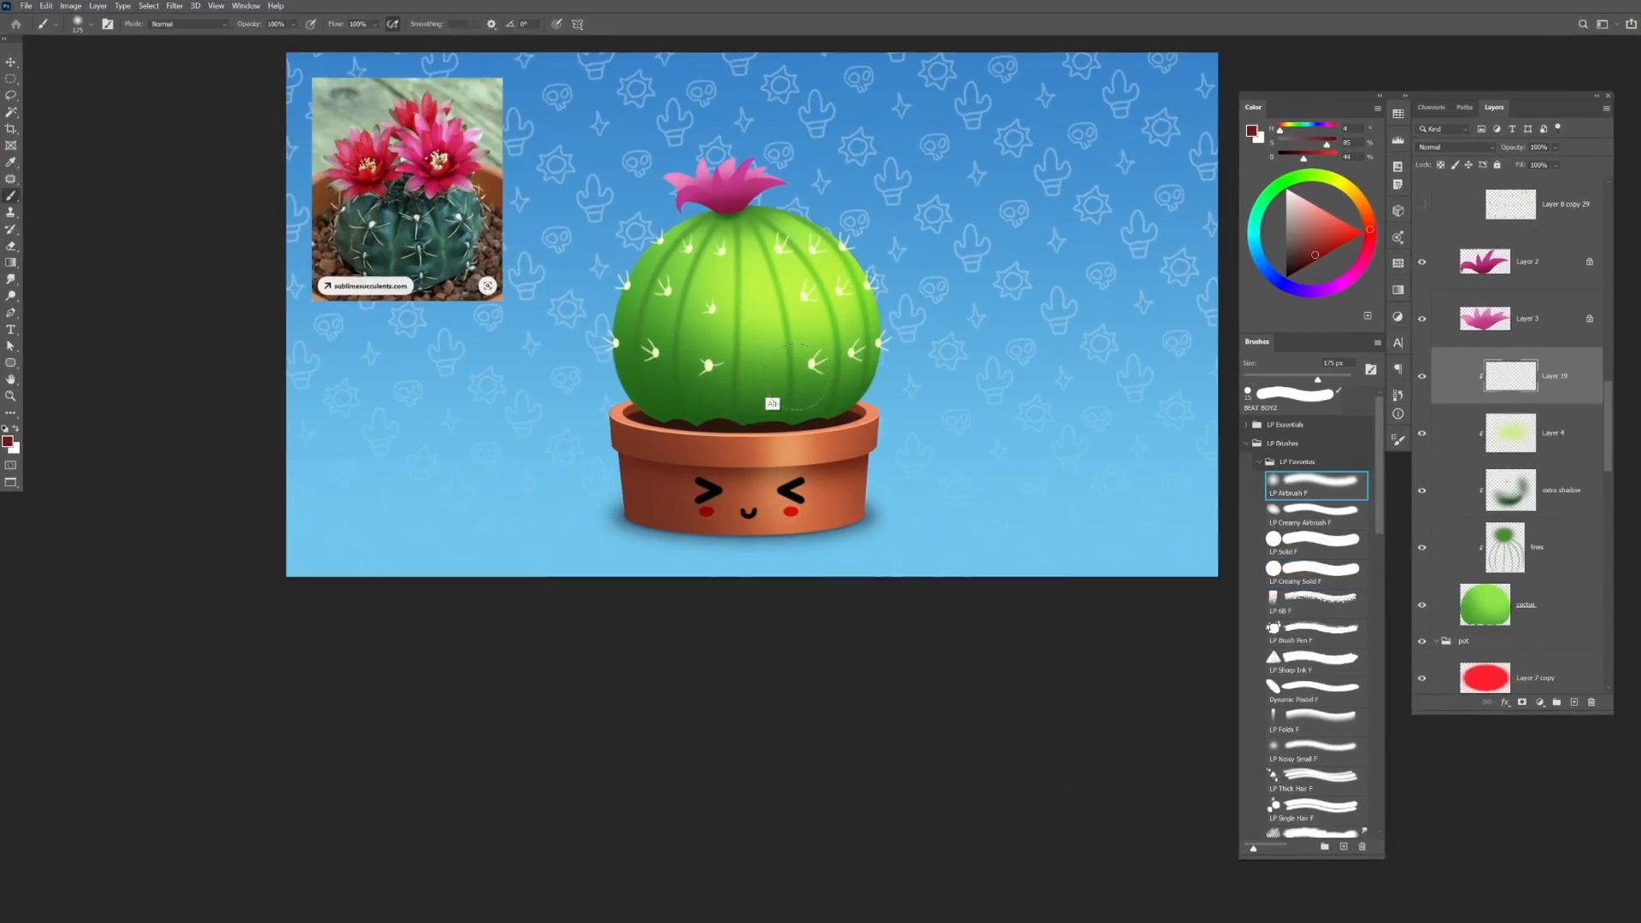
Step: Airbrush soft dark red shading across the lower part of the cactus body on the clipped layer, then enlarge the brush
left_click_drag(708, 435, 841, 415)
key("]")
key("]")
key("]")
key("]")
key("]")
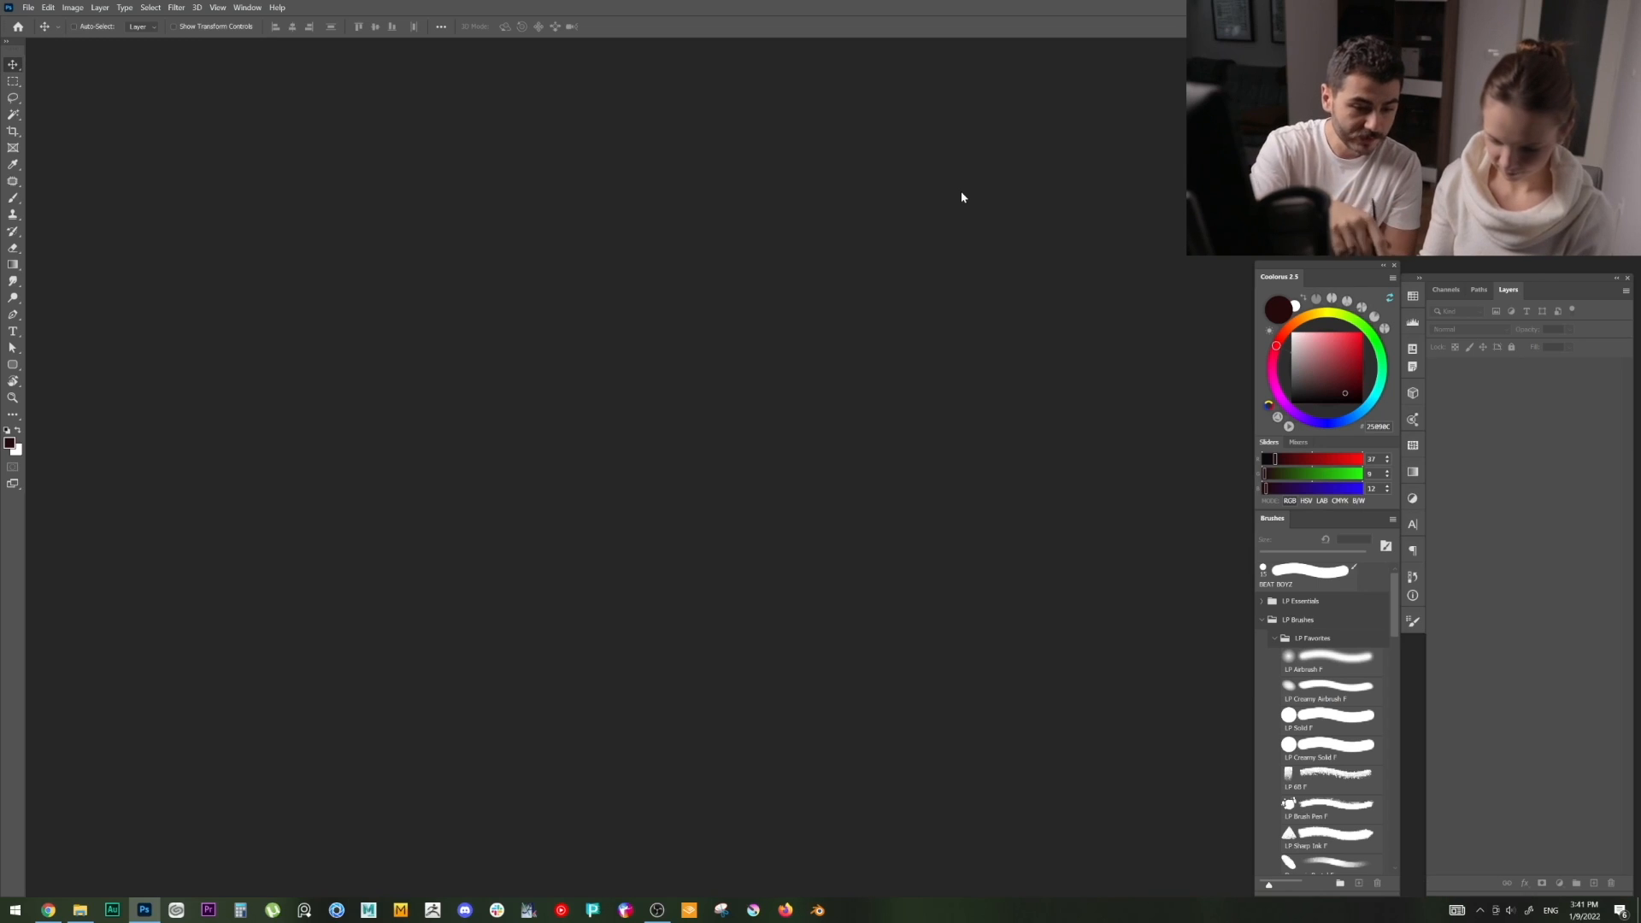
Step: Create a new RGB document of 1920 x 1080 pixels at 72 pixels/inch with a white background
key("ctrl+n")
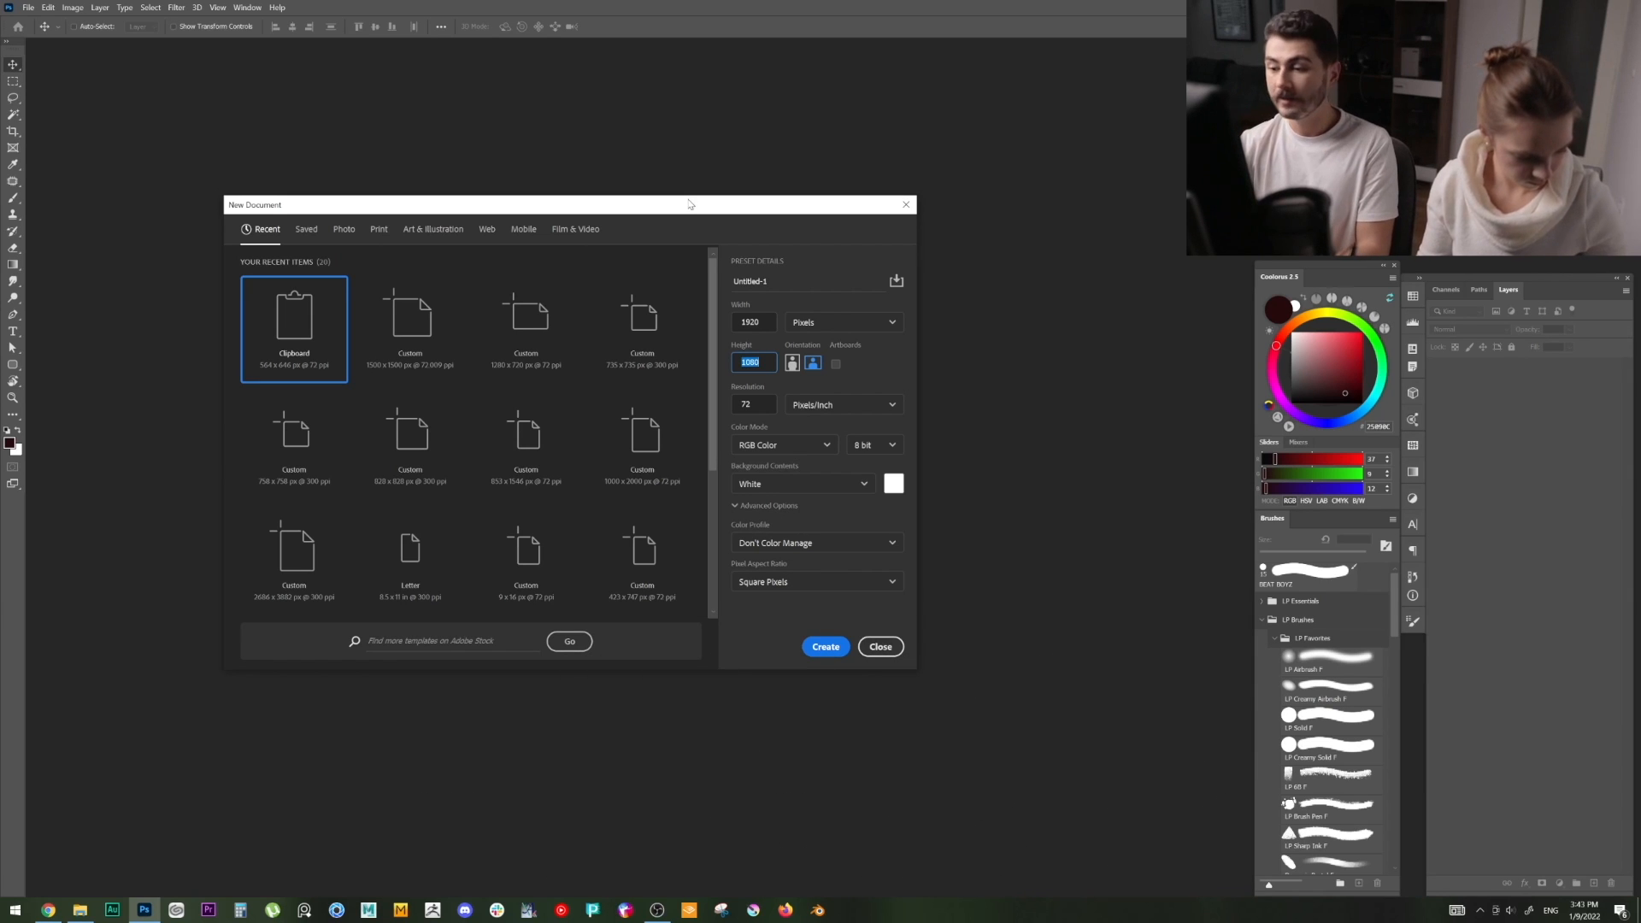
left_click_drag(690, 204, 778, 186)
key("shift+Tab")
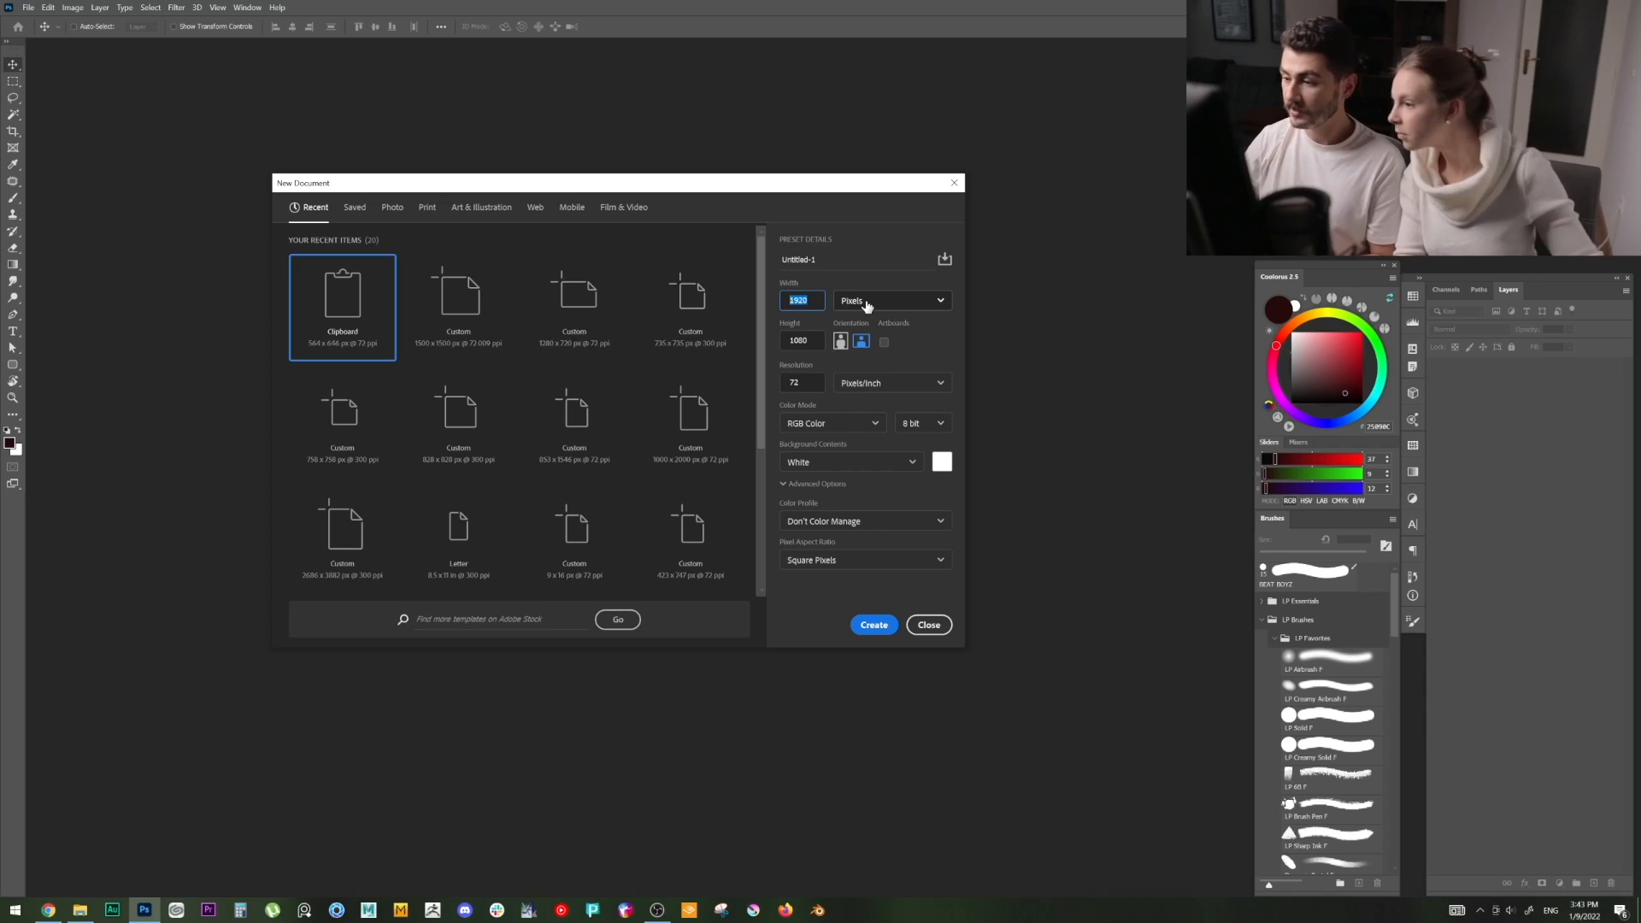
left_click(794, 382)
double_click(794, 382)
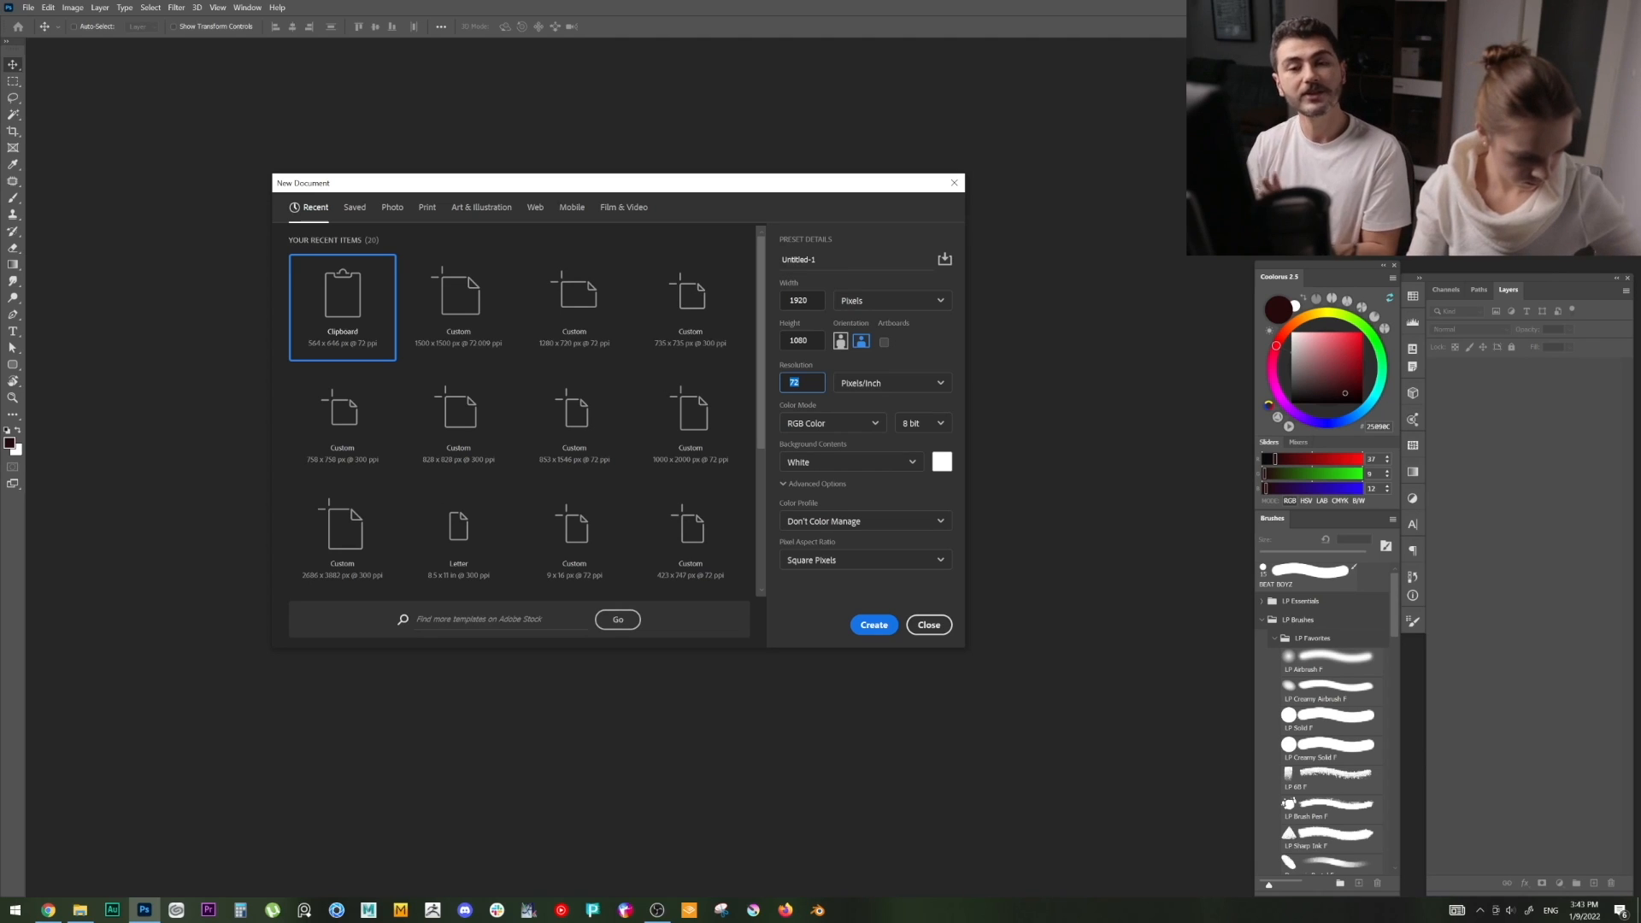
left_click(876, 627)
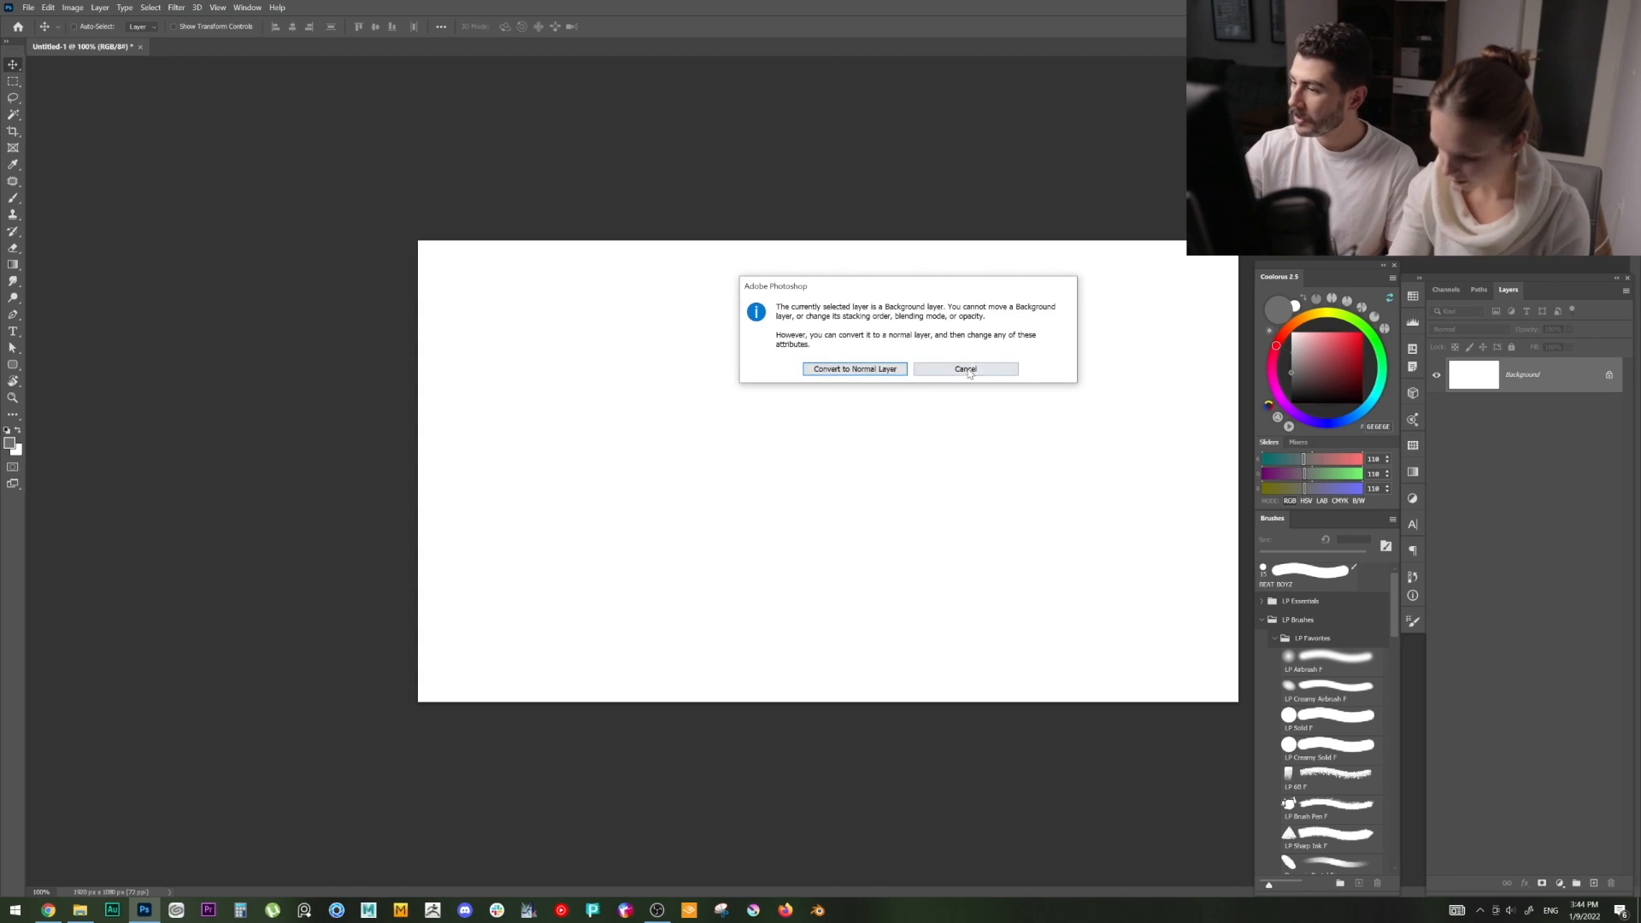
Step: Decline converting the background to a normal layer and choose the LP Sharp Ink F brush preset
left_click(965, 368)
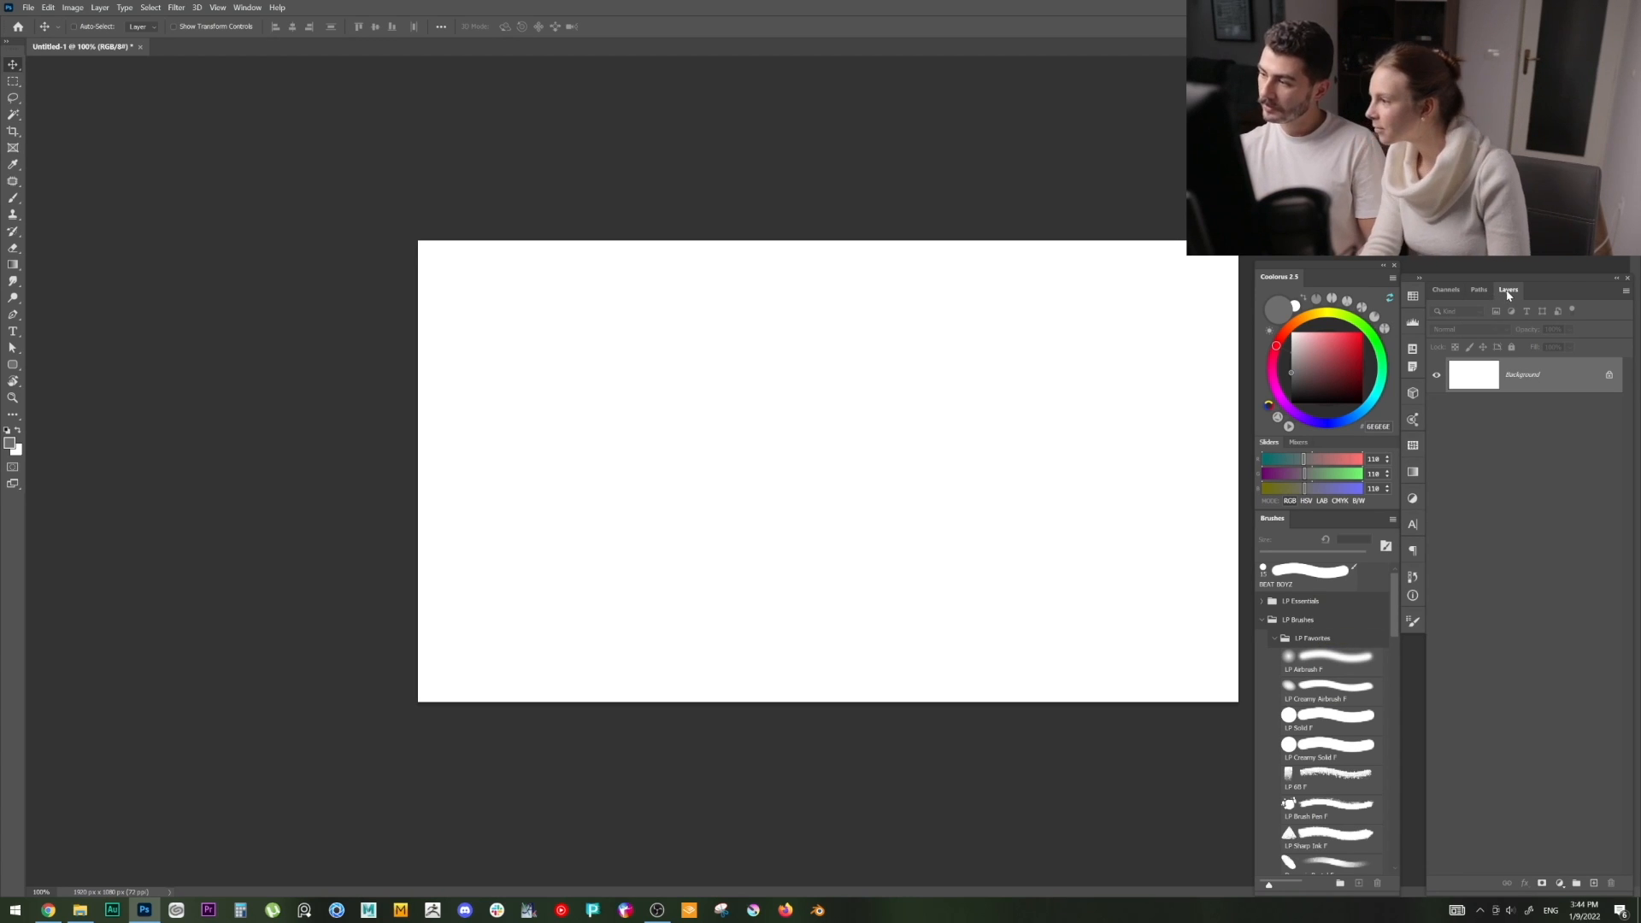
double_click(1336, 263)
double_click(1329, 262)
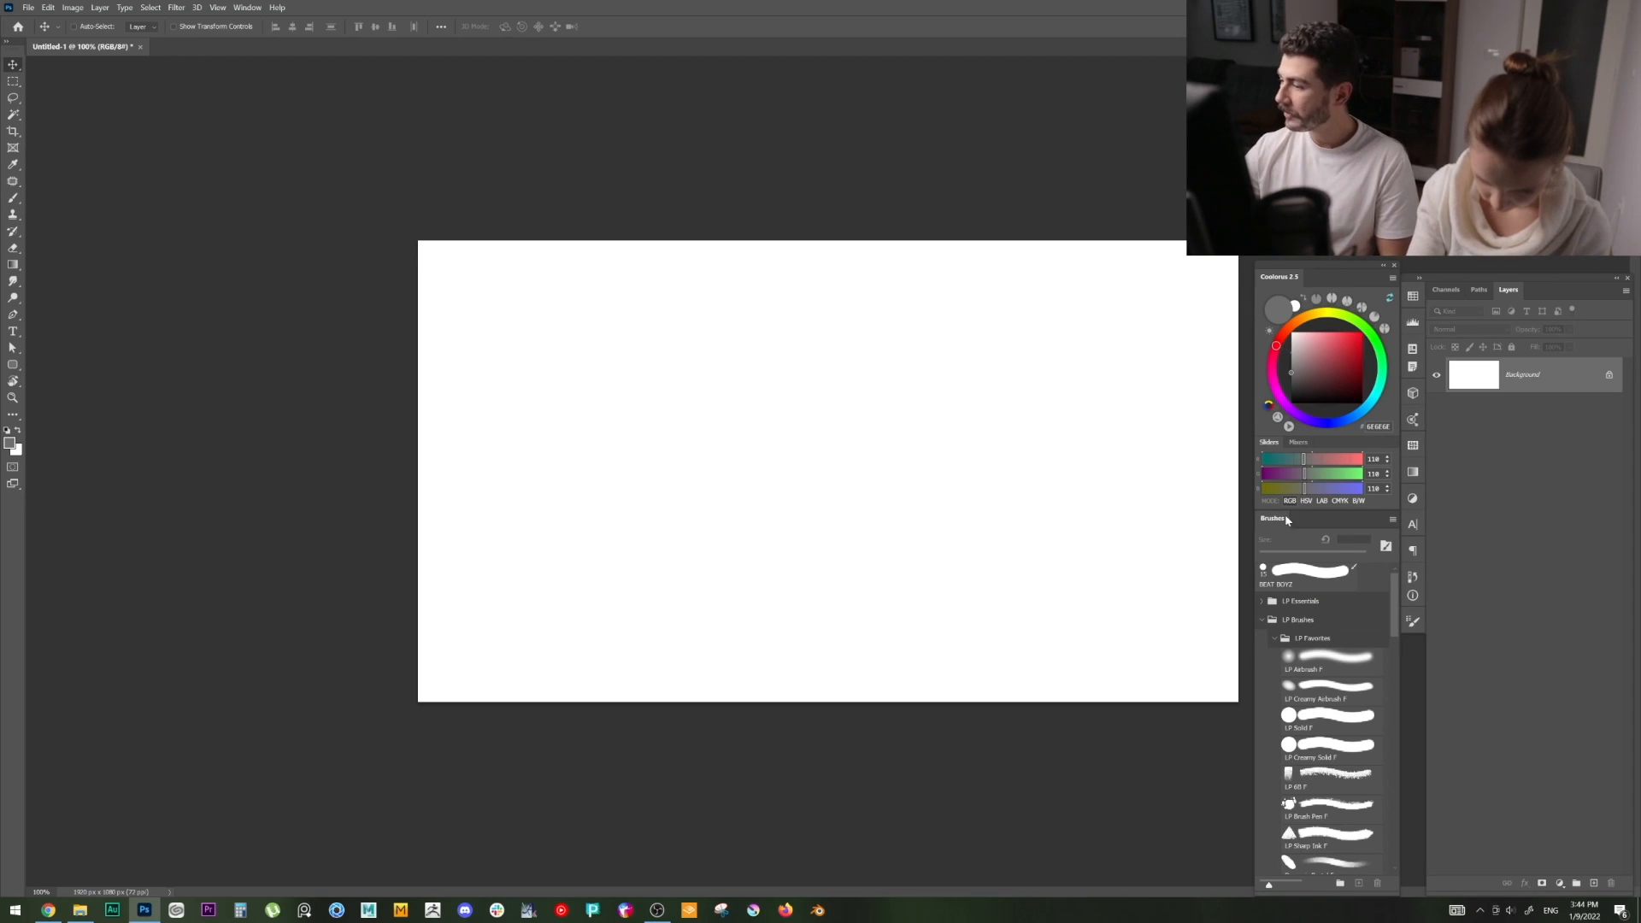
scroll(1391, 604, "down", 3)
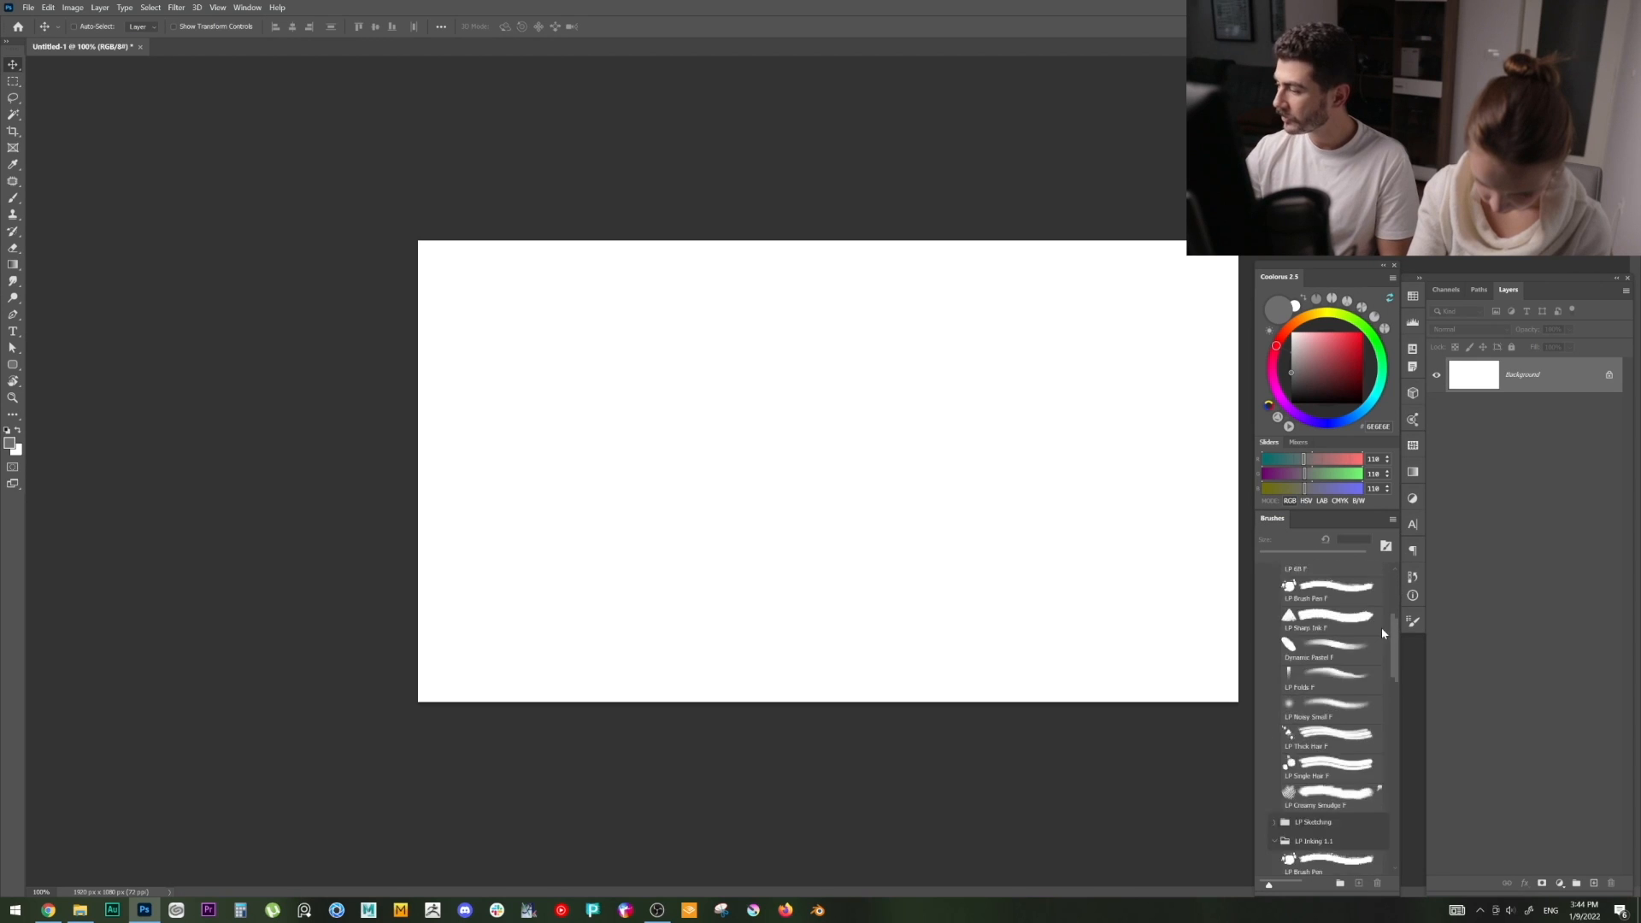
left_click(1380, 616)
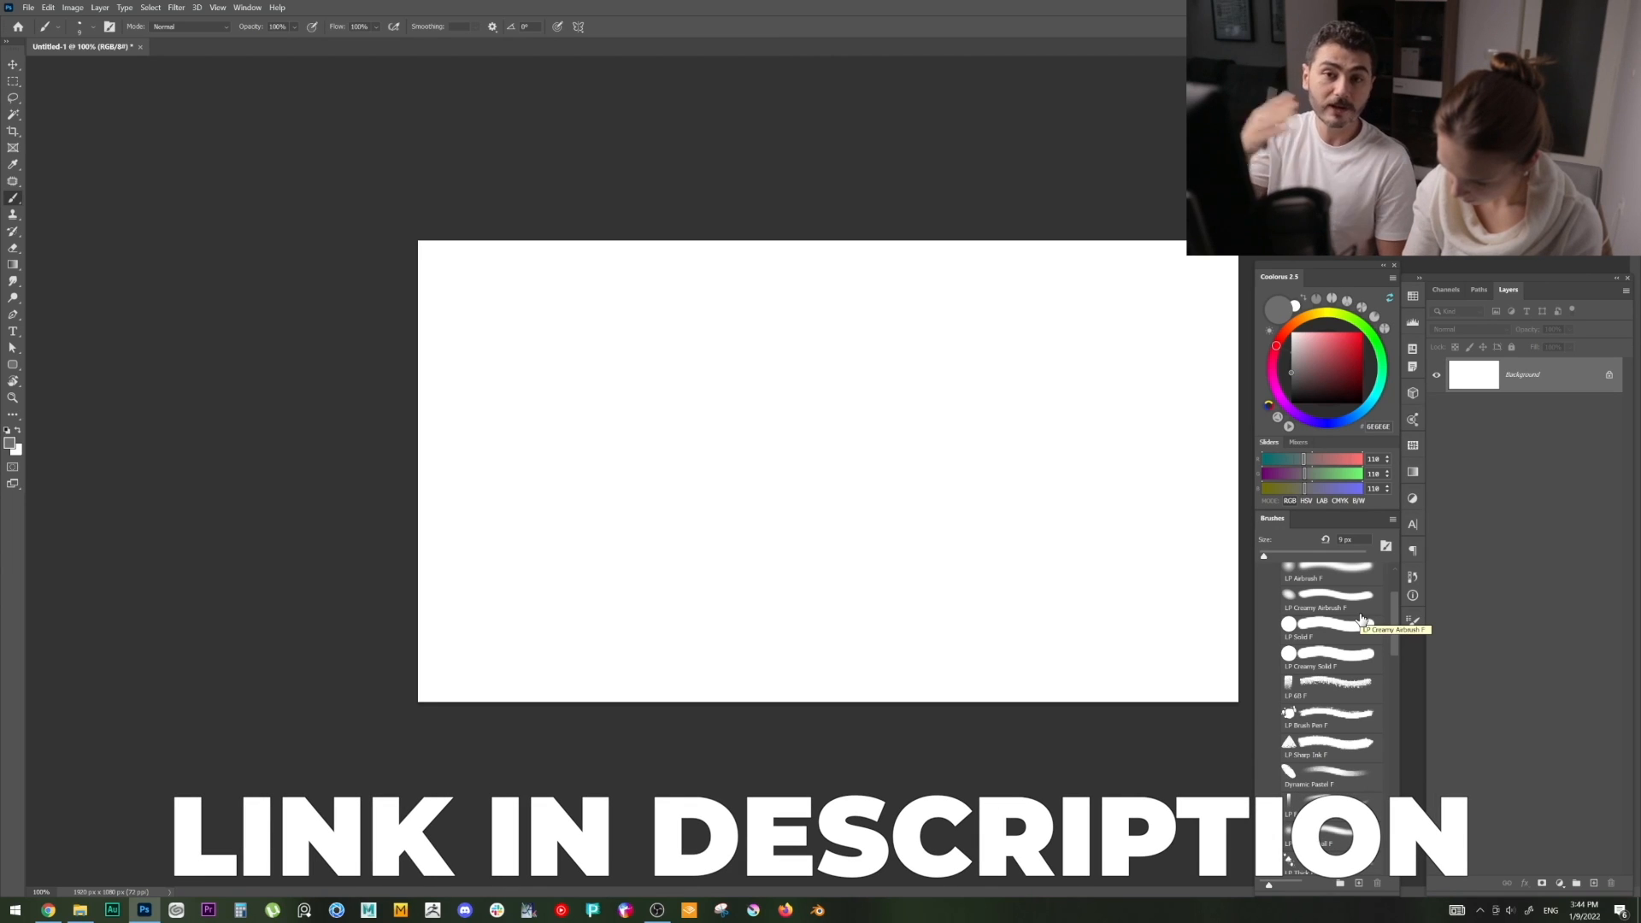
key("v")
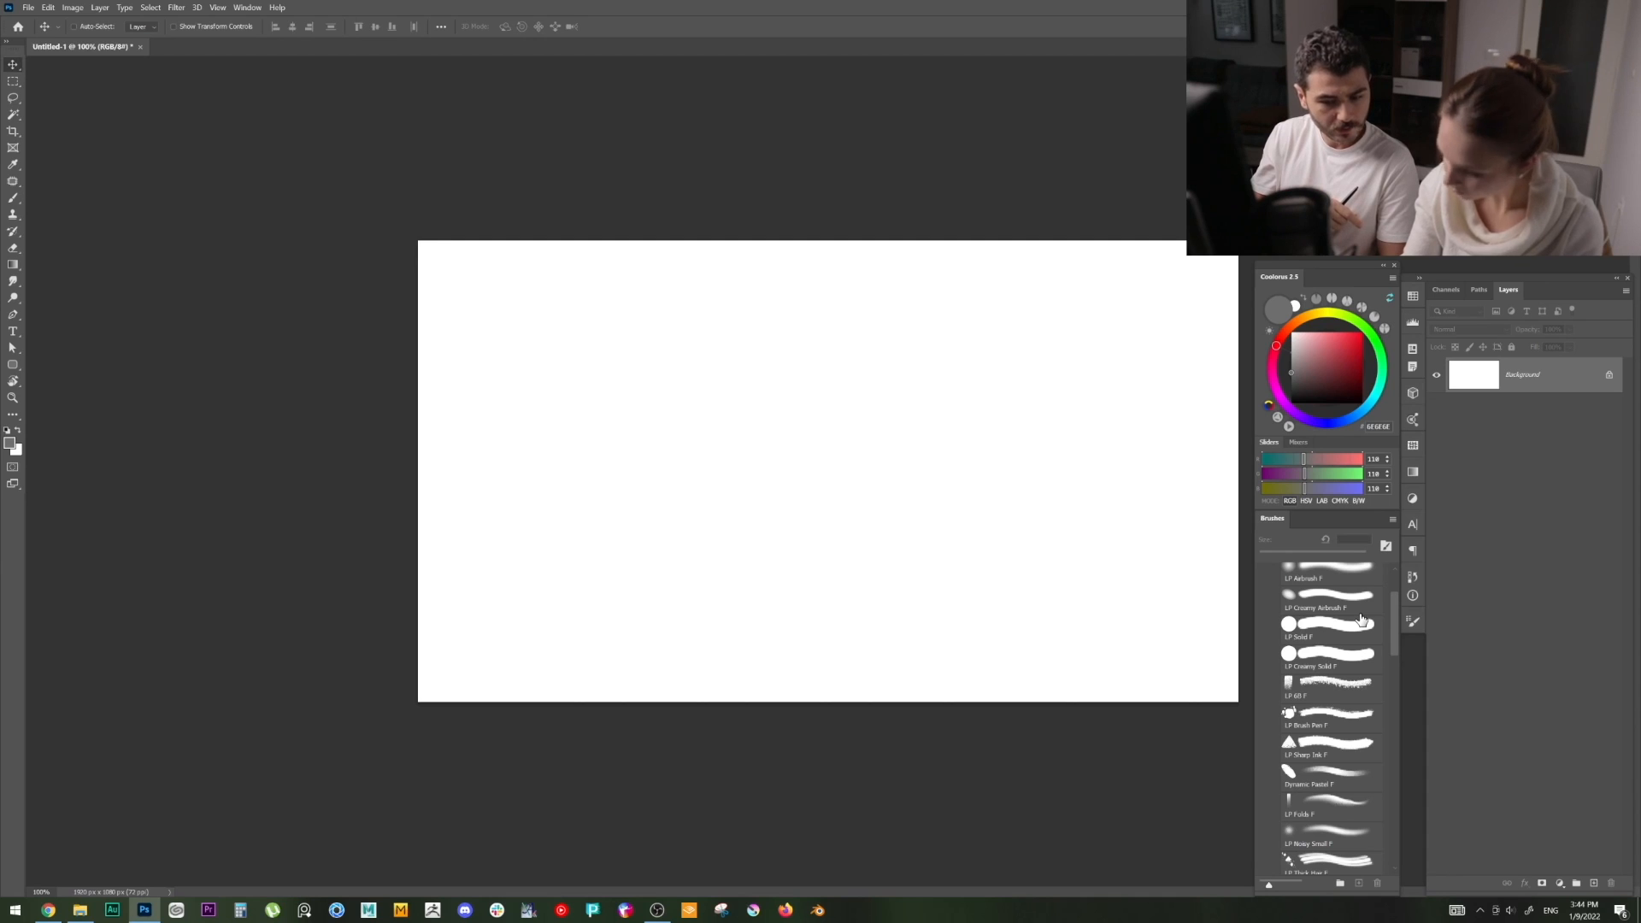
Step: Show the Color panel and dock it in the same group as the Coolorus panel
left_click(249, 8)
left_click(281, 193)
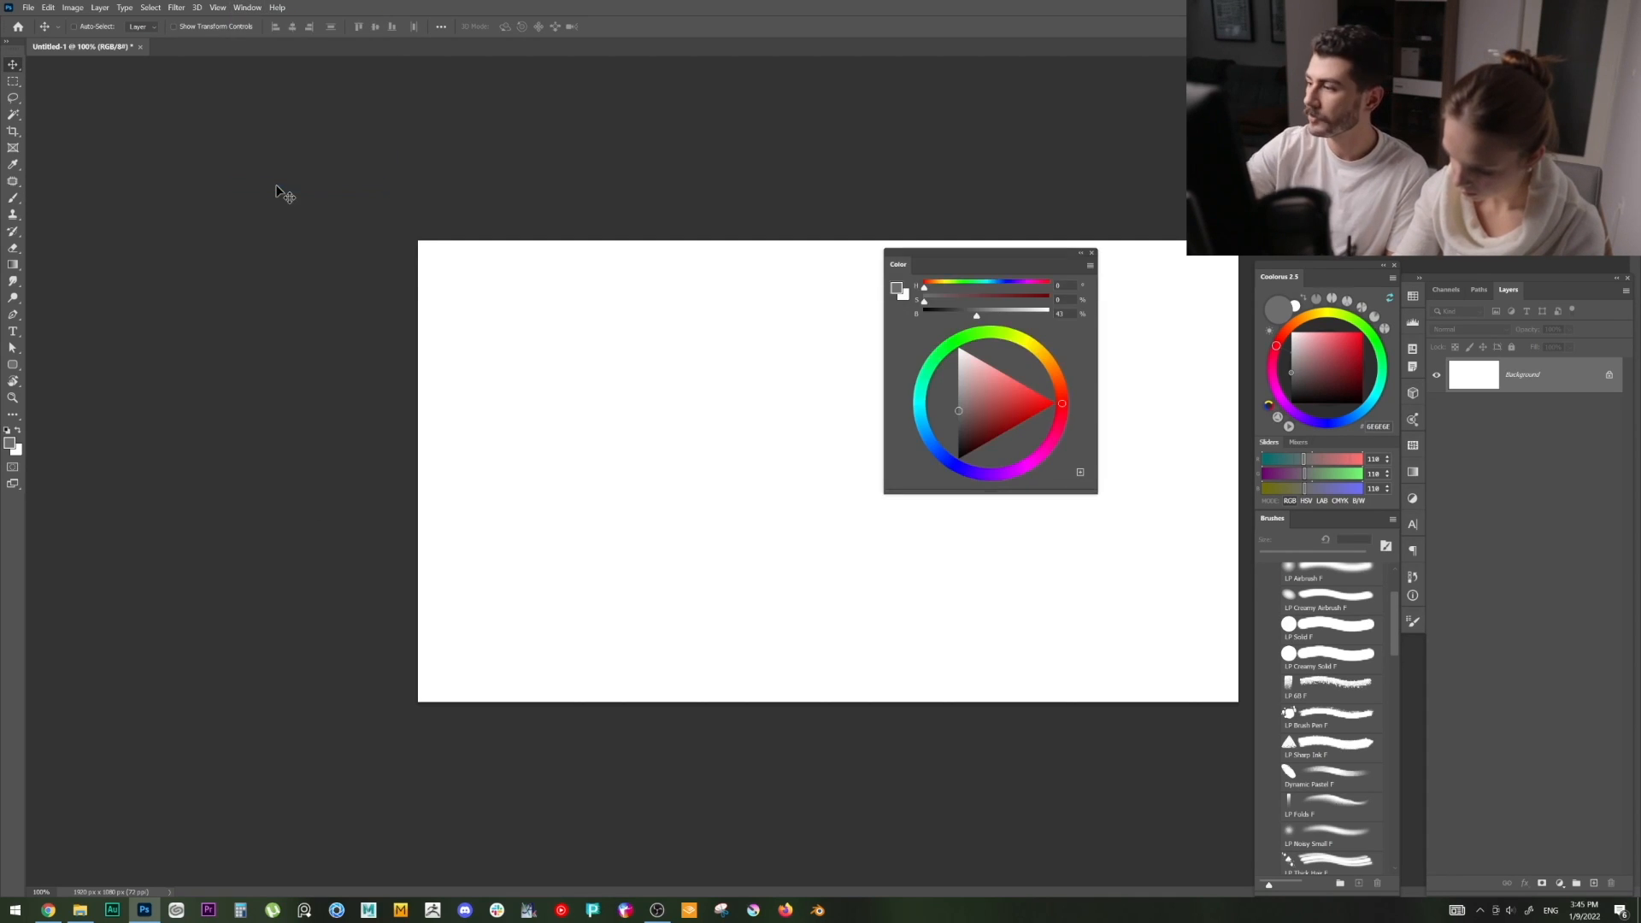
left_click_drag(914, 275, 1300, 289)
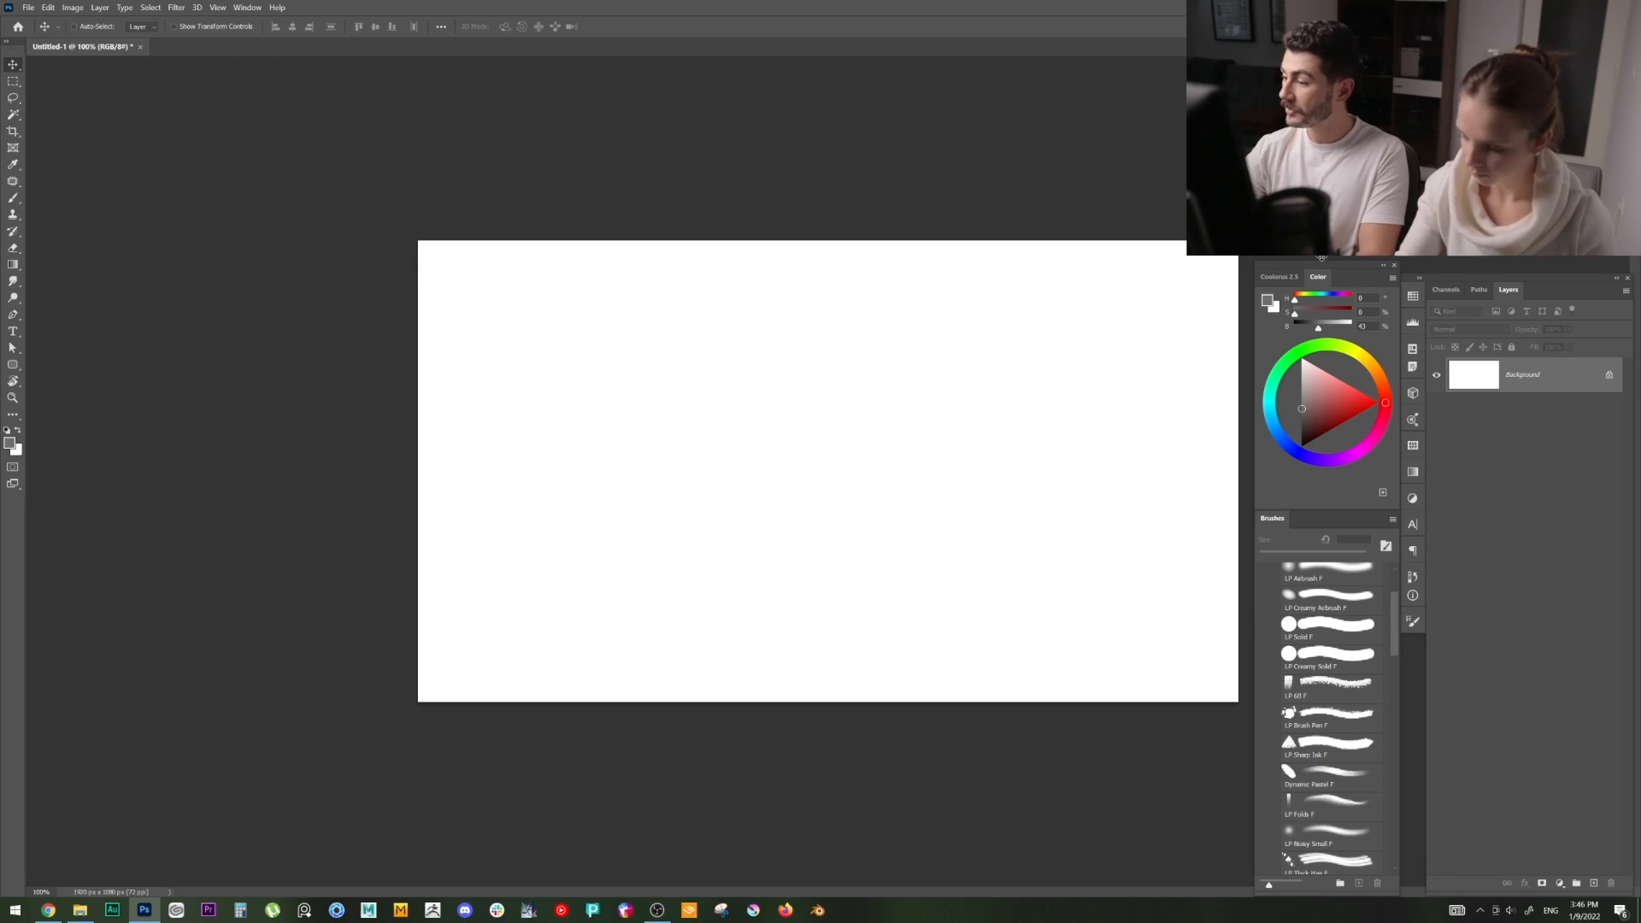
left_click(247, 7)
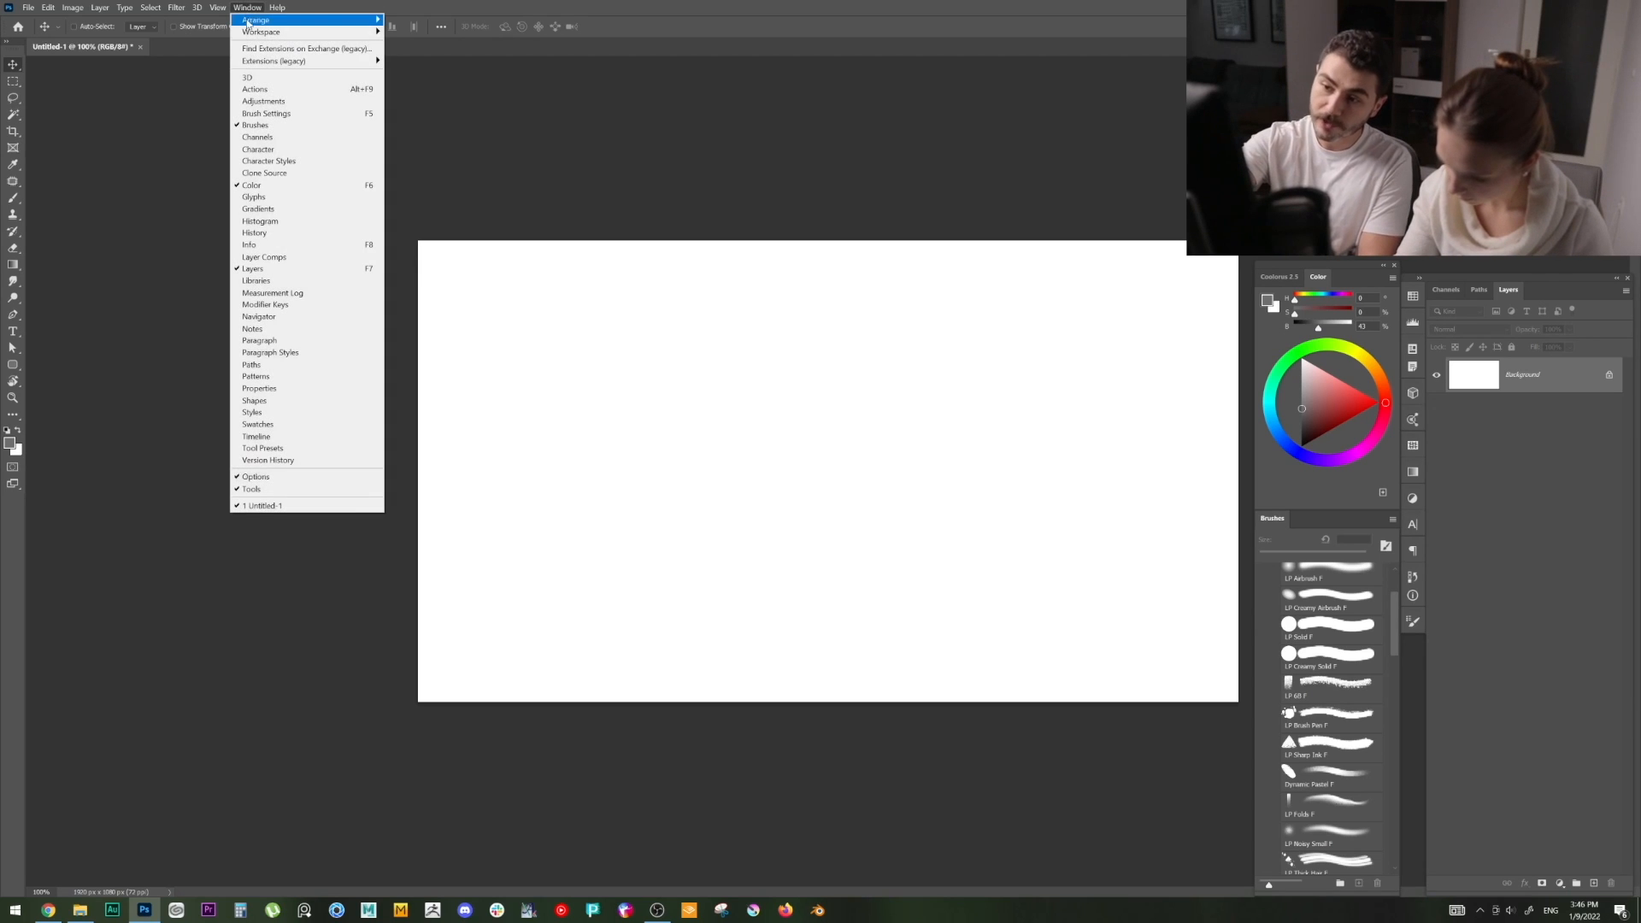
left_click(303, 126)
Step: Add a new layer and handwrite "DIGITAL + PAINTING" on it in red with an enlarged LP Sharp Ink F brush
key("ctrl+shift+n")
key("Return")
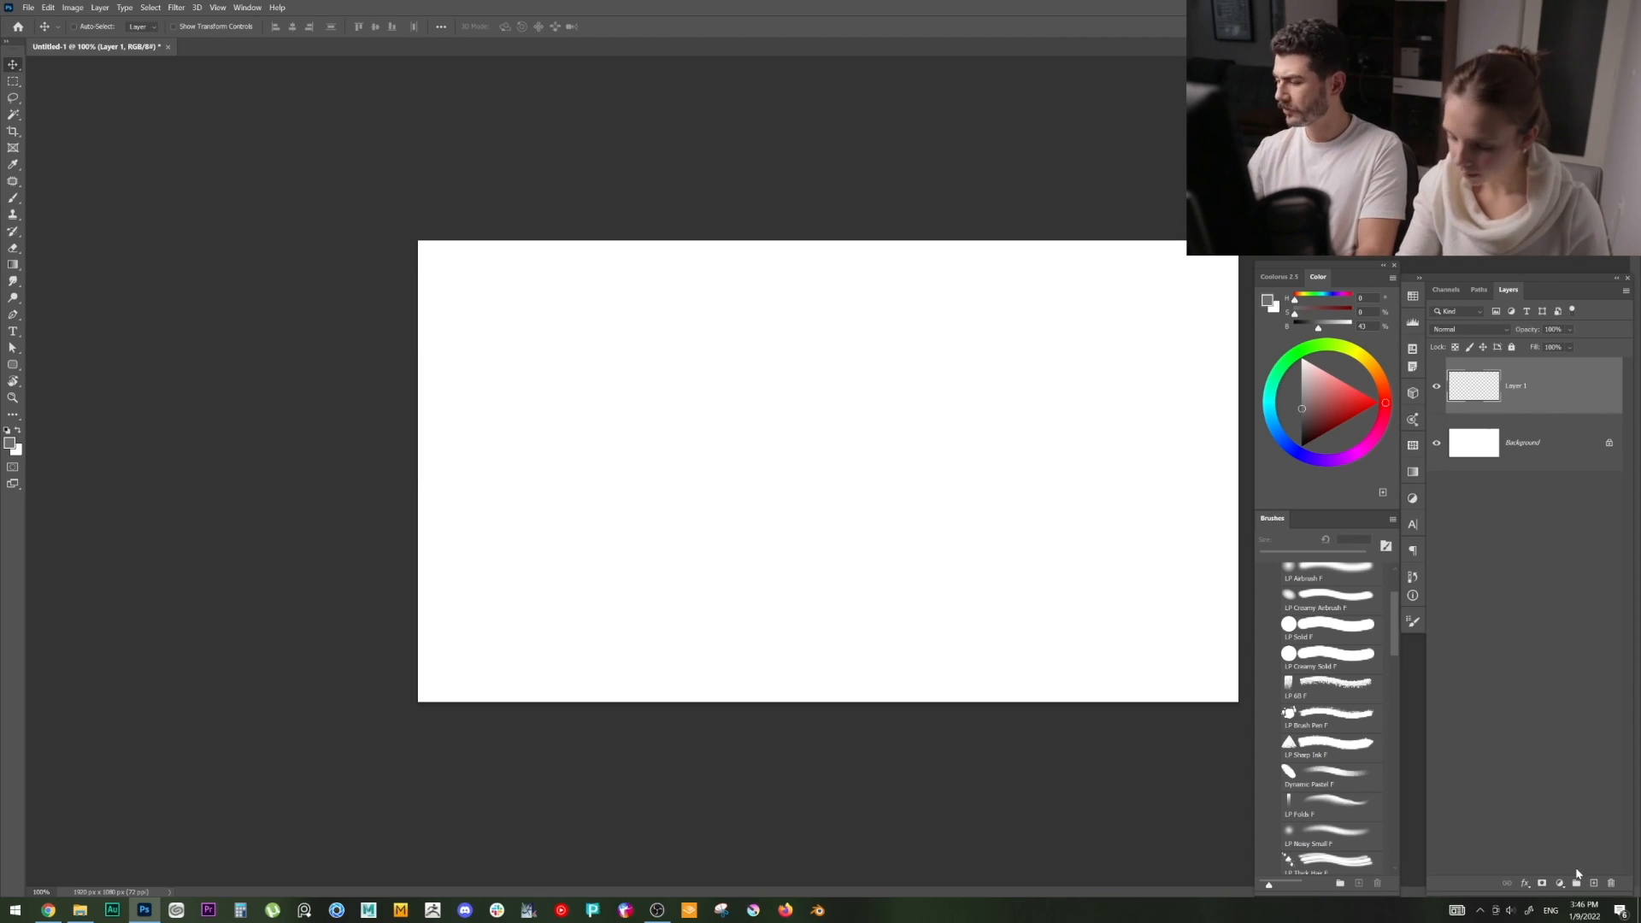
key("b")
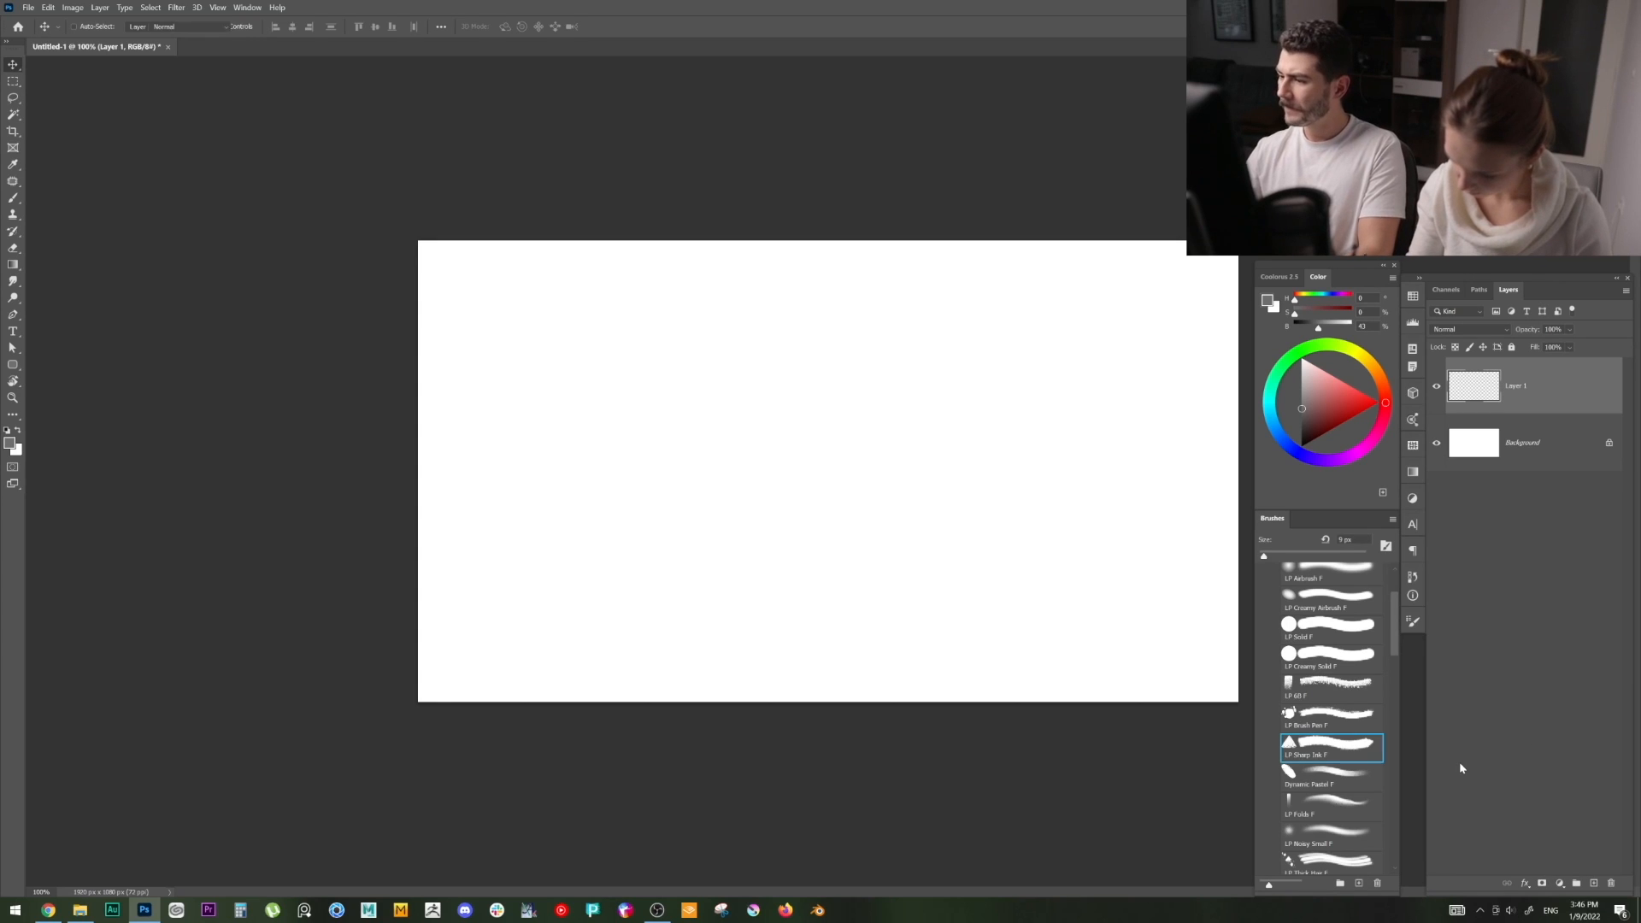
left_click_drag(665, 410, 676, 368)
key("ctrl+z")
left_click(1344, 406)
key("bracketright")
key("bracketright")
key("ctrl+z")
mouse_move(657, 378)
left_mouse_down()
mouse_move(663, 434)
mouse_move(694, 409)
mouse_move(660, 432)
mouse_move(706, 426)
left_mouse_up()
key("bracketright")
mouse_move(740, 389)
left_mouse_down()
mouse_move(719, 417)
mouse_move(756, 432)
left_mouse_up()
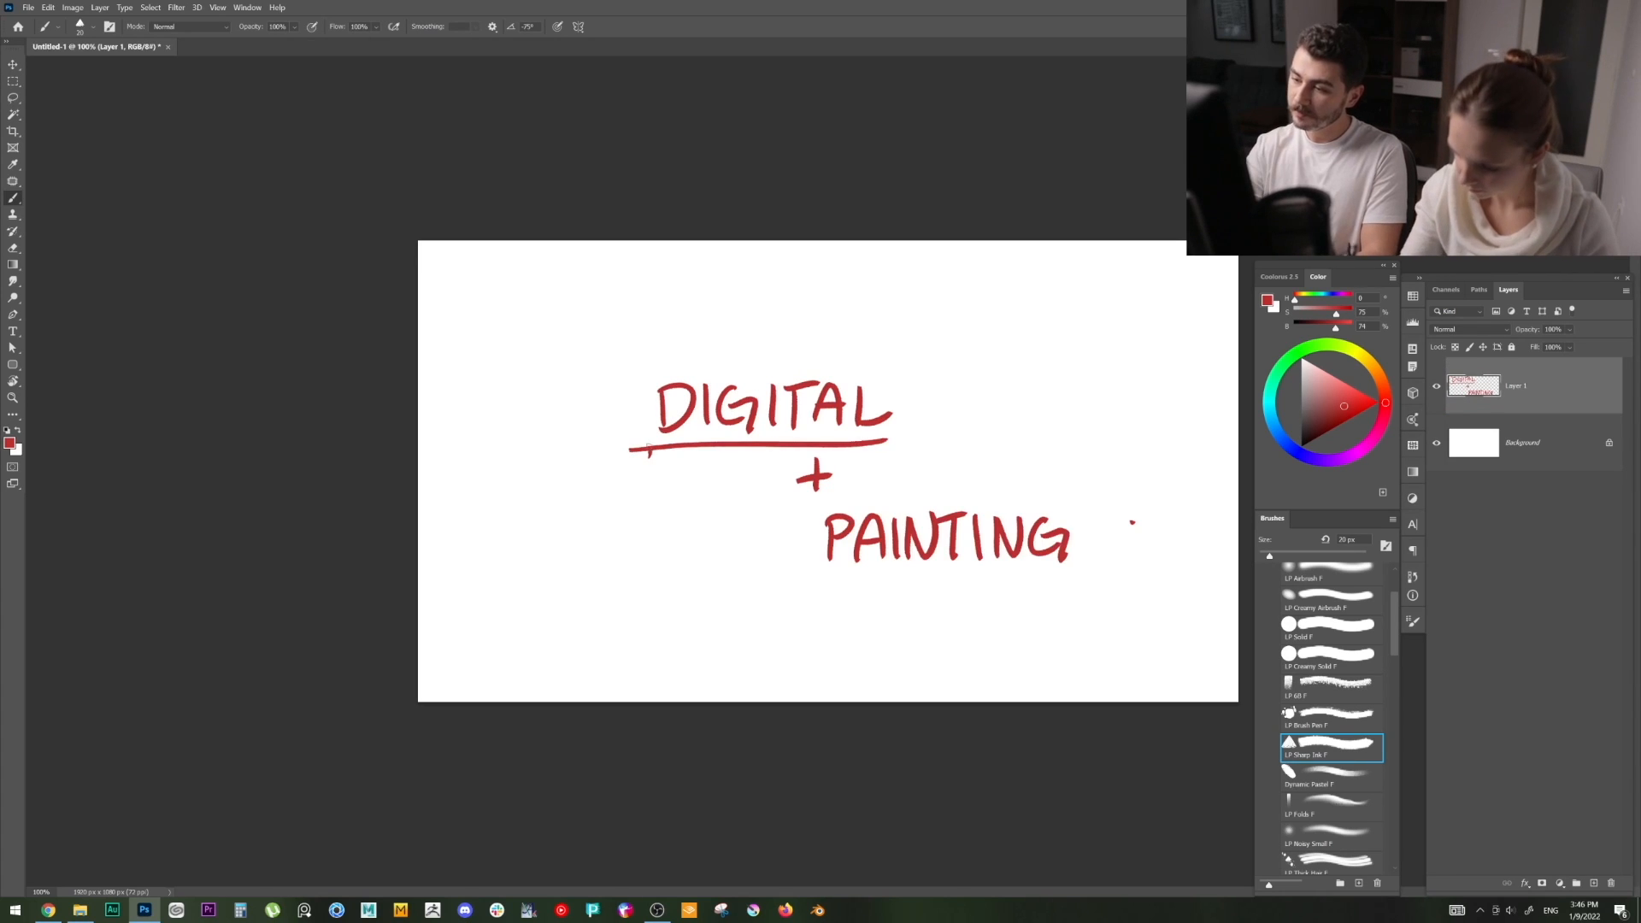
Step: Draw a rough red rectangular frame around the handwritten word "DIGITAL"
left_click_drag(649, 448, 643, 366)
mouse_move(632, 362)
left_mouse_down()
mouse_move(876, 375)
mouse_move(888, 449)
left_mouse_up()
key("ctrl+z")
left_click_drag(899, 367, 891, 452)
left_click_drag(651, 443, 921, 438)
left_click_drag(643, 346, 647, 458)
left_click_drag(623, 362, 926, 359)
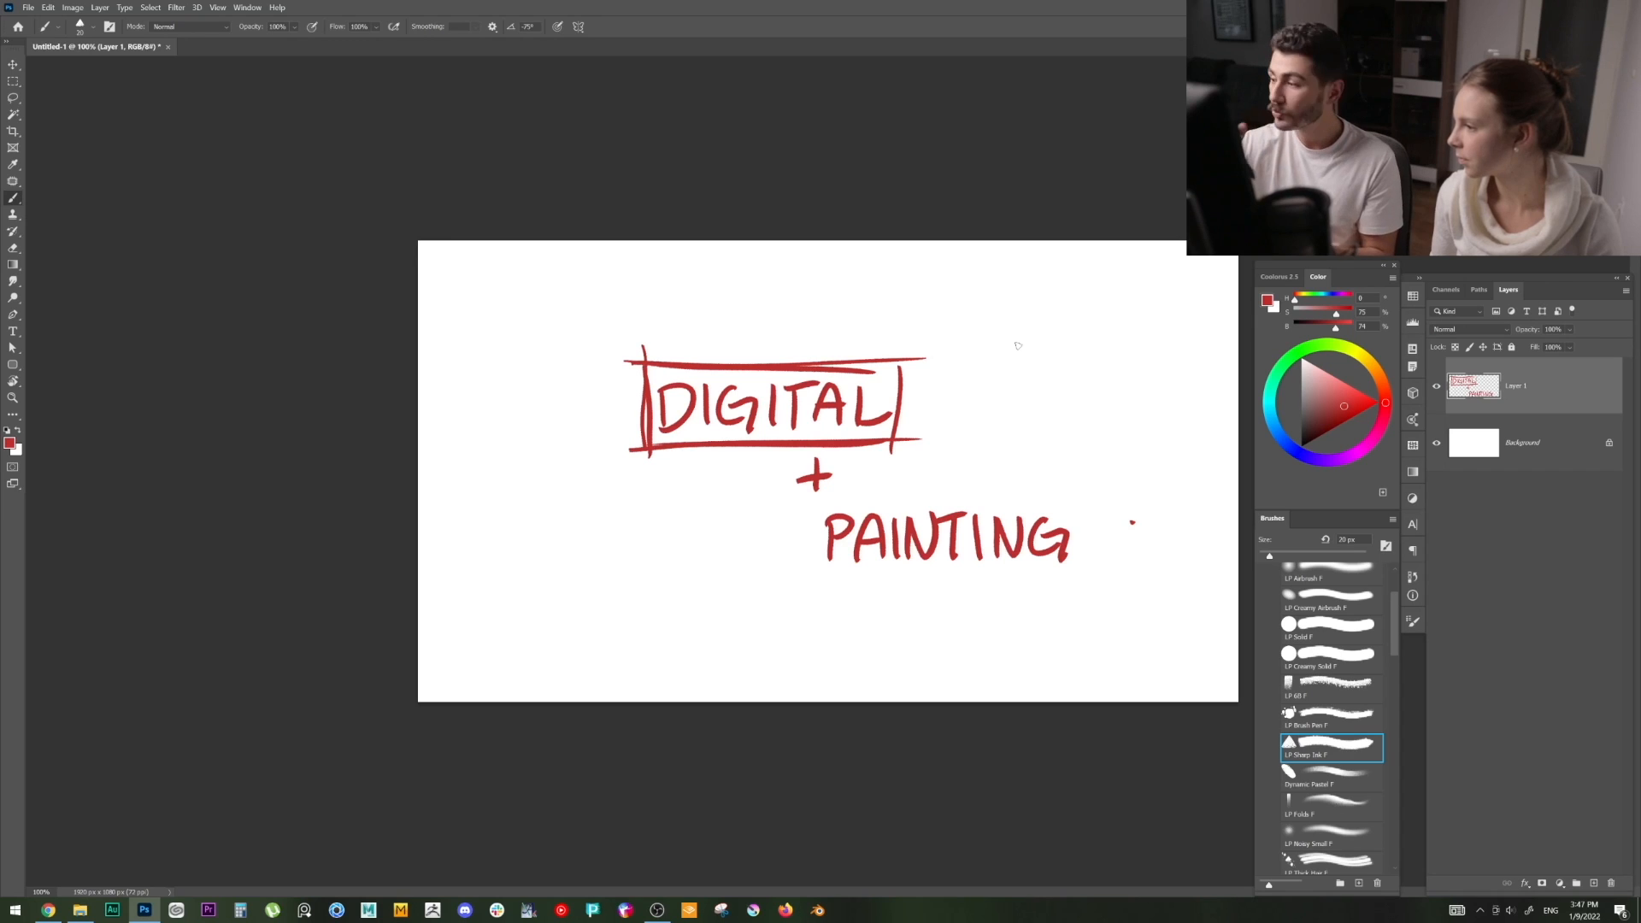
Step: Add a new empty layer and delete Layer 1 with the handwritten lettering
left_click(1593, 883)
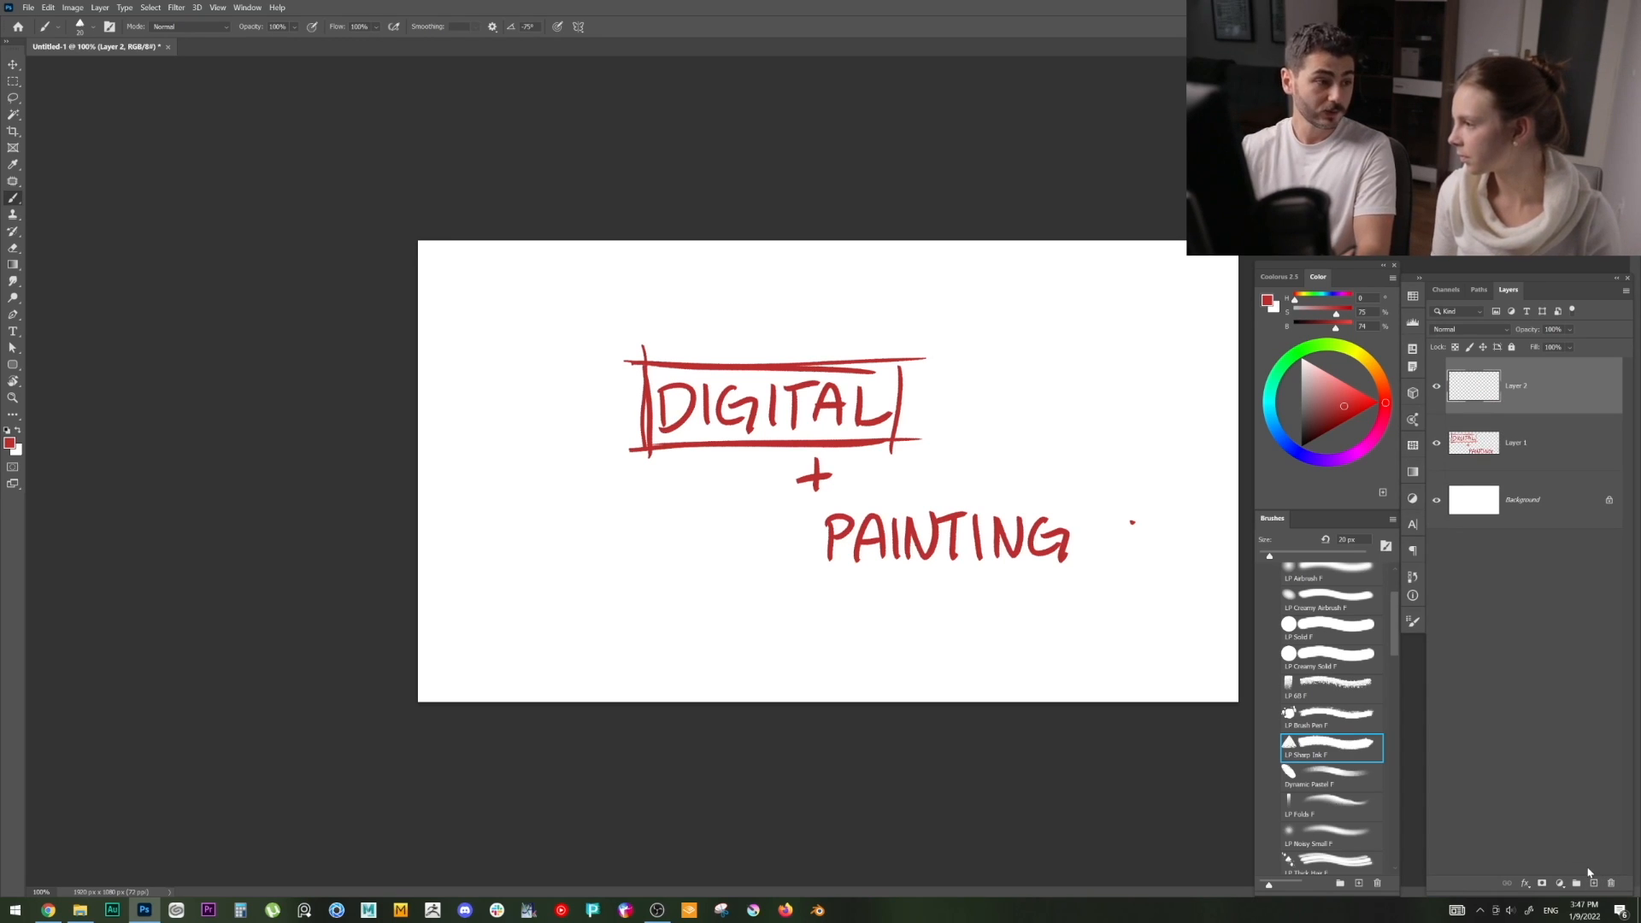
left_click(1436, 443)
left_click(1491, 455)
left_click_drag(1540, 451, 1611, 883)
left_click(1544, 398)
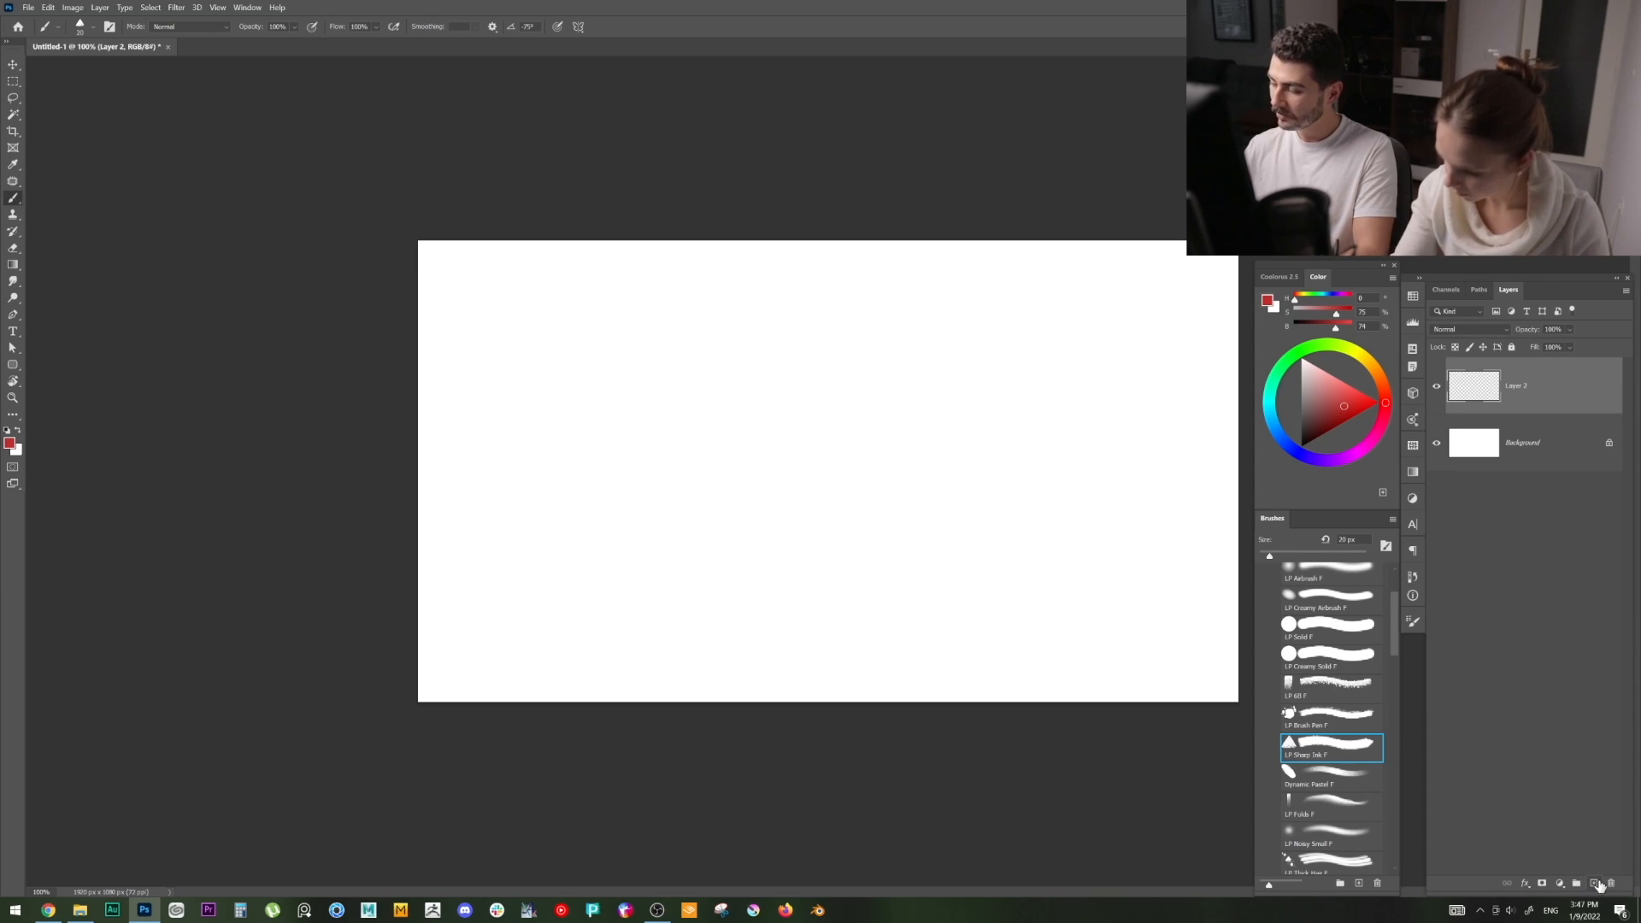
Step: Switch to the full-screen view and draw a large red zigzag across Layer 2 with a 45 px brush
key("f")
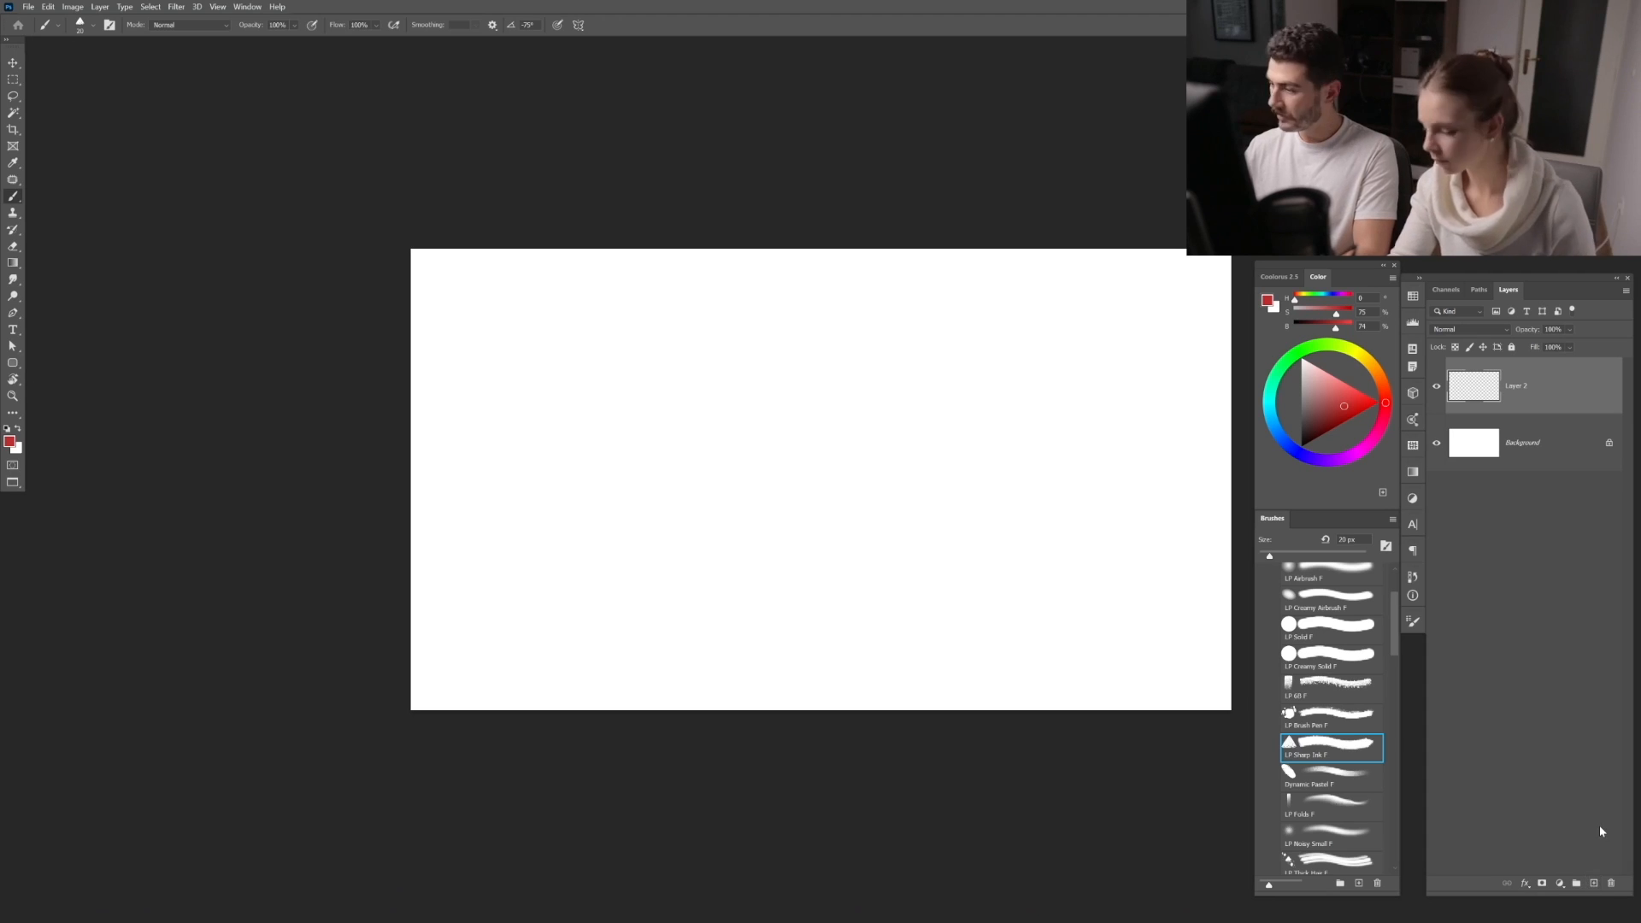
key("bracketright")
key("bracketright")
key("bracketright")
key("bracketright")
key("bracketright")
mouse_move(548, 422)
left_mouse_down()
mouse_move(733, 304)
mouse_move(868, 406)
mouse_move(914, 547)
mouse_move(1021, 560)
left_mouse_up()
Step: Make Layer 2 active and shift its red zigzag slightly with the Move tool
left_click(1511, 448)
left_click(1543, 389)
left_click(1532, 453)
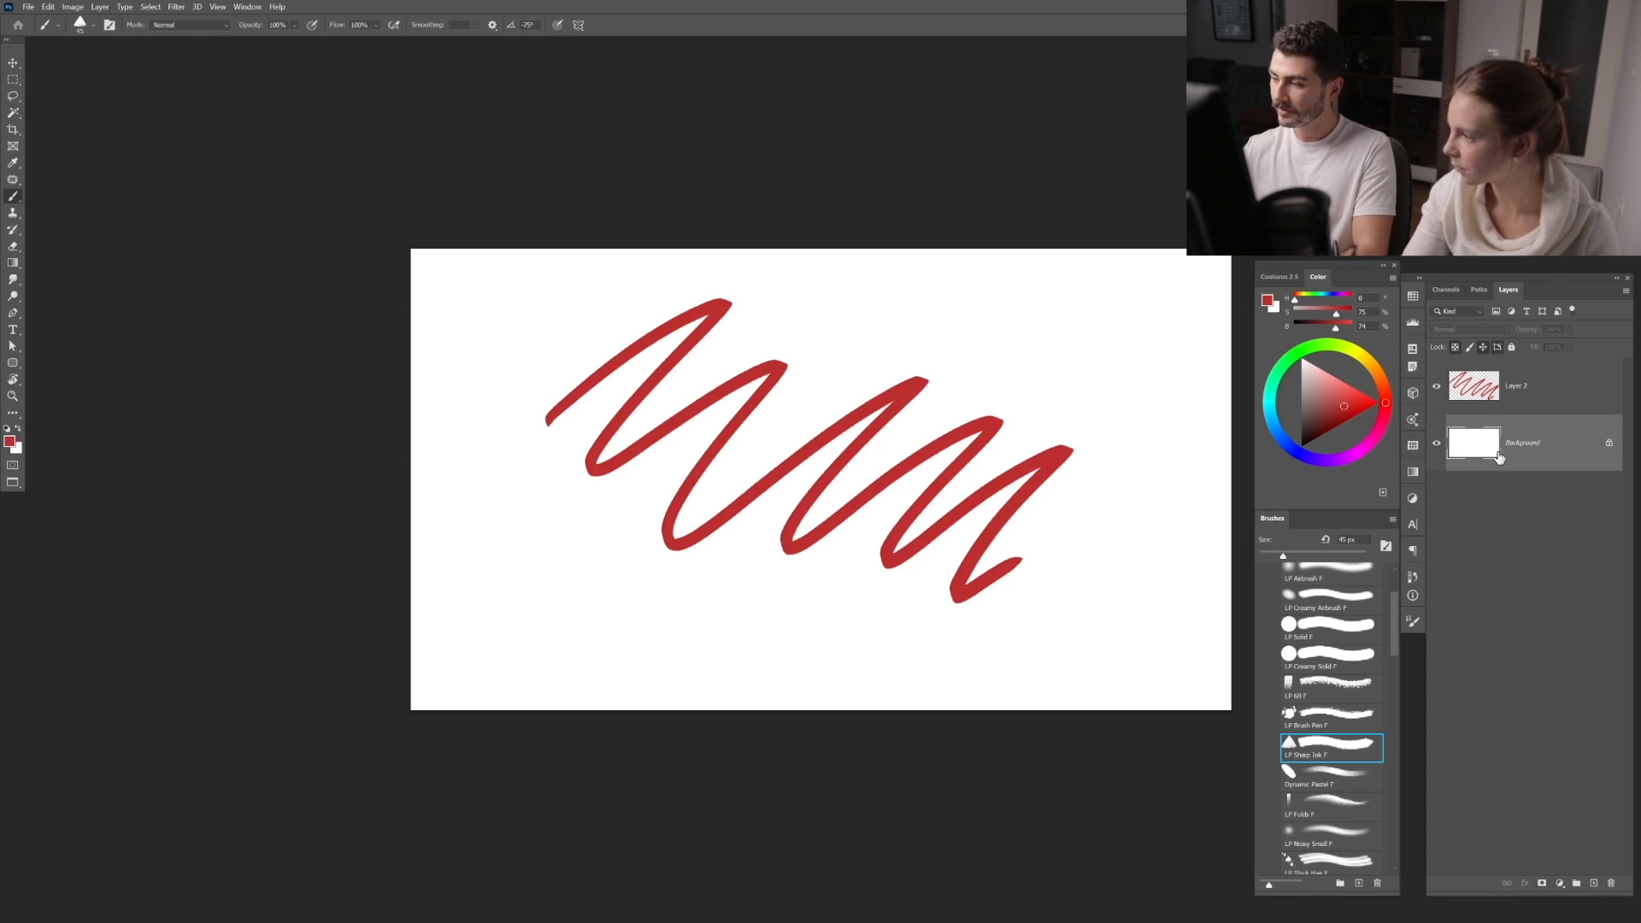
left_click(1519, 386)
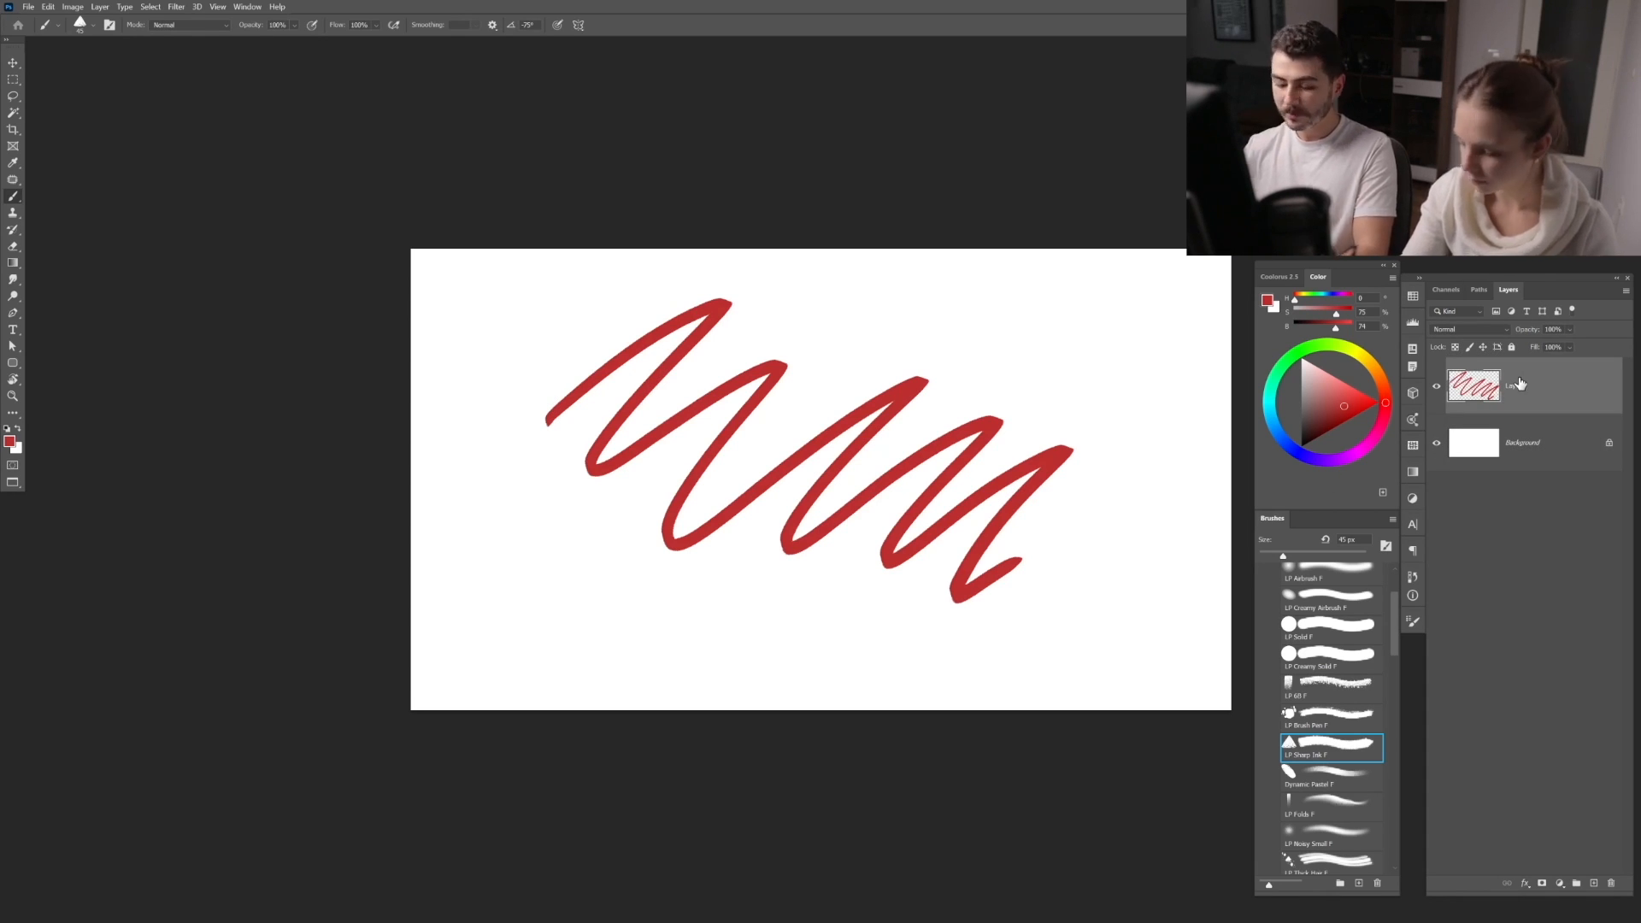
key("v")
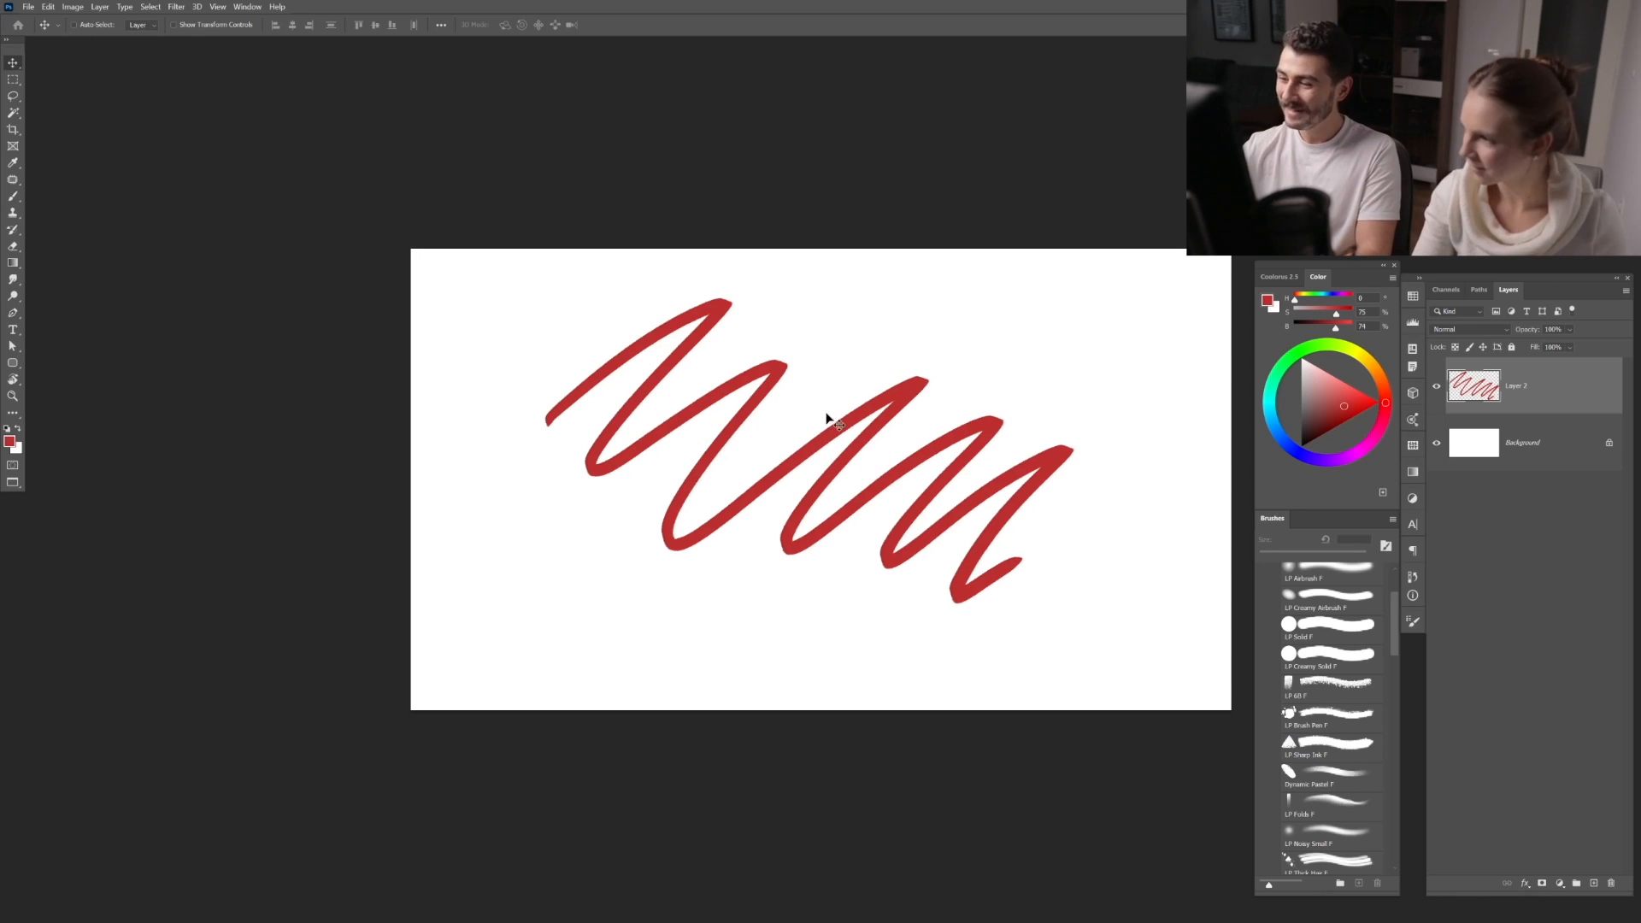
mouse_move(758, 424)
left_mouse_down()
mouse_move(755, 406)
mouse_move(718, 470)
mouse_move(820, 438)
mouse_move(785, 387)
mouse_move(723, 409)
mouse_move(686, 471)
mouse_move(681, 413)
mouse_move(781, 394)
mouse_move(783, 459)
mouse_move(738, 470)
mouse_move(786, 418)
mouse_move(720, 445)
mouse_move(756, 417)
mouse_move(742, 411)
left_mouse_up()
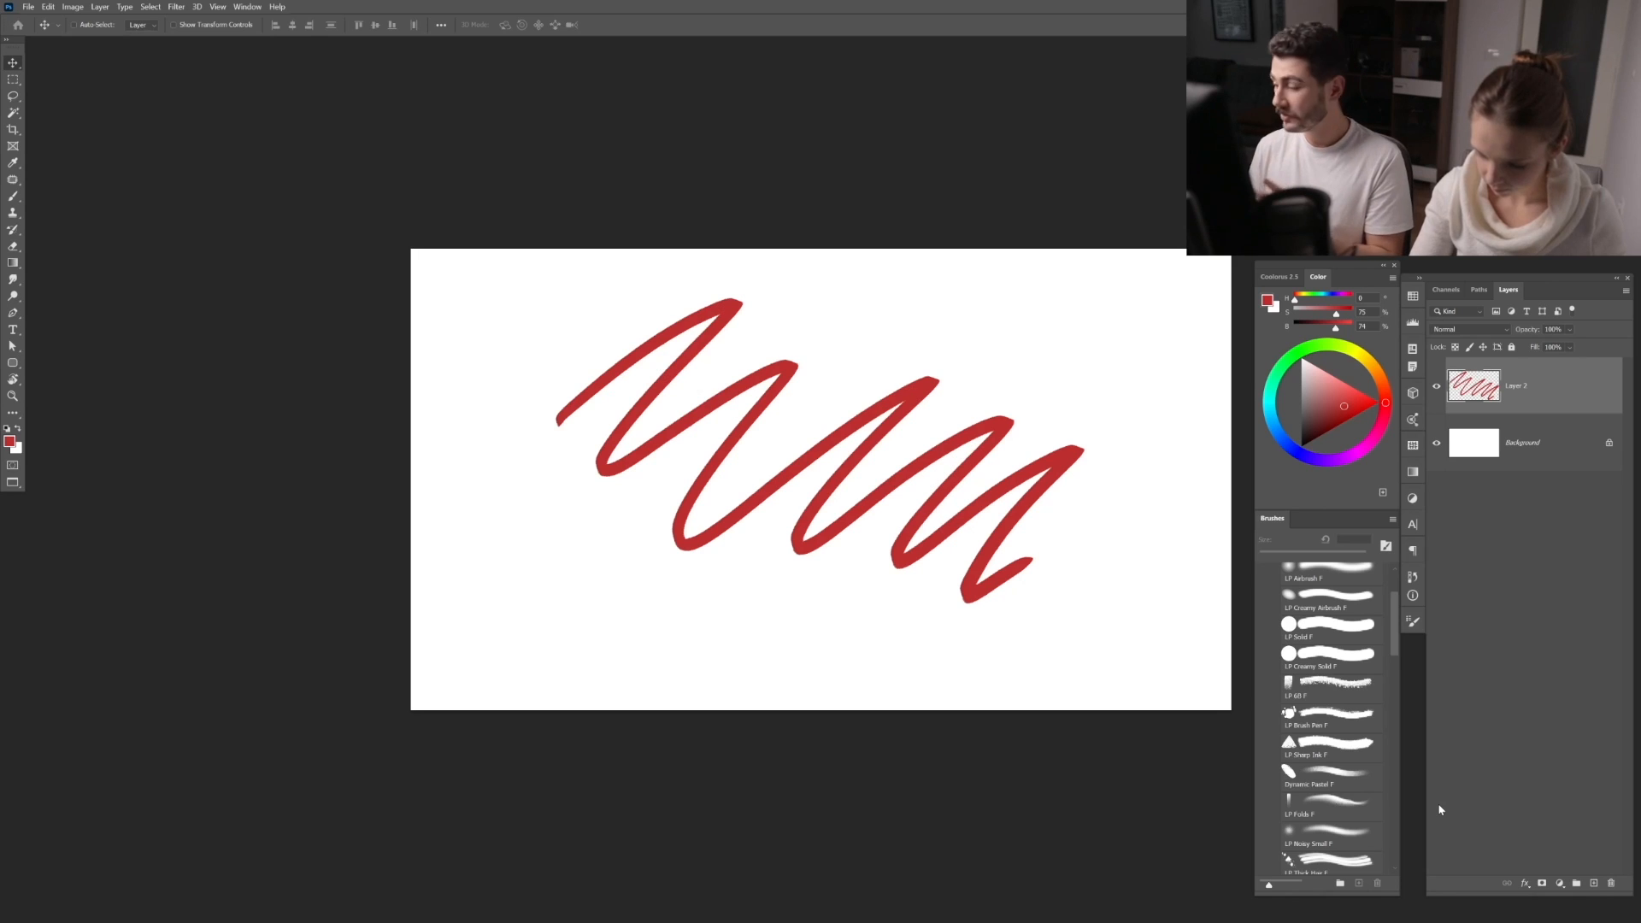
Step: Add a new empty layer above the red zigzag, hide the zigzag layer and keep the new layer active
left_click(1592, 883)
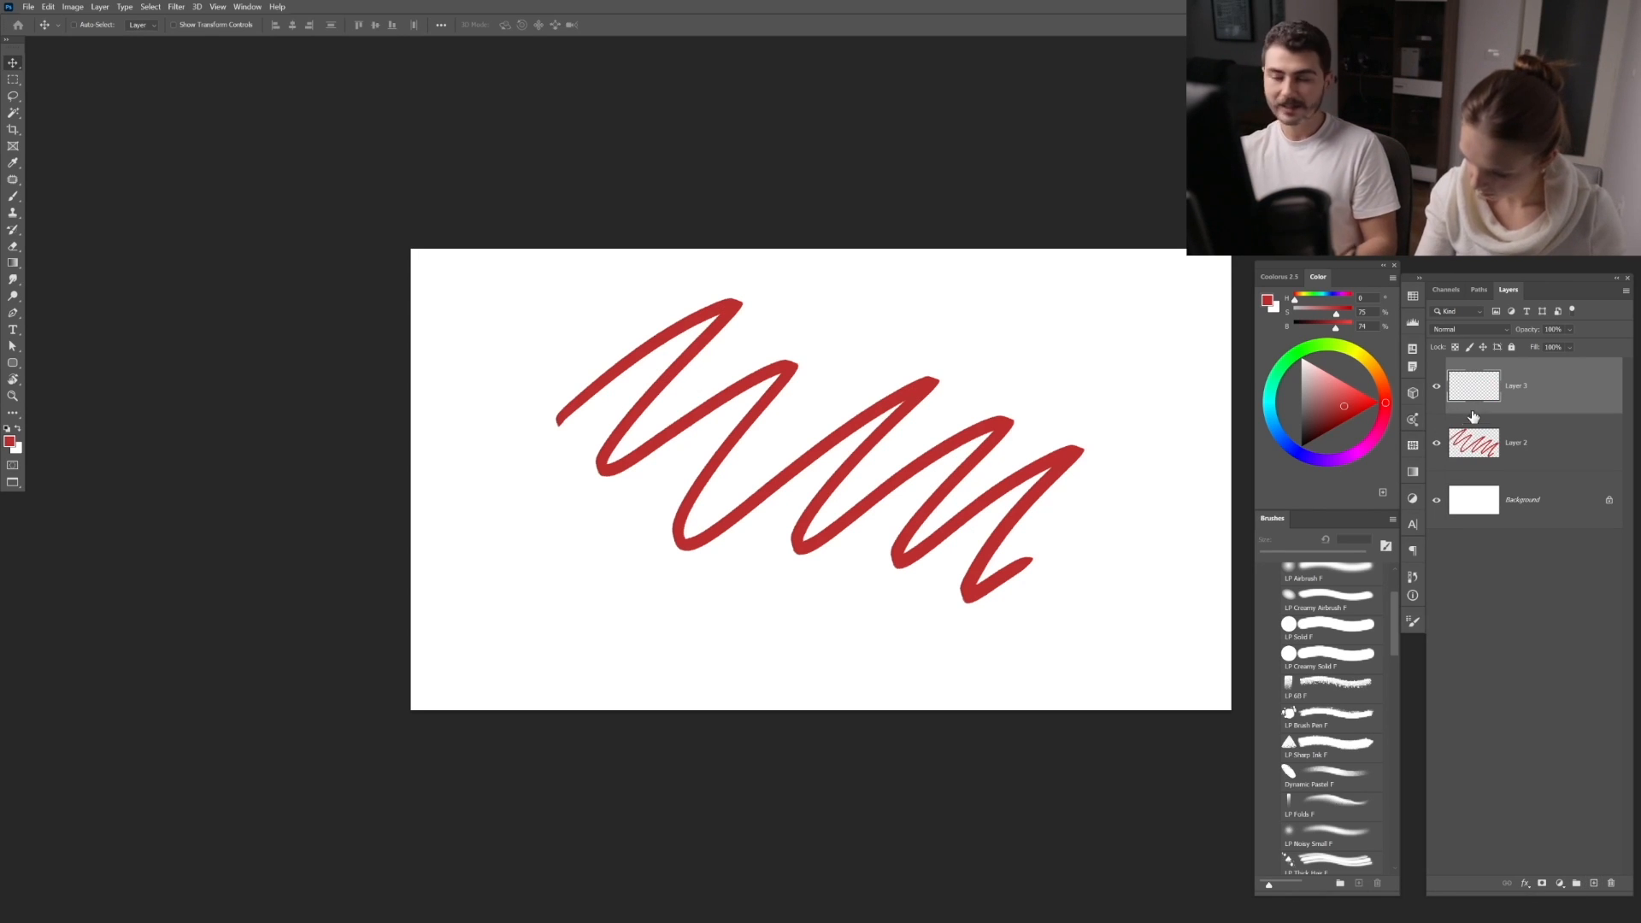
left_click(1437, 444)
left_click(1438, 443)
left_click(1438, 444)
left_click(1437, 444)
left_click(1463, 444)
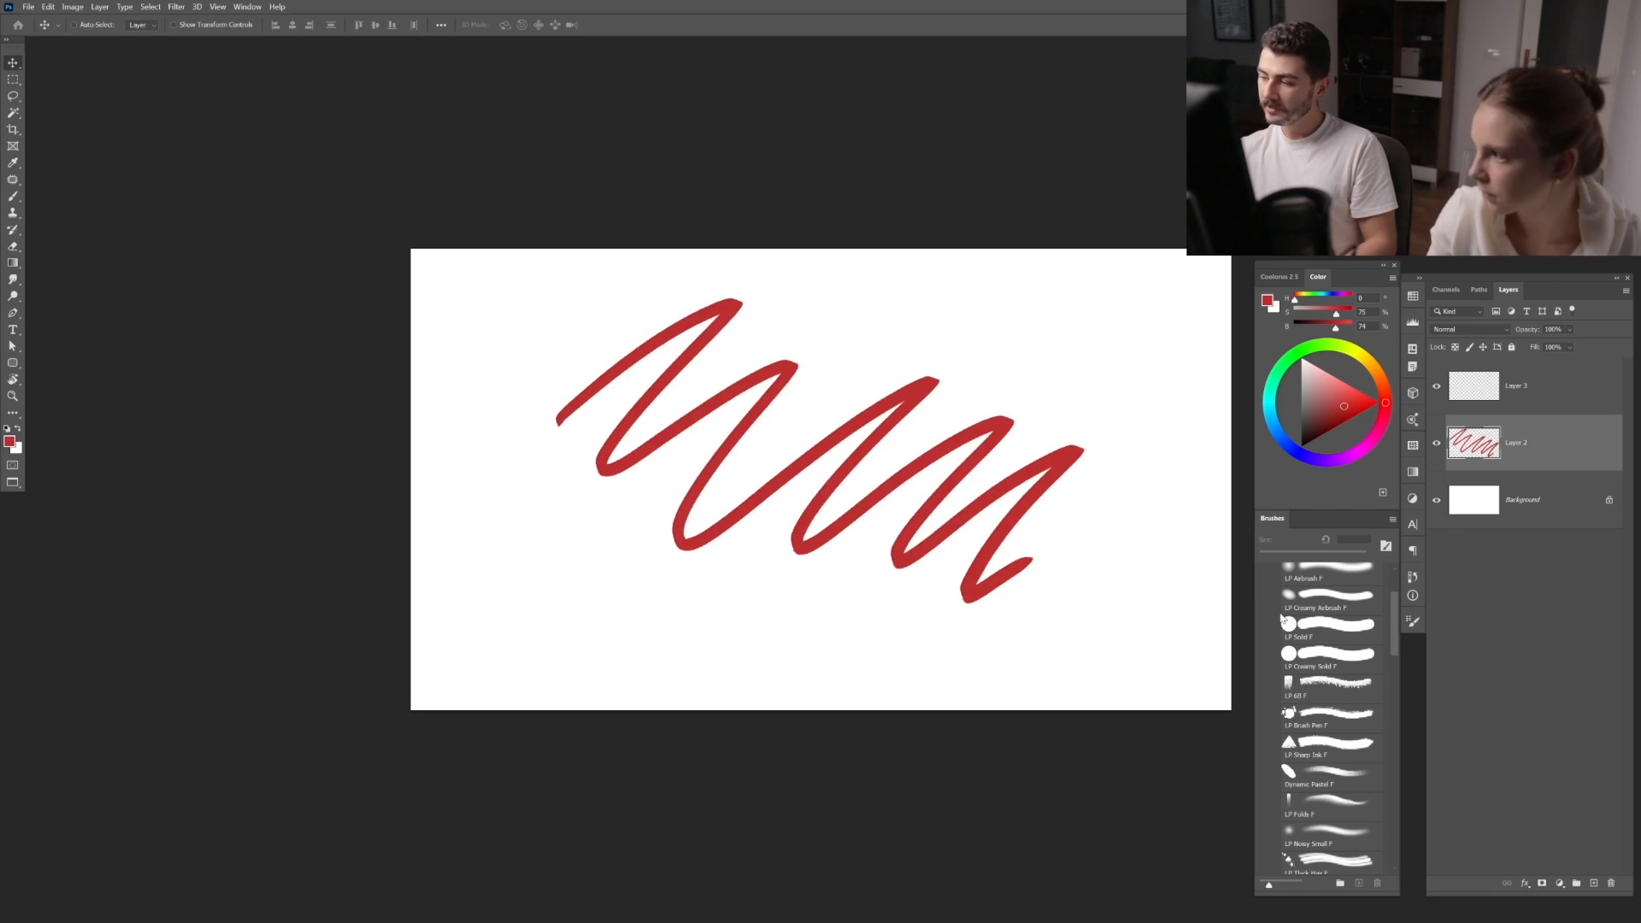
mouse_move(1565, 451)
left_mouse_down()
mouse_move(1613, 878)
mouse_move(1532, 440)
left_mouse_up()
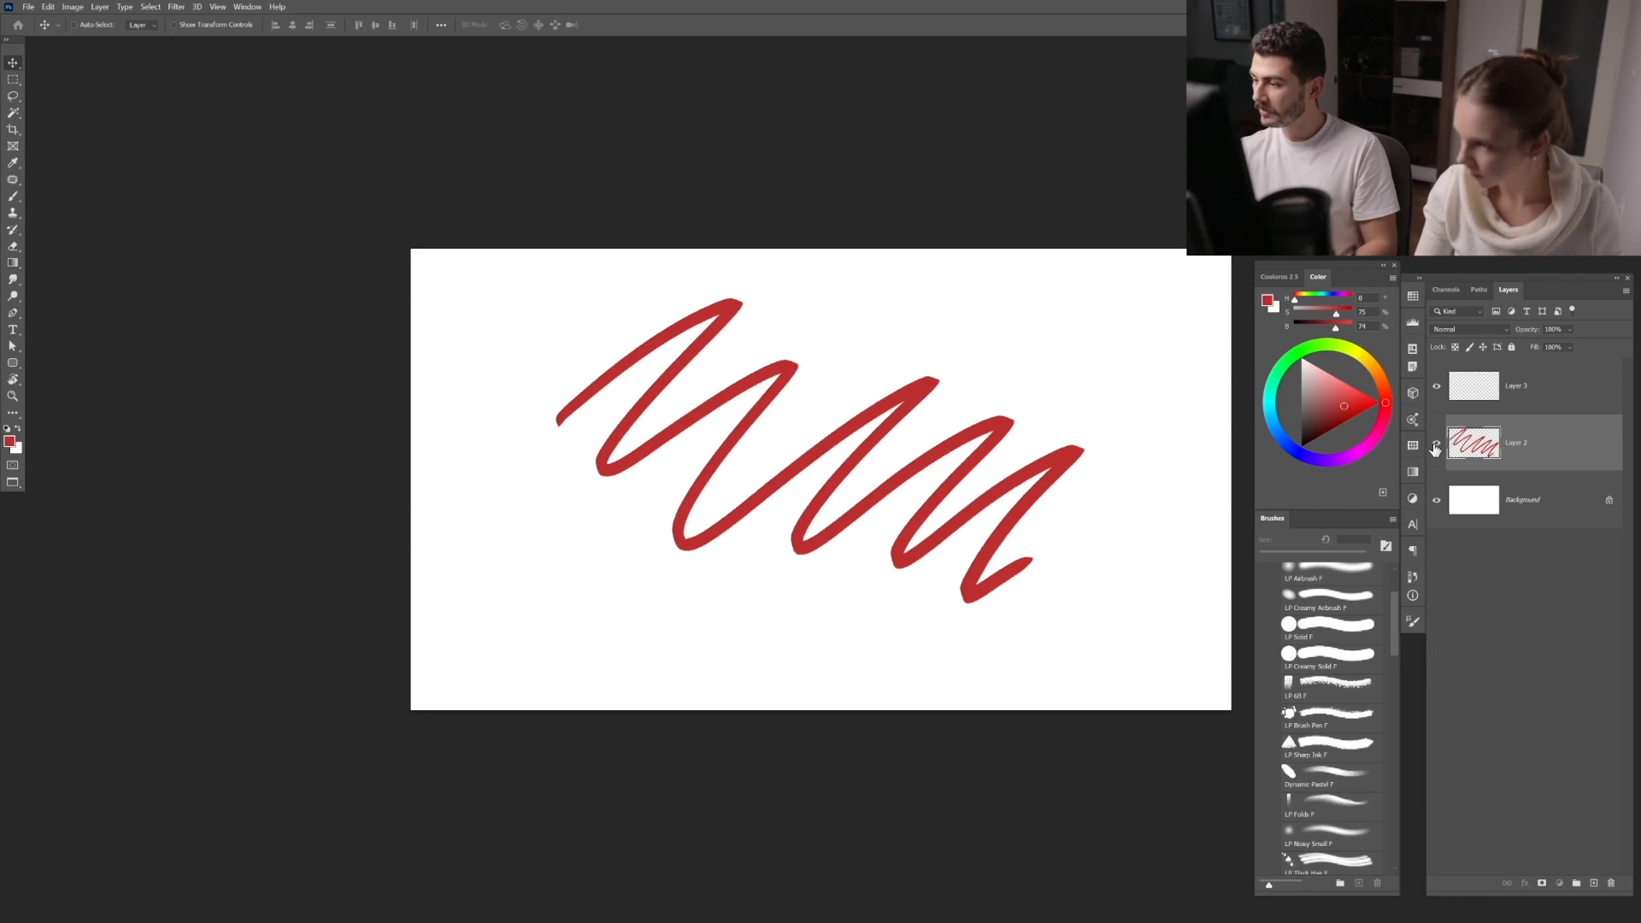
left_click(1438, 444)
left_click(1532, 389)
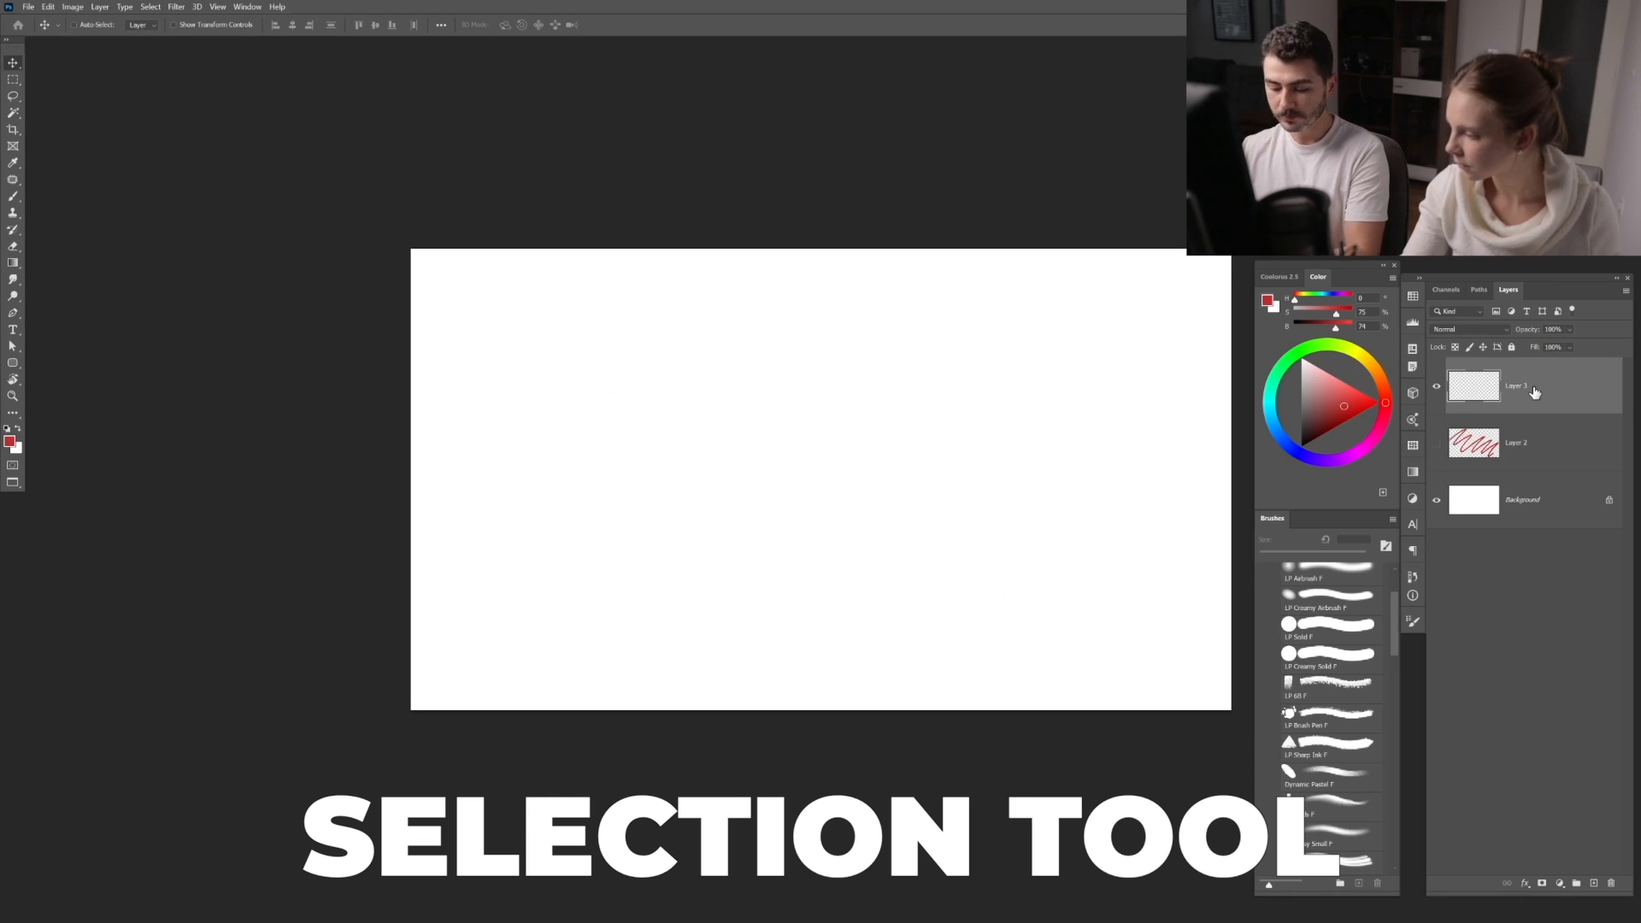
Step: Draw a square selection near the middle of the canvas with the Rectangular Marquee tool
left_click(14, 82)
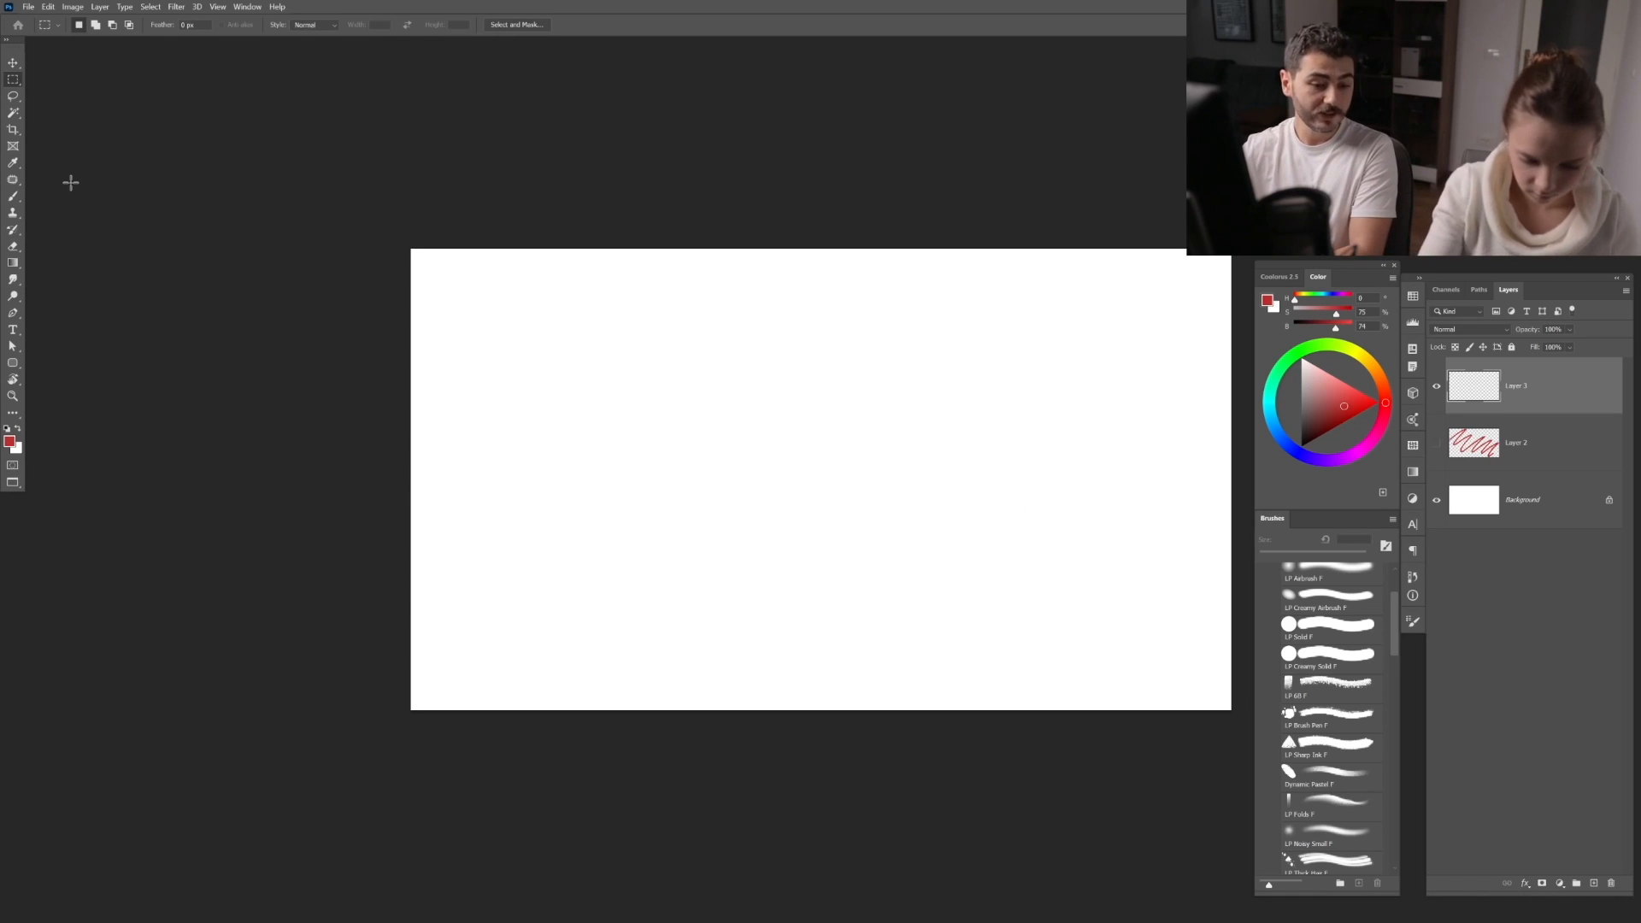
mouse_move(623, 557)
left_mouse_down()
mouse_move(835, 325)
mouse_move(974, 304)
left_mouse_up()
mouse_move(691, 569)
left_mouse_down()
mouse_move(990, 281)
mouse_move(975, 285)
left_mouse_up()
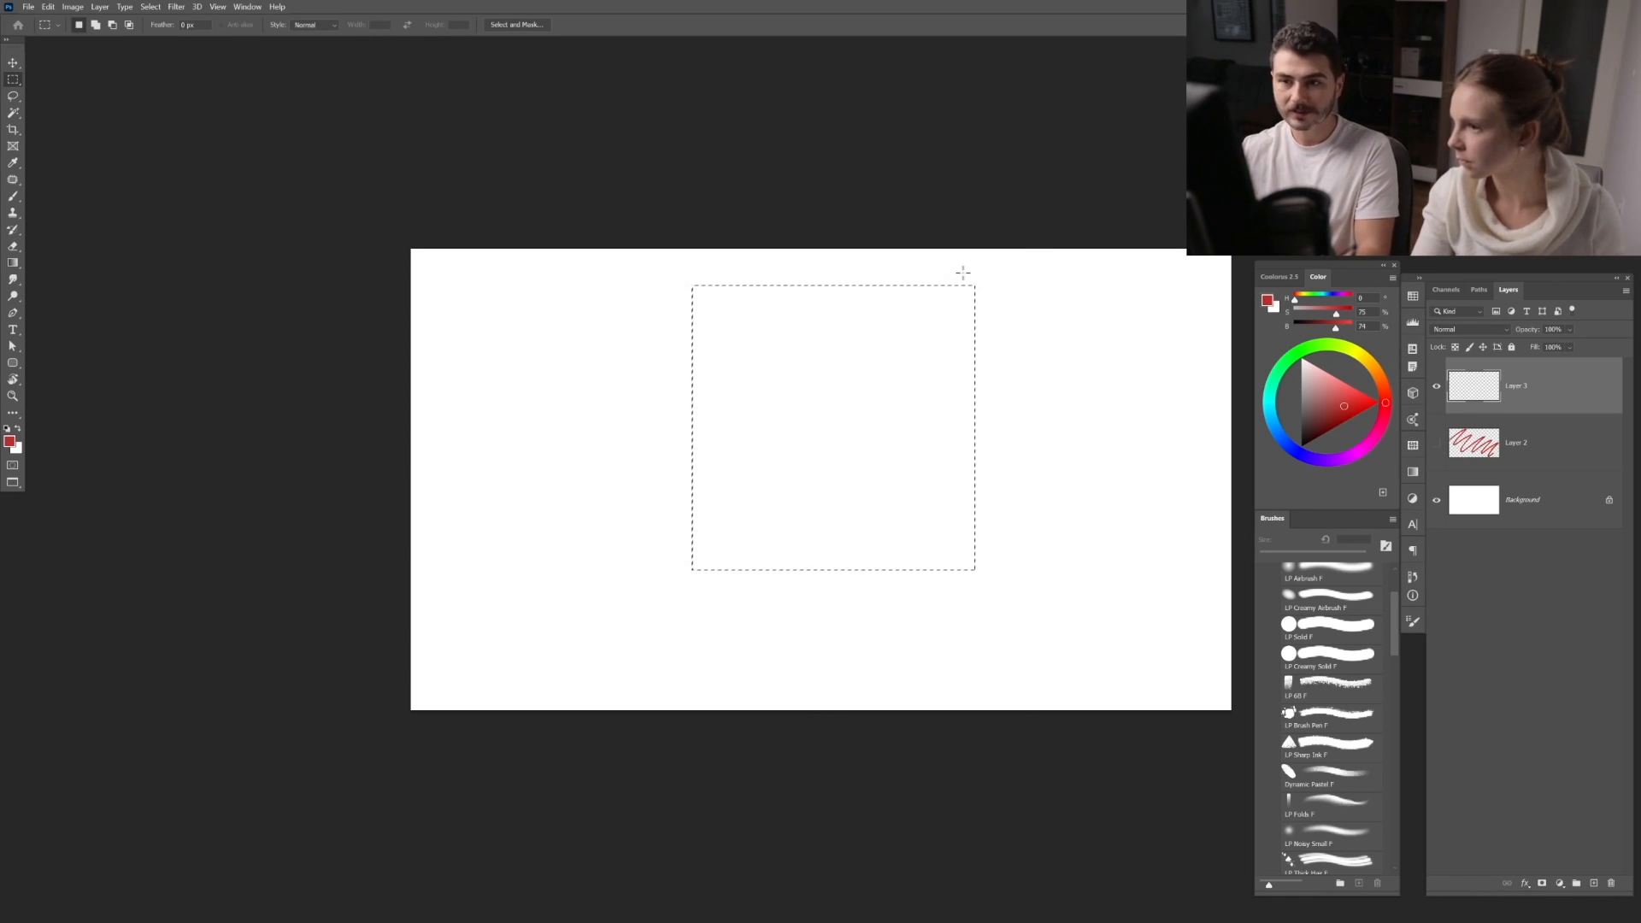
Step: Draw a perfectly circular selection near the middle of the canvas with the Elliptical Marquee tool
left_click(13, 81)
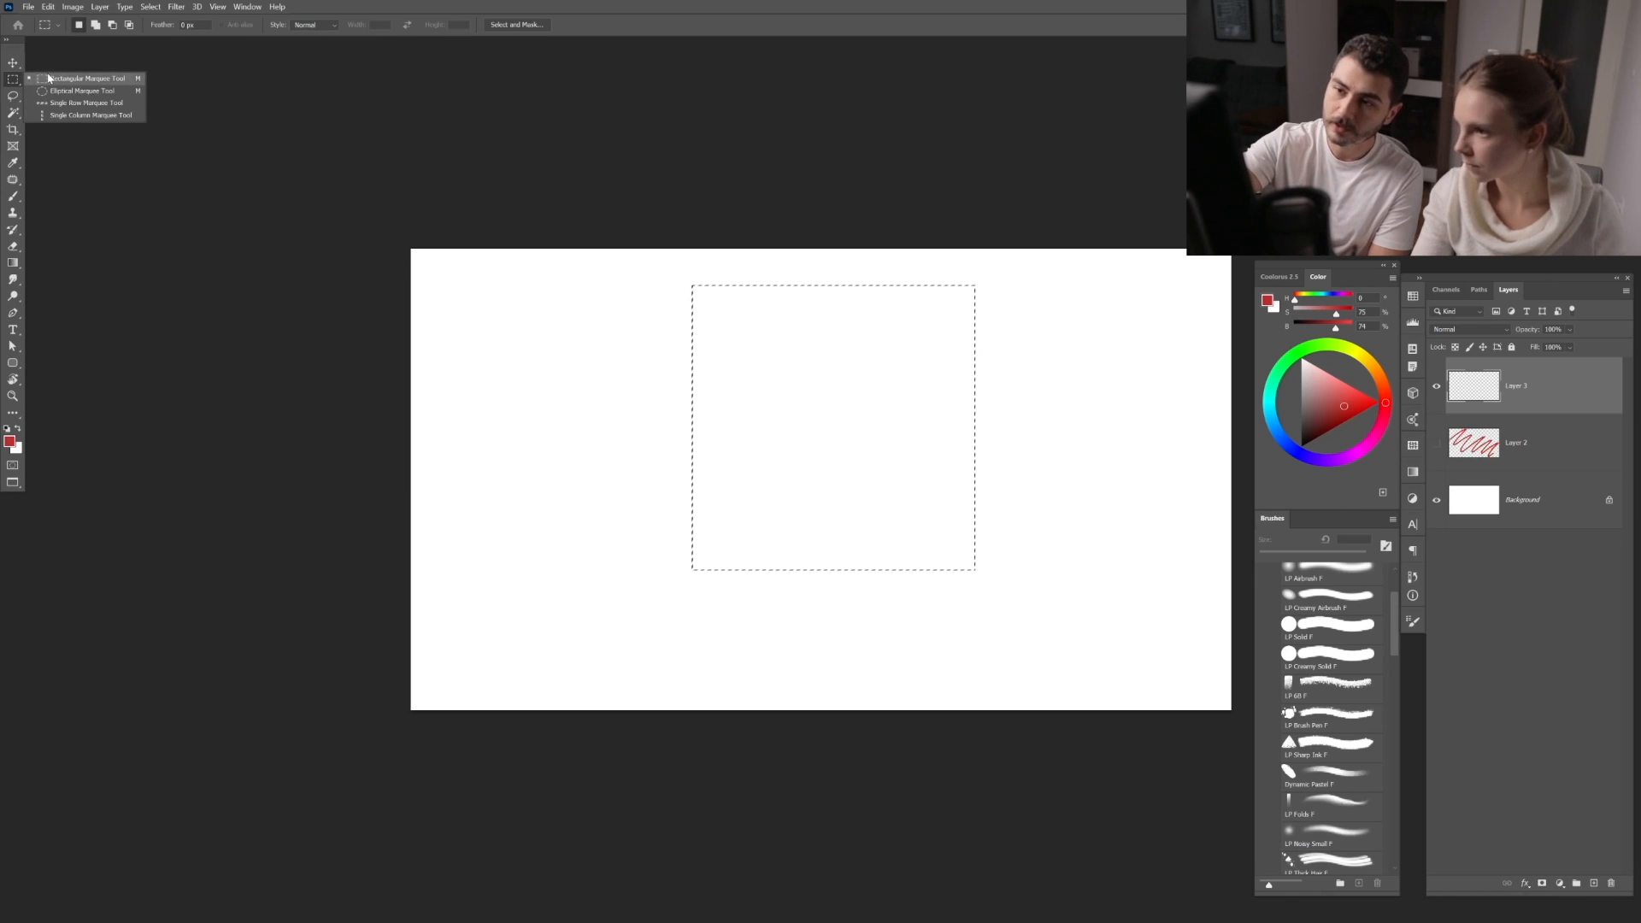
left_click(106, 92)
left_click_drag(606, 609, 971, 280)
key("shift")
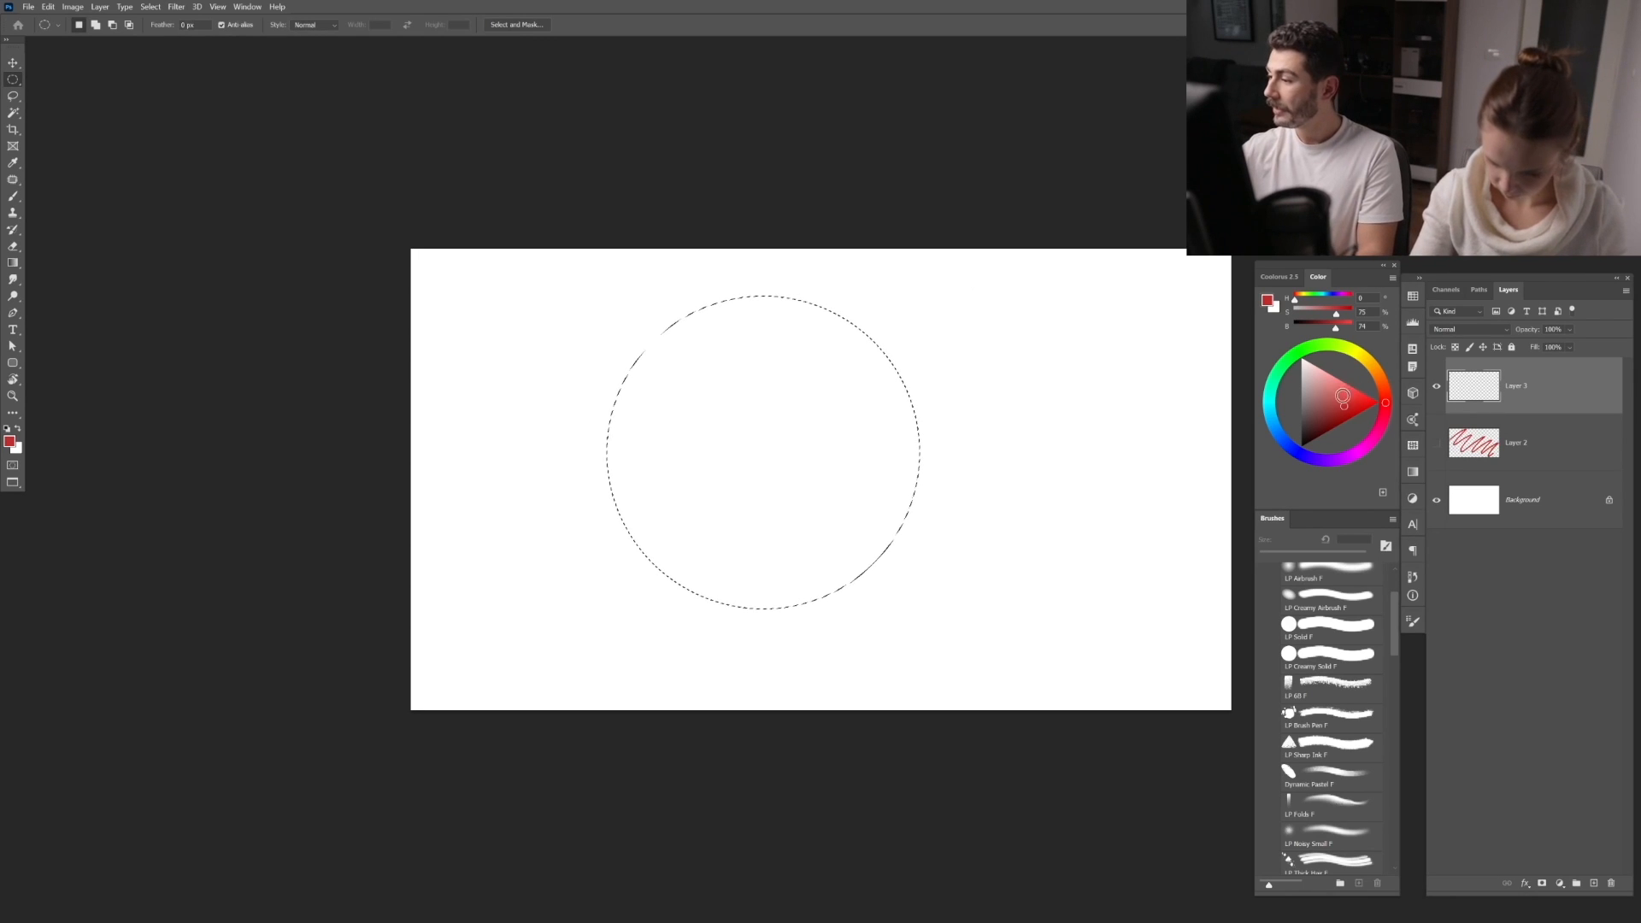
Step: Choose a magenta-pink foreground color and fill the circular selection on Layer 3 with the Paint Bucket tool
left_click(1348, 349)
left_click_drag(1341, 349, 1323, 345)
left_click_drag(1346, 401, 1343, 401)
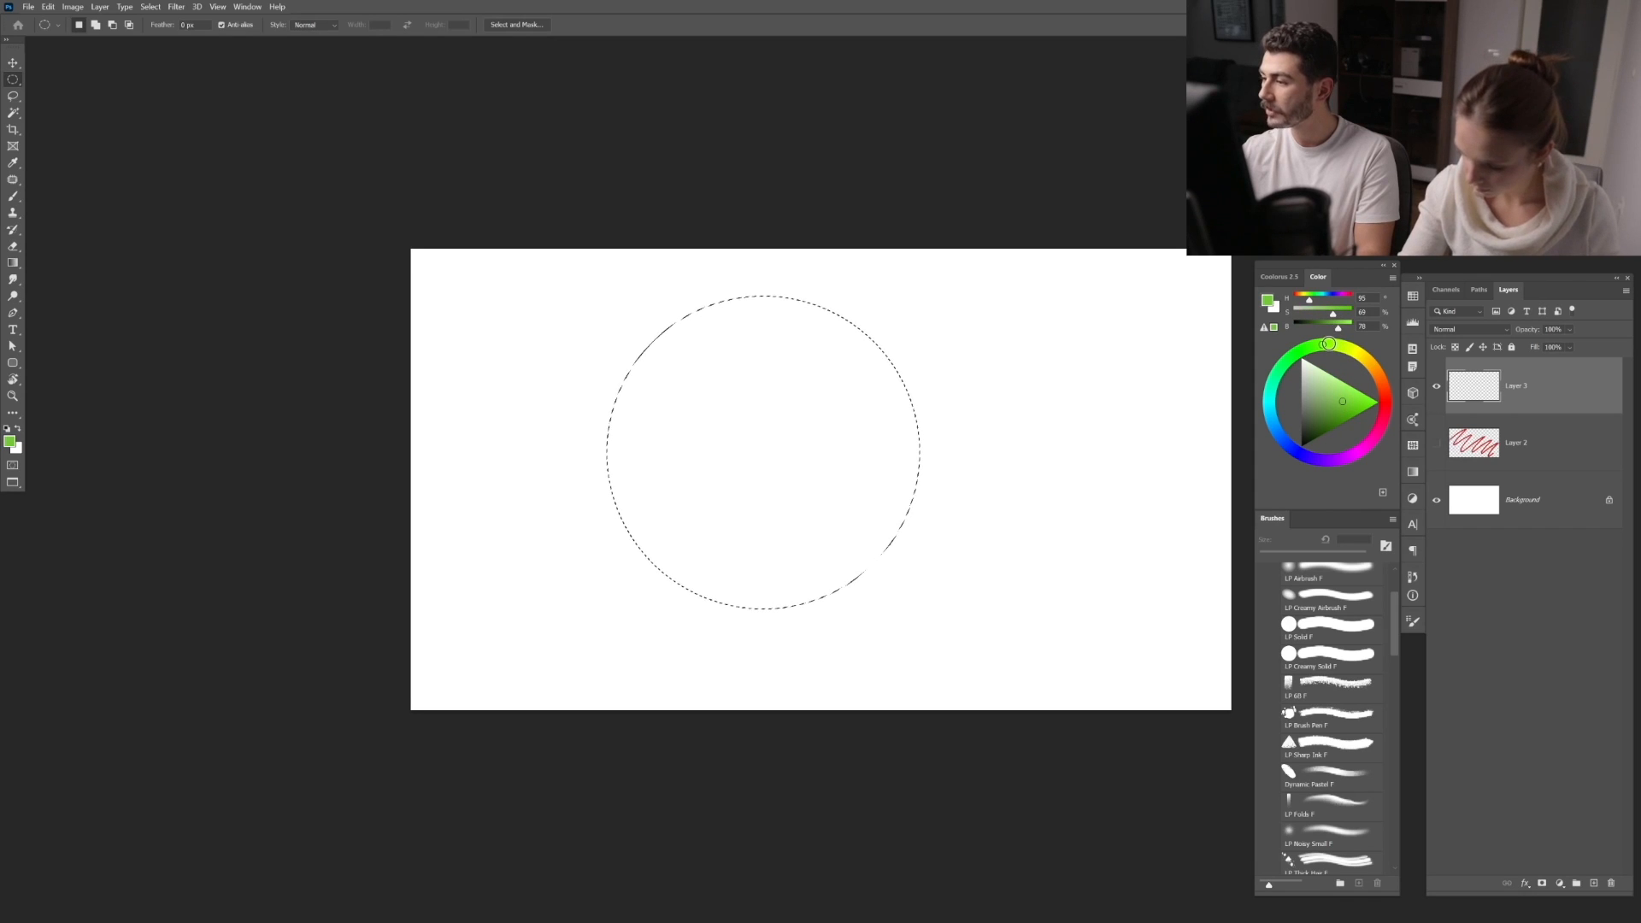
left_click(1370, 442)
left_click_drag(1337, 400, 1342, 399)
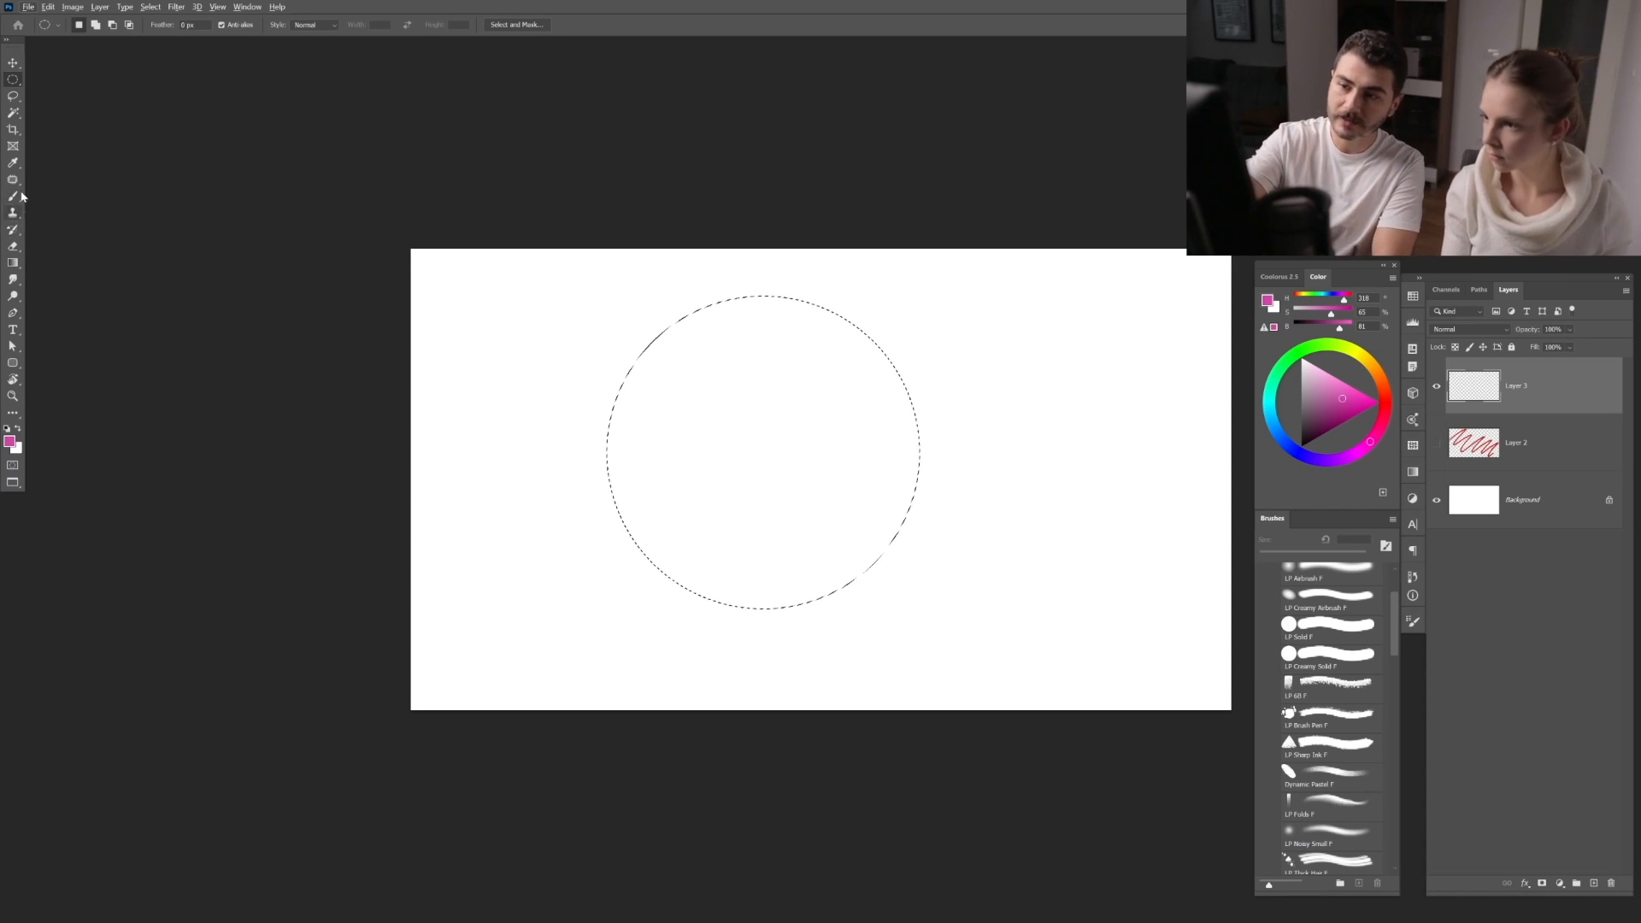
right_click(12, 263)
left_click(60, 278)
left_click(763, 452)
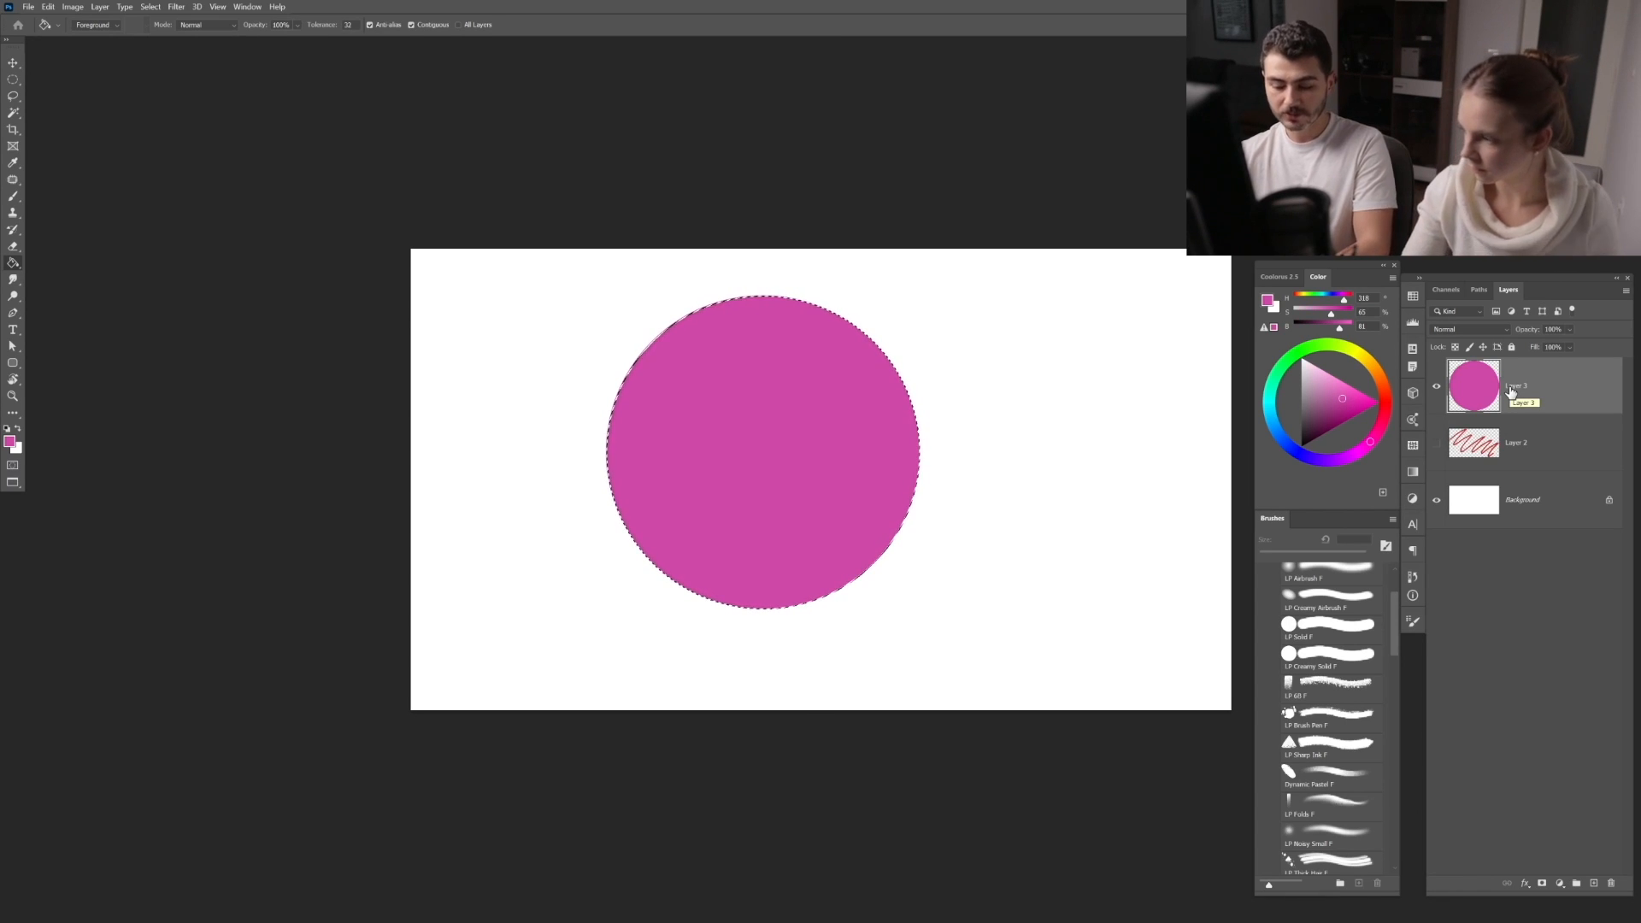
Step: Deselect the circular selection and add a white layer mask to Layer 3
left_click(151, 6)
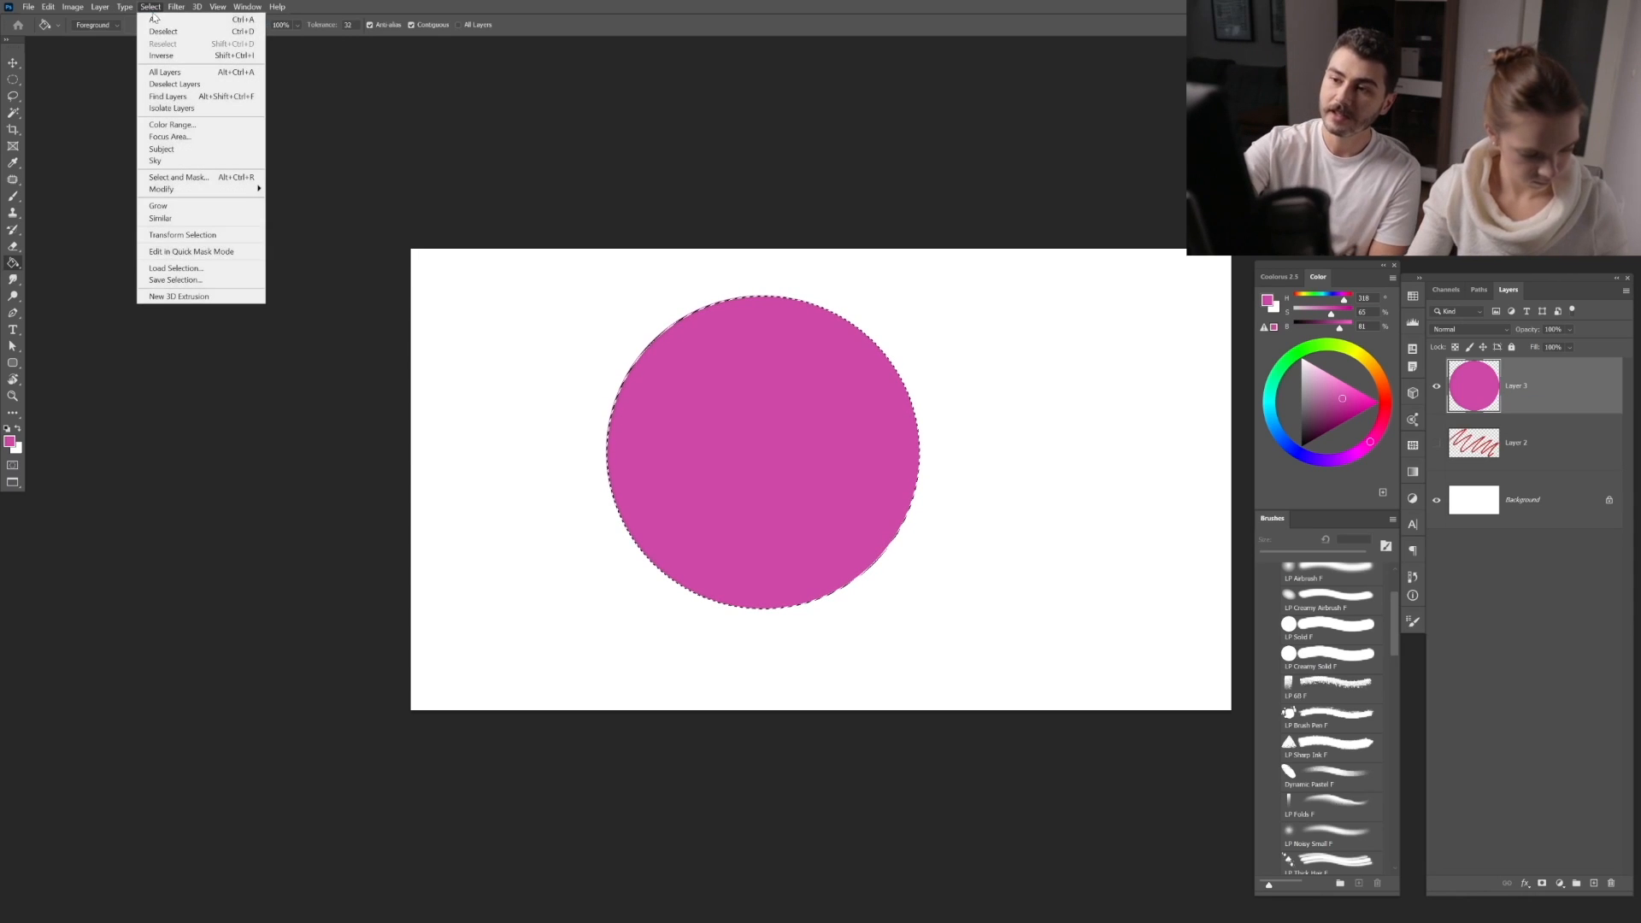
left_click(253, 32)
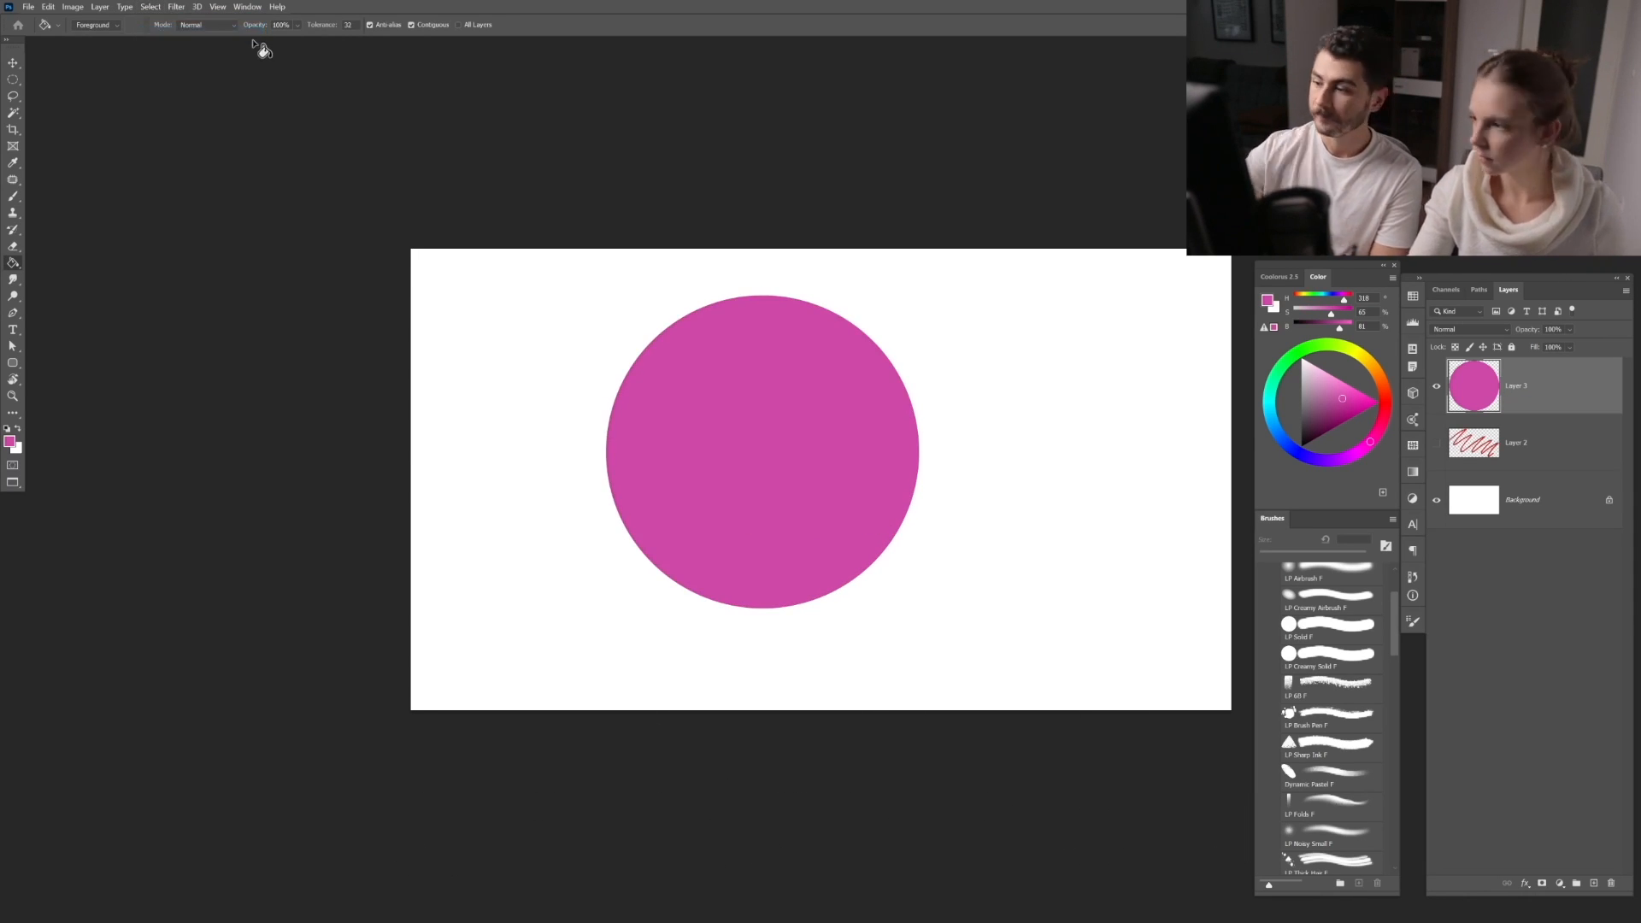
left_click(1541, 884)
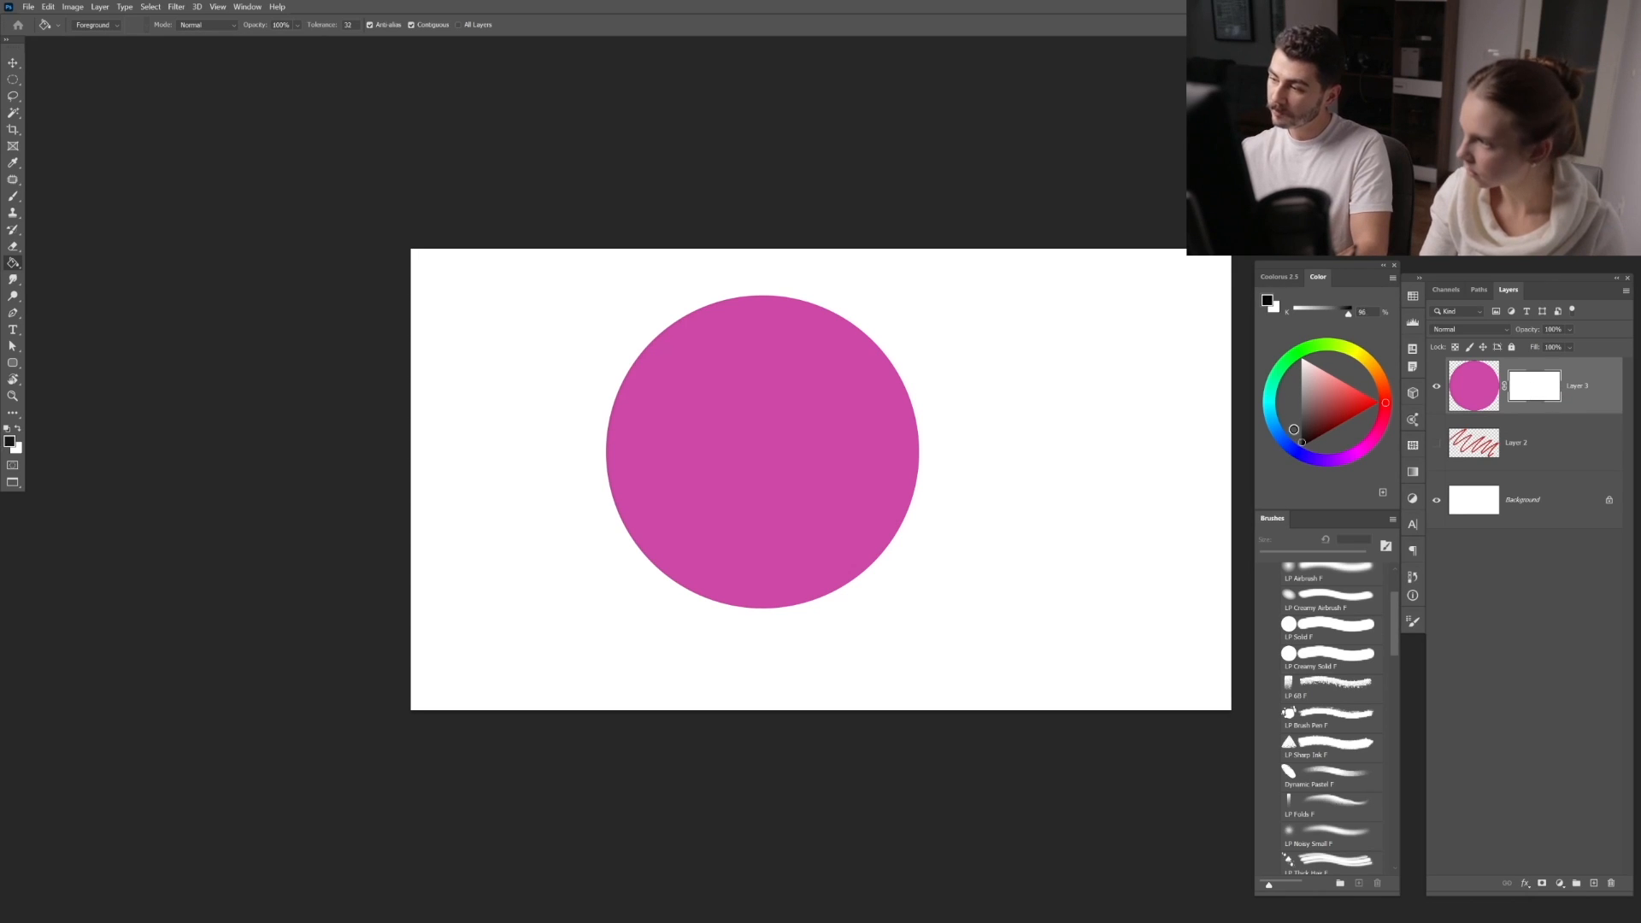
Step: Hide part of the circle's right edge by painting black on Layer 3's mask with the LP Sharp Ink F brush
key("b")
key("x")
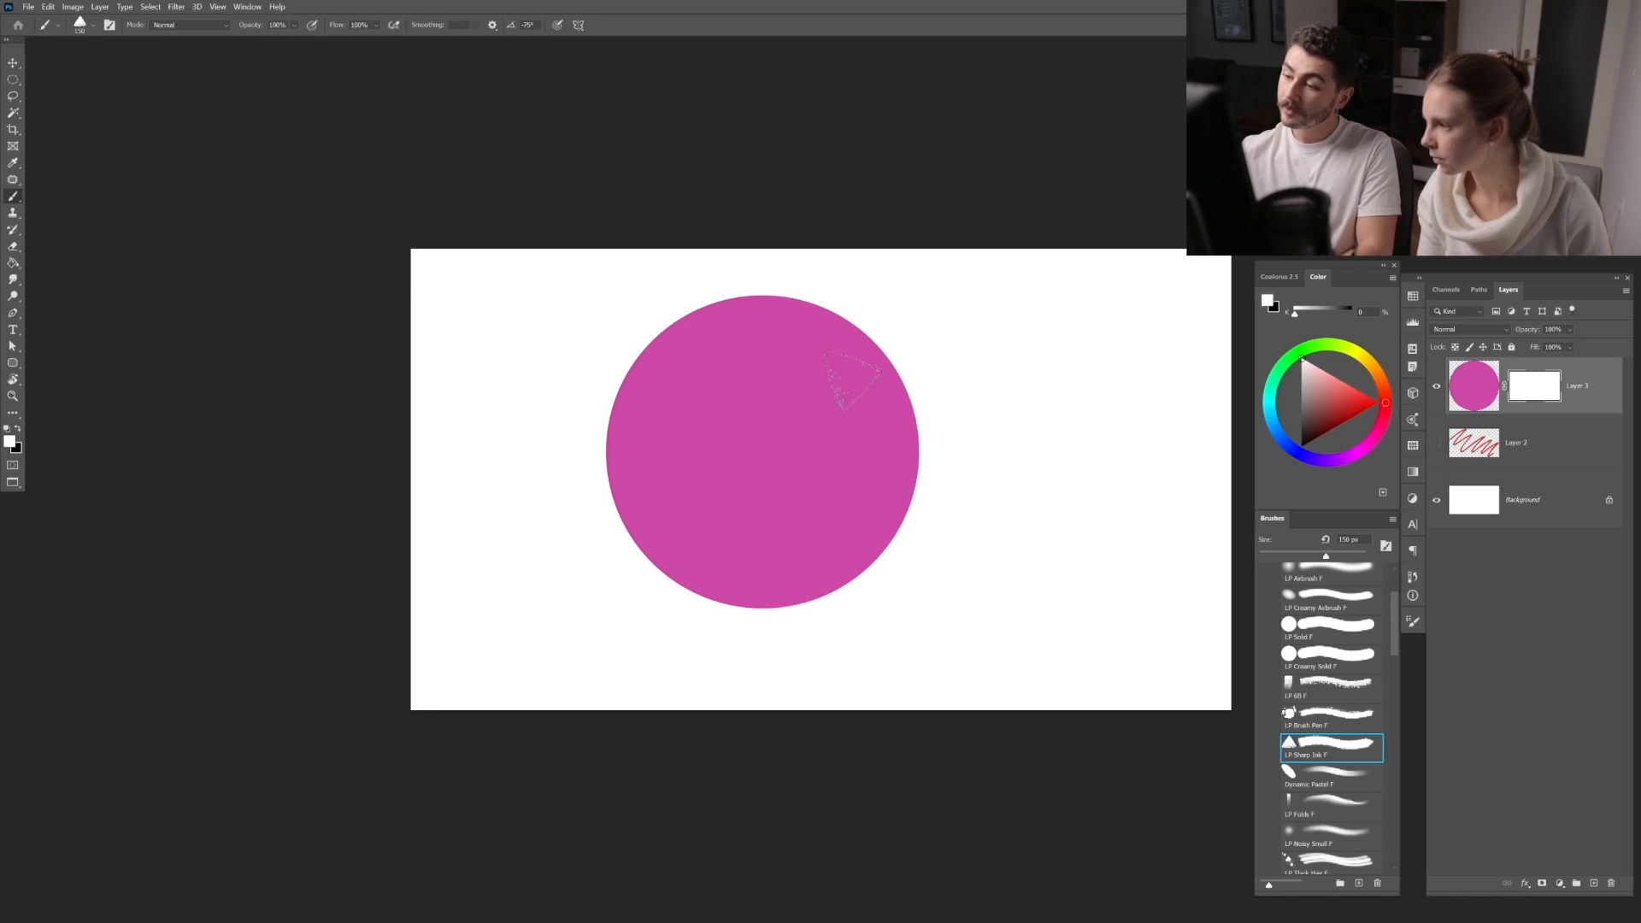
key("x")
mouse_move(931, 402)
left_mouse_down()
mouse_move(876, 401)
mouse_move(872, 419)
mouse_move(897, 380)
mouse_move(867, 417)
mouse_move(839, 417)
mouse_move(820, 376)
mouse_move(859, 363)
mouse_move(867, 445)
left_mouse_up()
key("x")
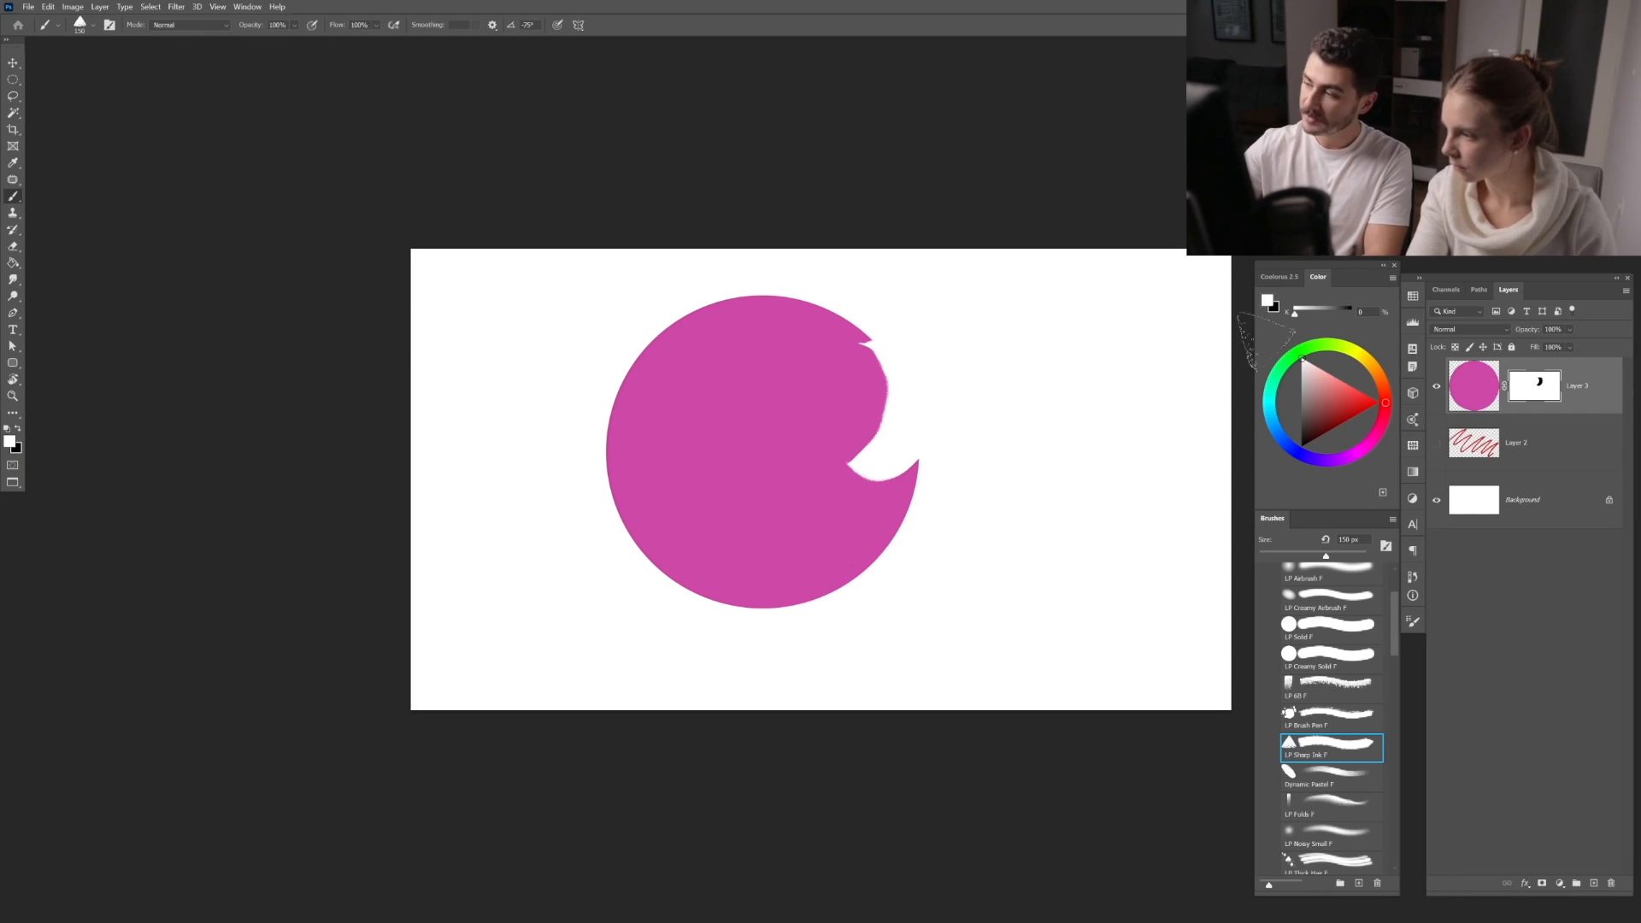
Step: Target Layer 3's image, pick red as foreground color, swap it with the background color and choose an orange-yellow foreground
left_click(1351, 391)
left_click(1469, 397)
left_click(1372, 398)
left_click(1385, 399)
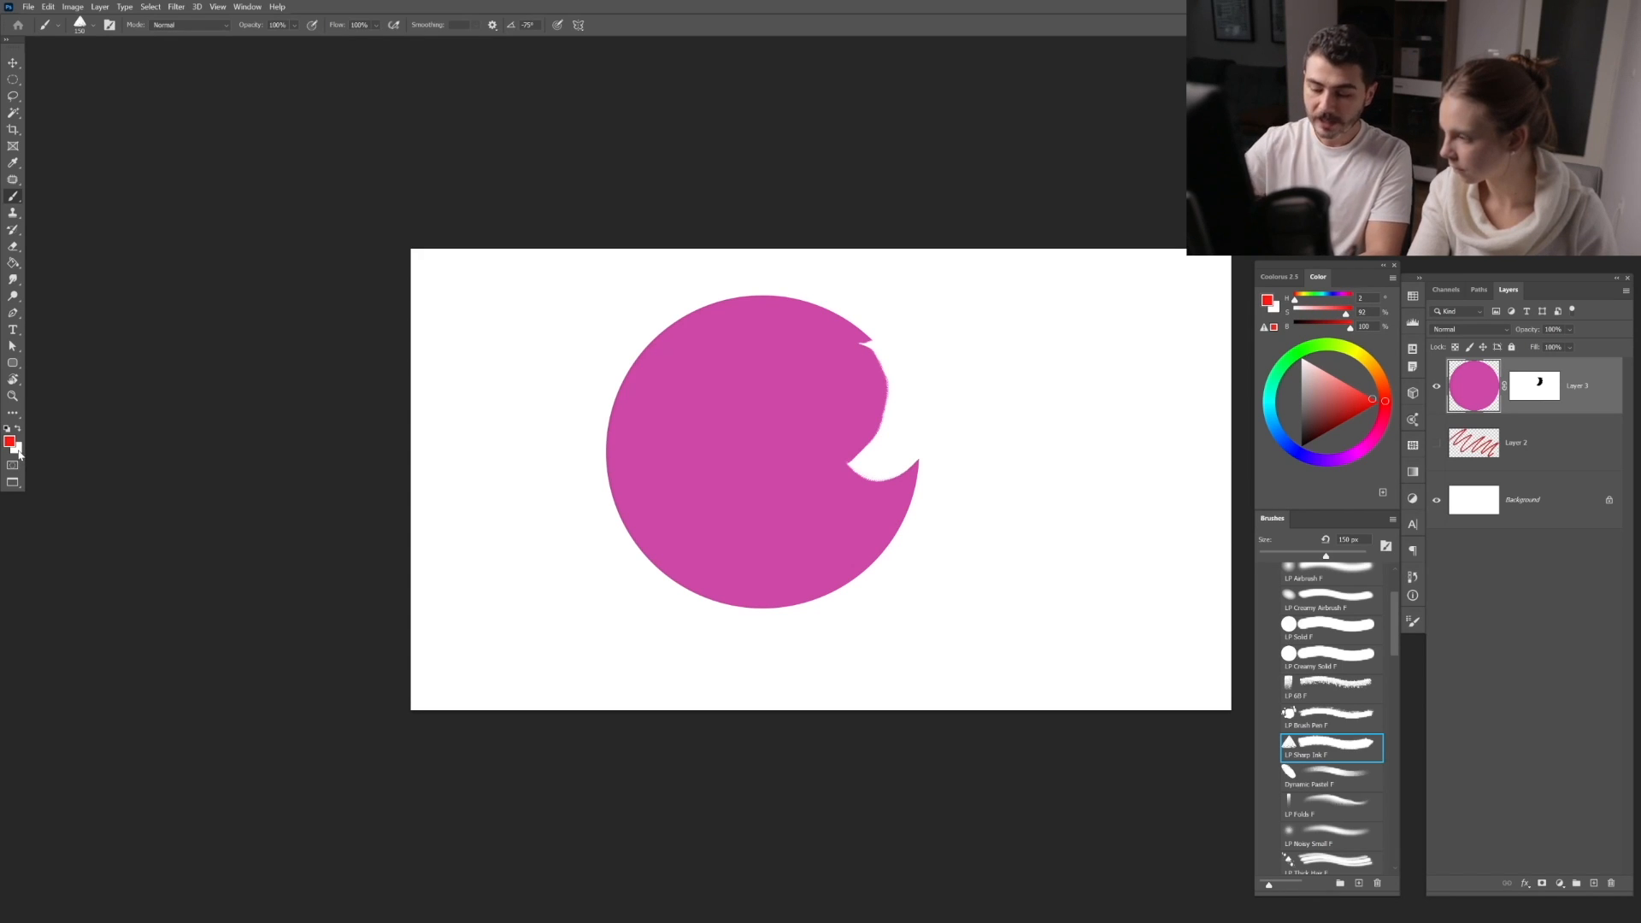
key("x")
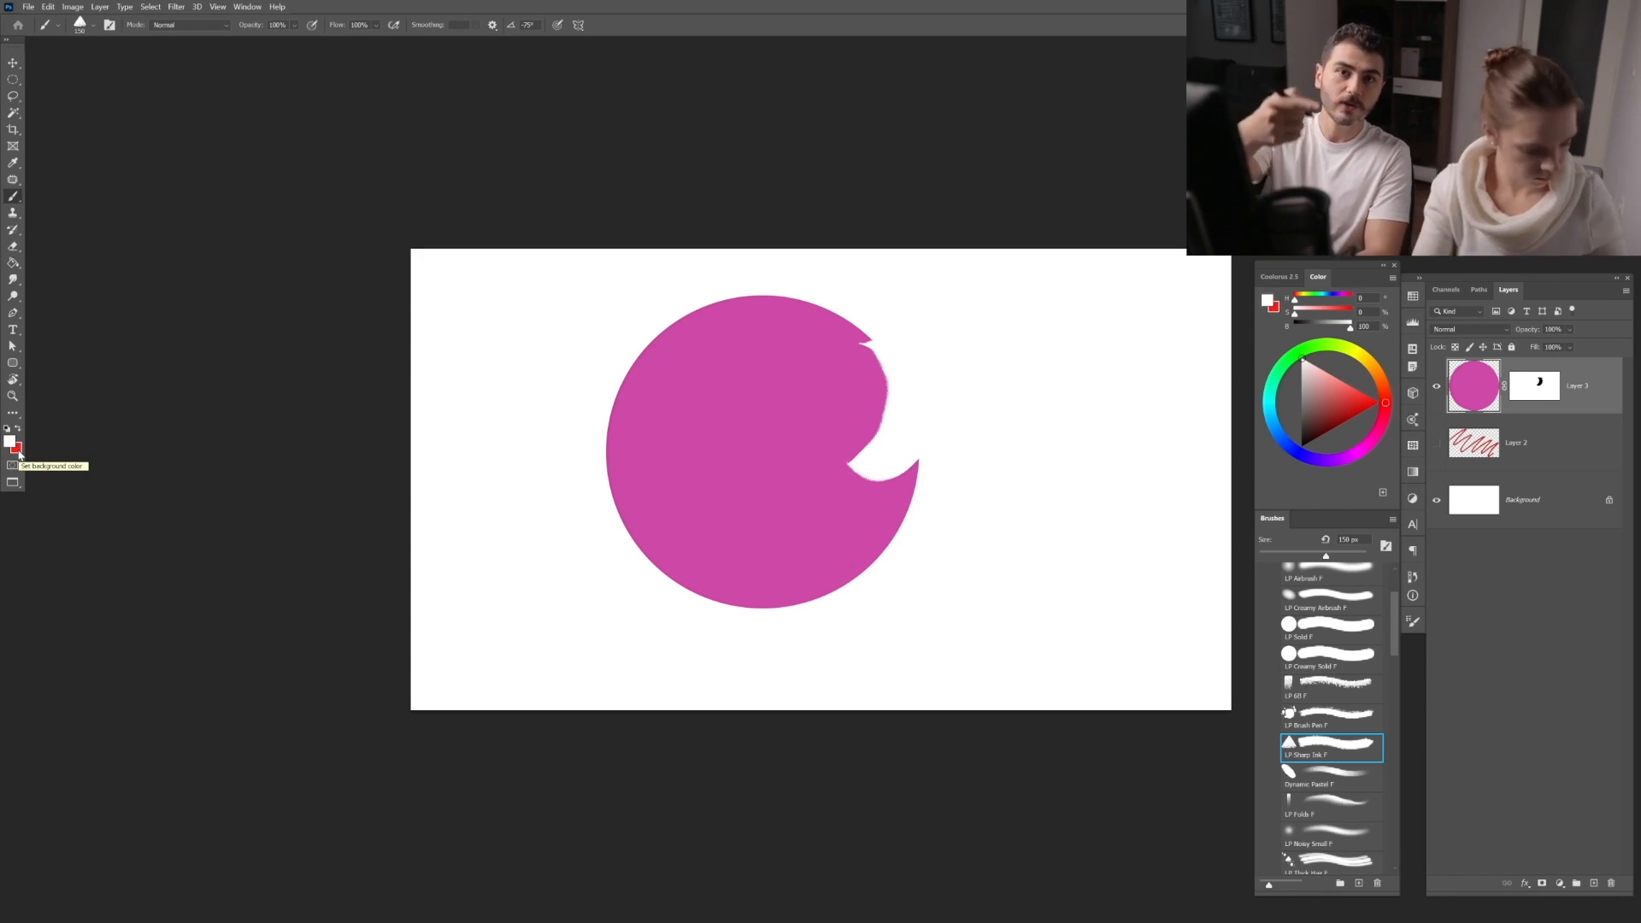
left_click(1369, 362)
left_click_drag(1362, 385, 1356, 405)
left_click_drag(1362, 402, 1369, 401)
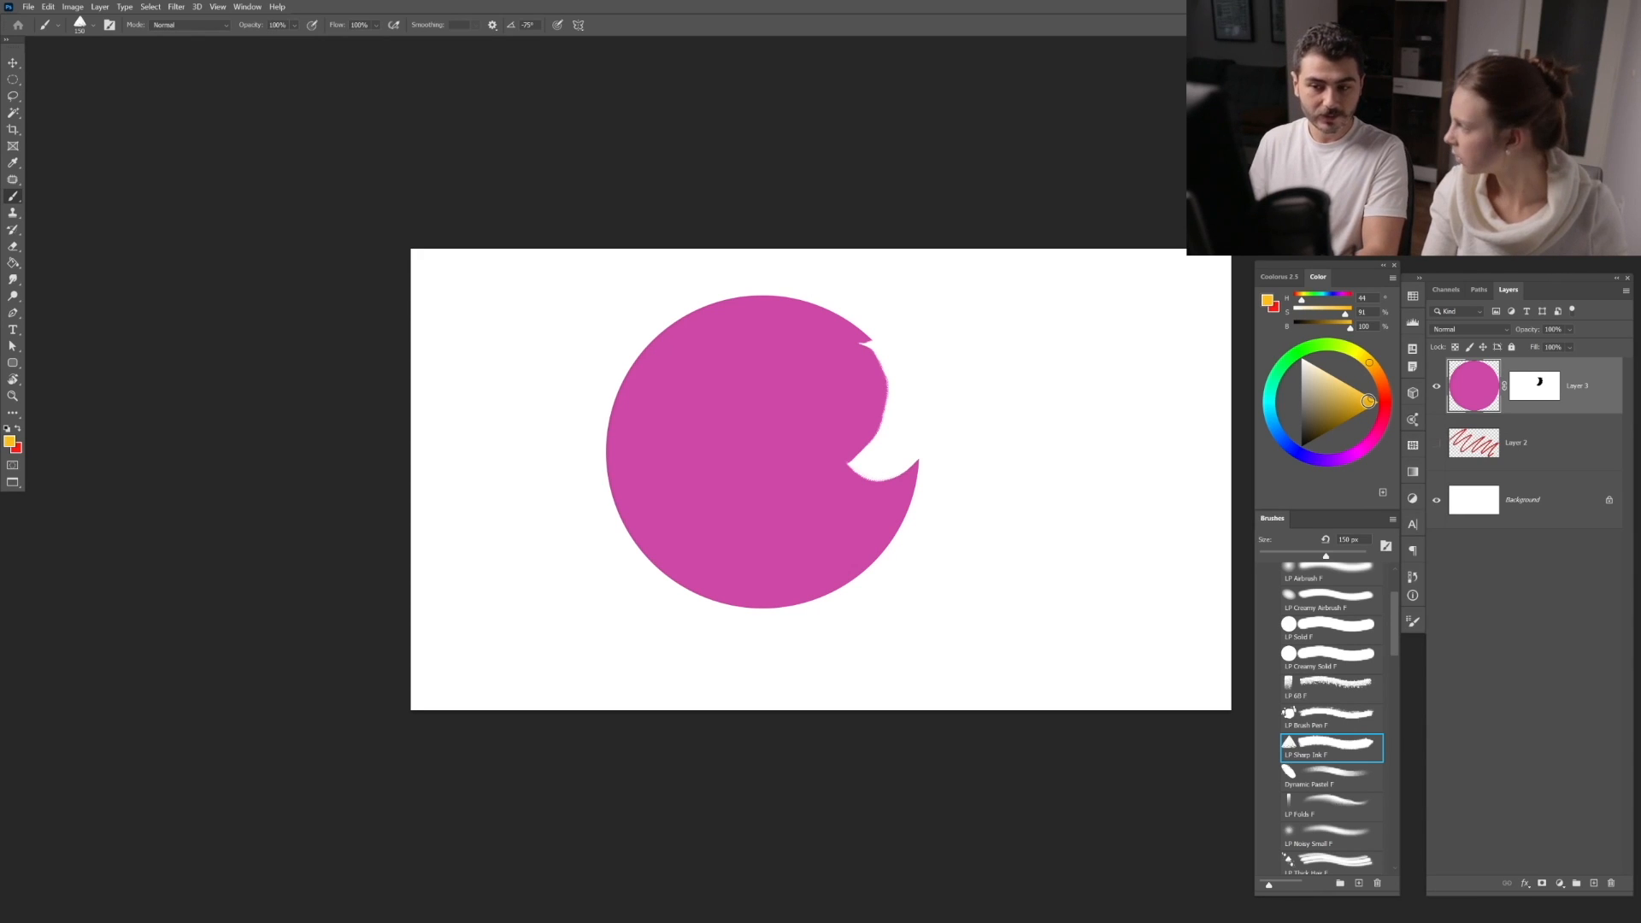
Step: Mask out a round area at the circle's upper right with the LP Creamy Solid F brush in black at 400 px, leaving a crescent
key("d")
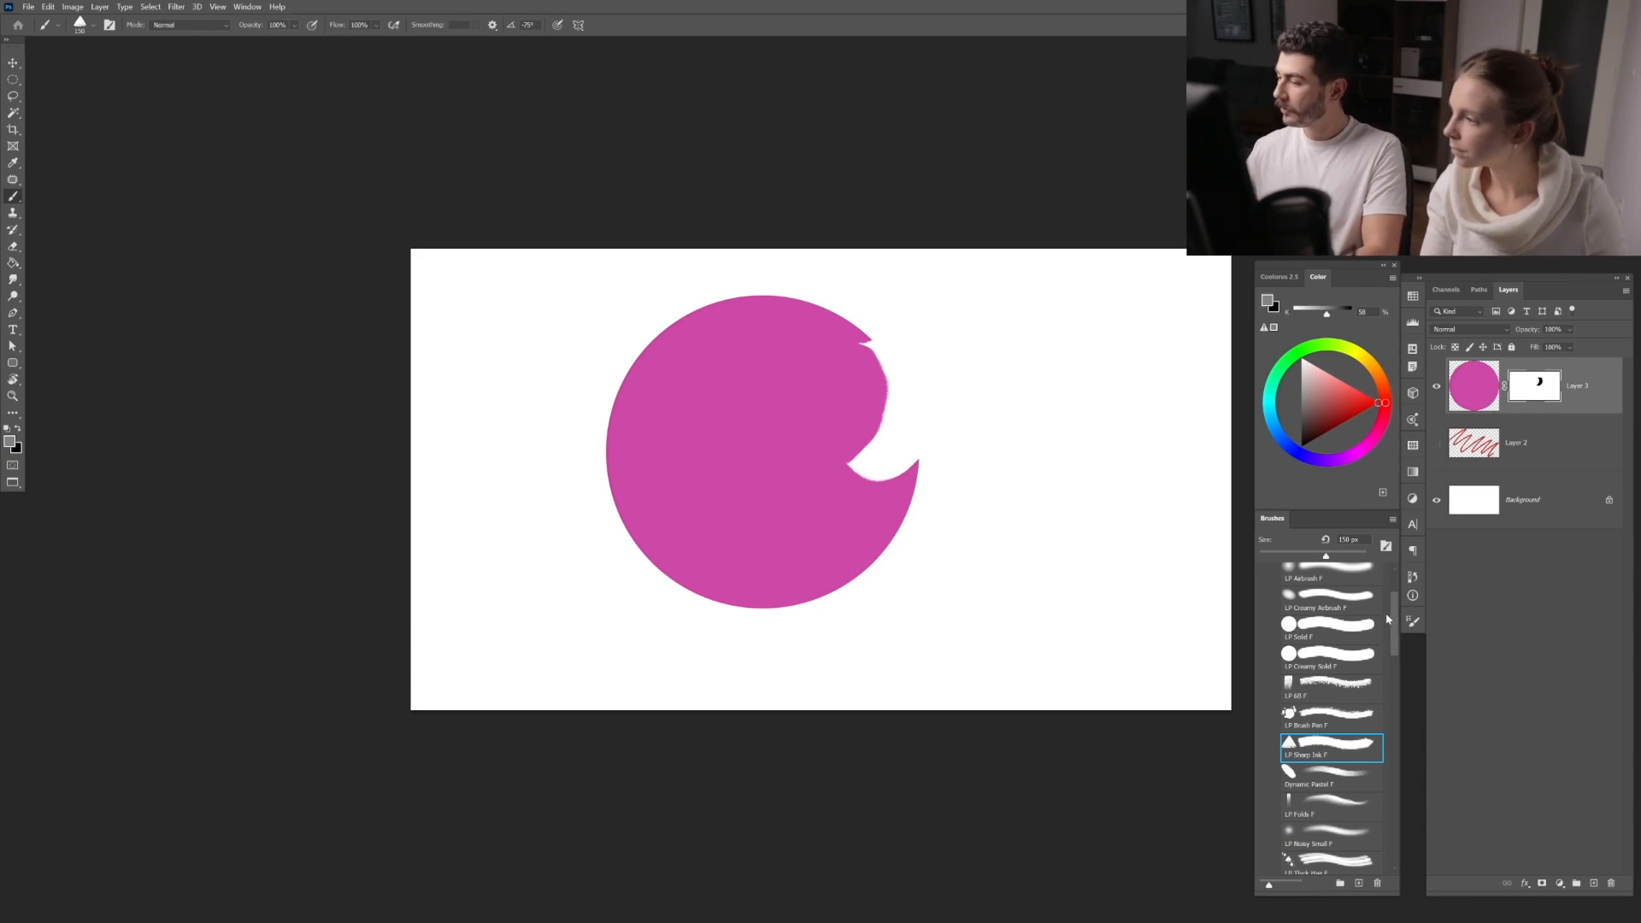
left_click_drag(1392, 618, 1393, 582)
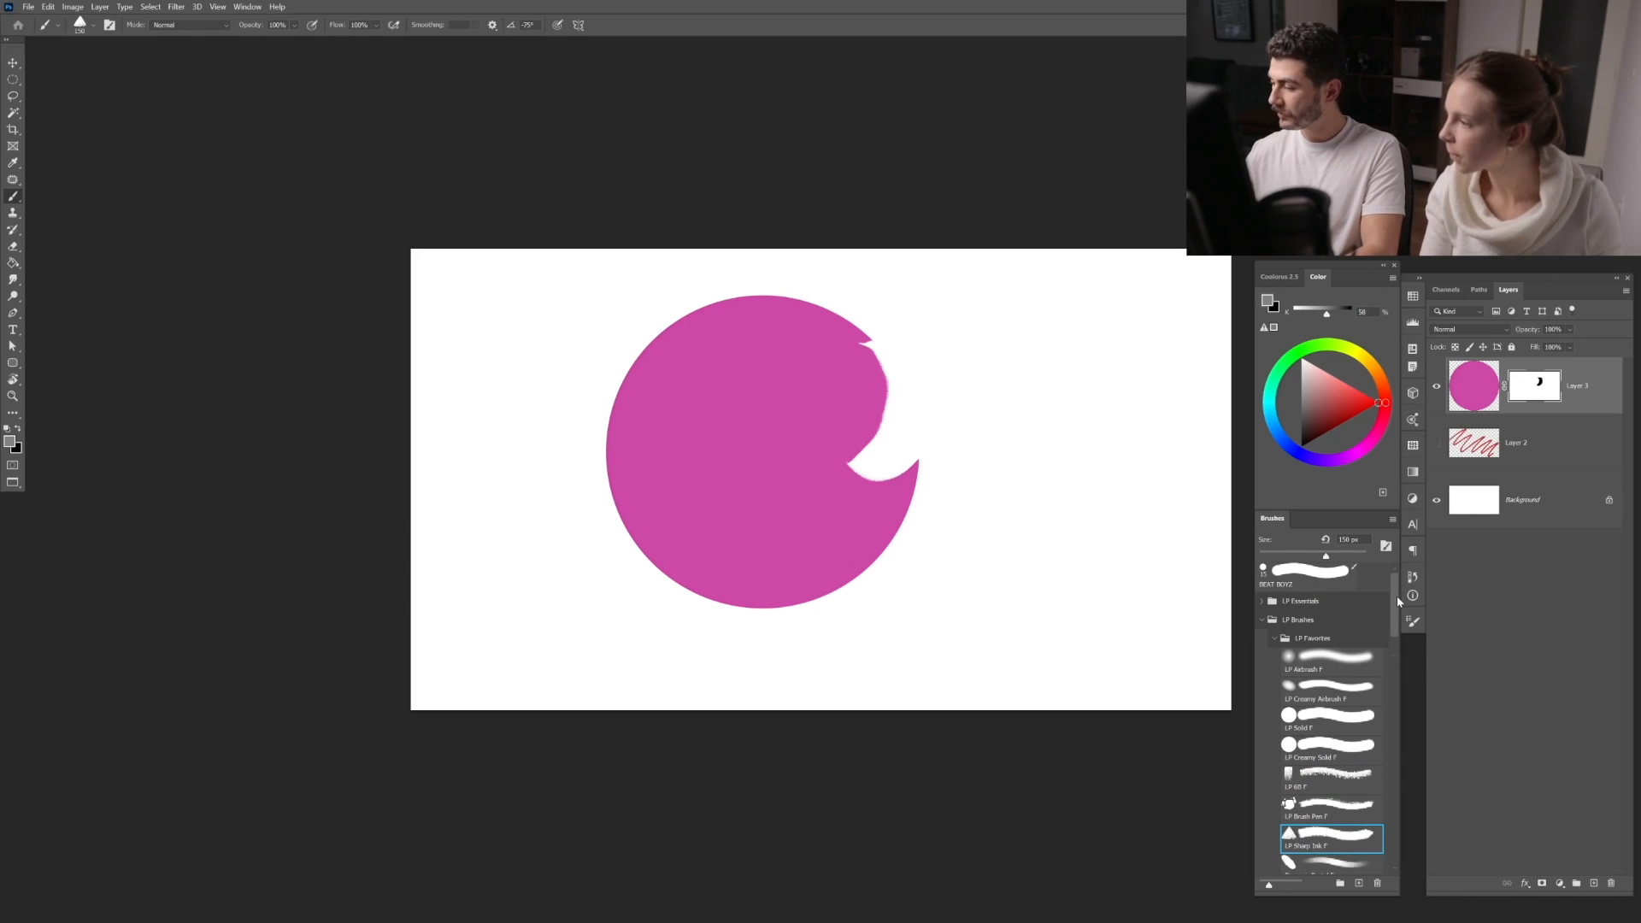
left_click(1331, 751)
key("d")
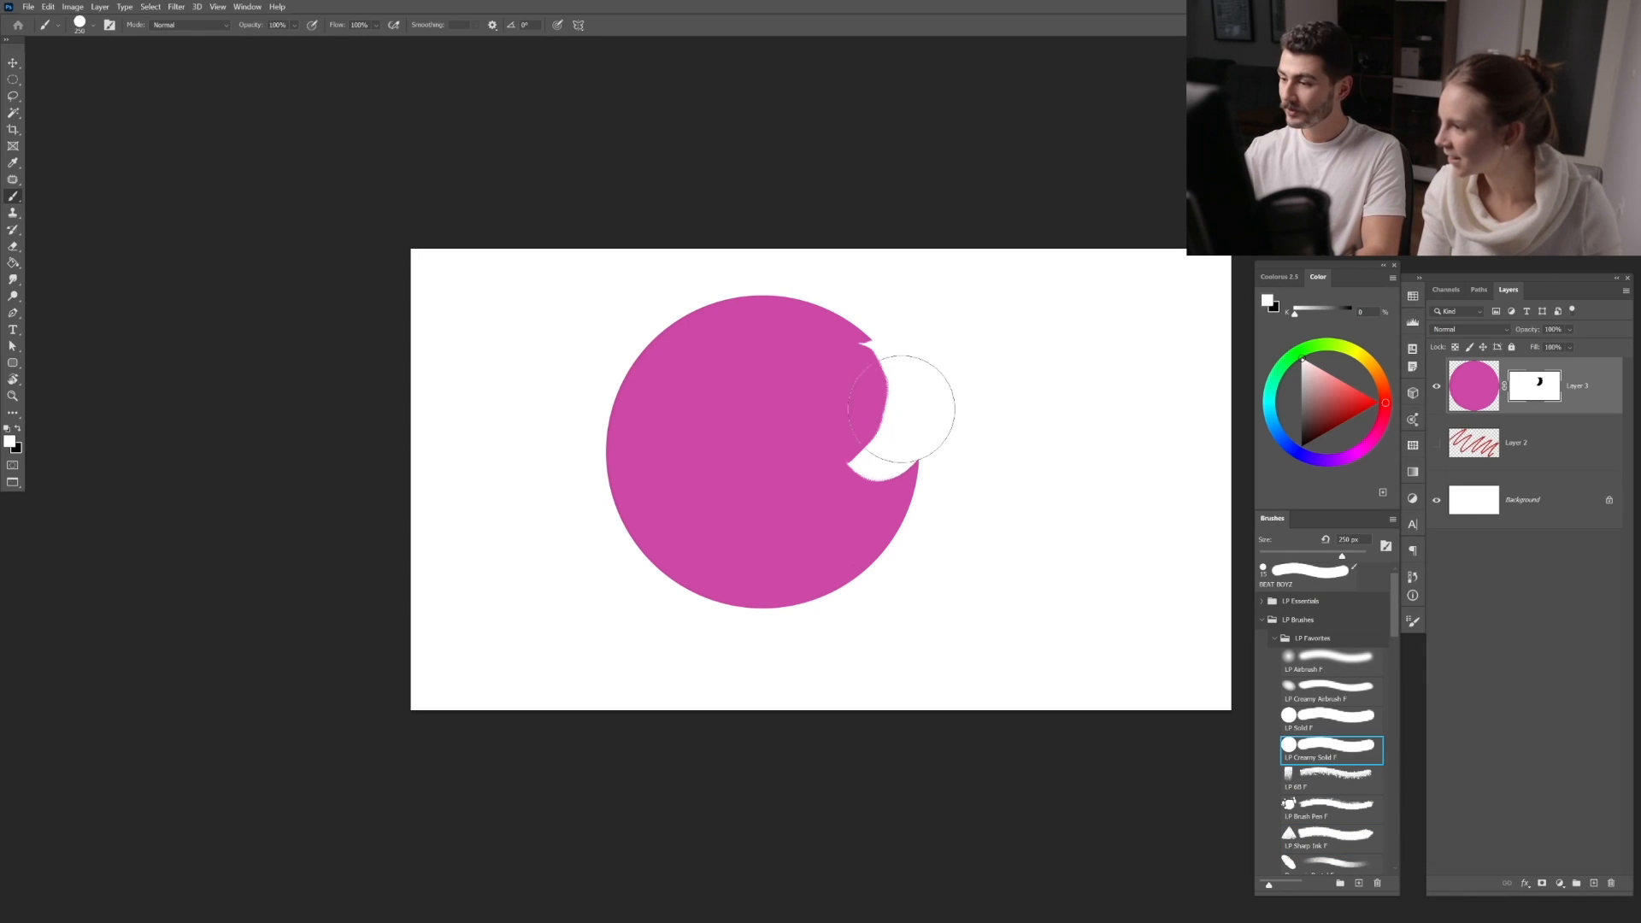
mouse_move(916, 409)
left_mouse_down()
mouse_move(871, 384)
mouse_move(912, 396)
mouse_move(861, 417)
mouse_move(868, 376)
mouse_move(908, 391)
mouse_move(866, 418)
left_mouse_up()
key("x")
key("bracketright")
key("bracketright")
key("bracketright")
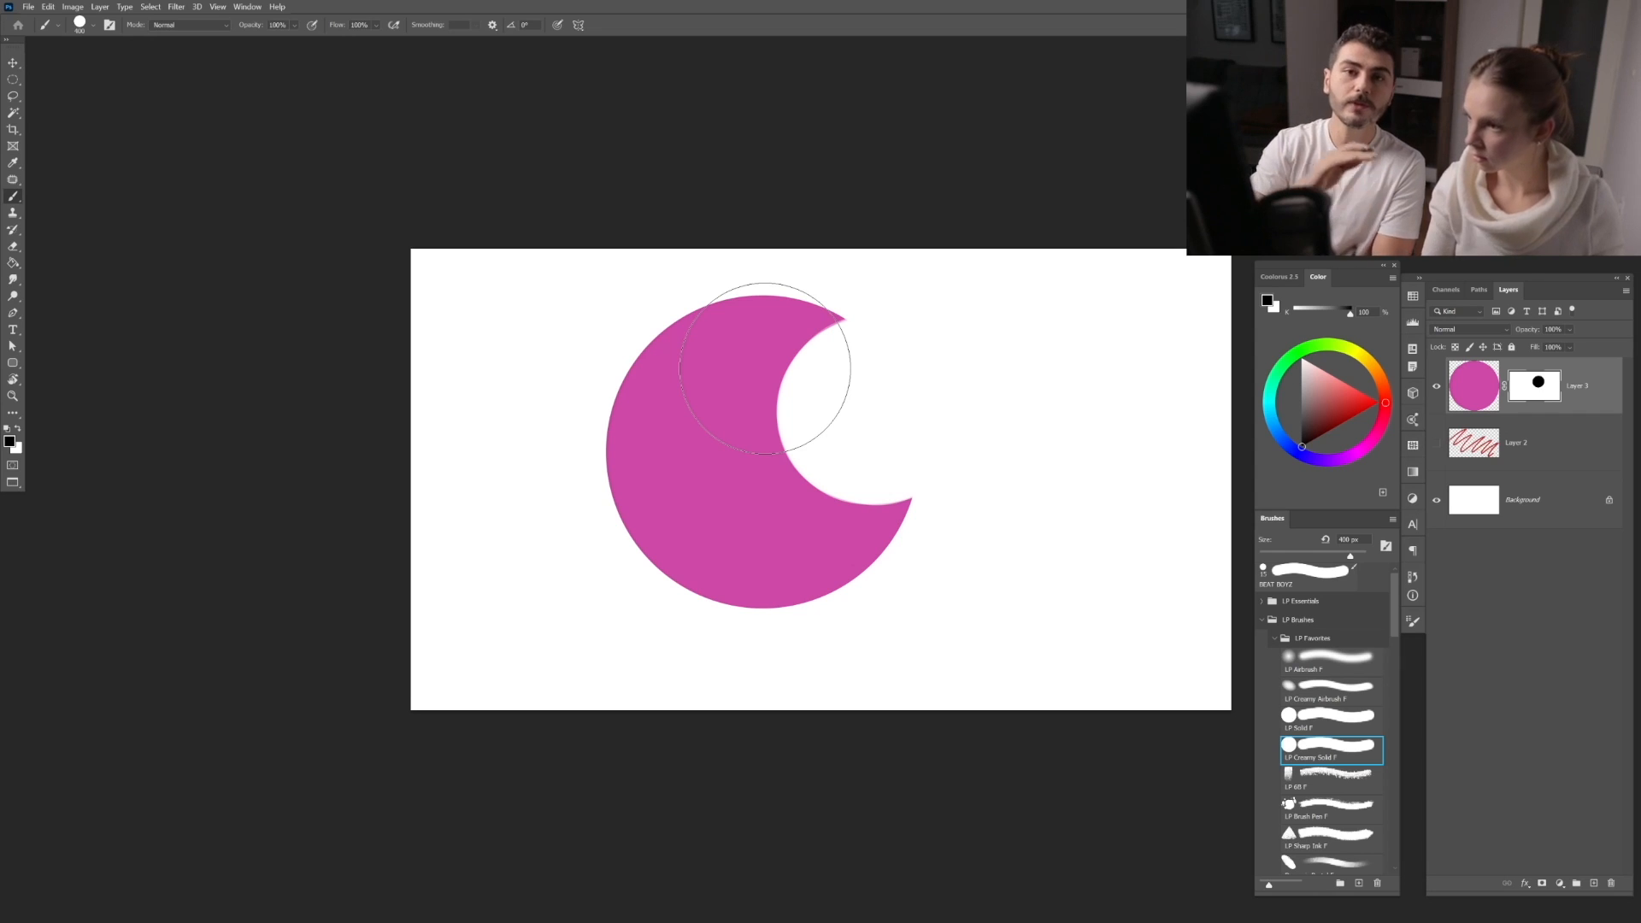
Step: Add a new layer above the crescent and paint a soft-edged black scribble left of it with the LP Creamy Airbrush F brush
right_click(17, 201)
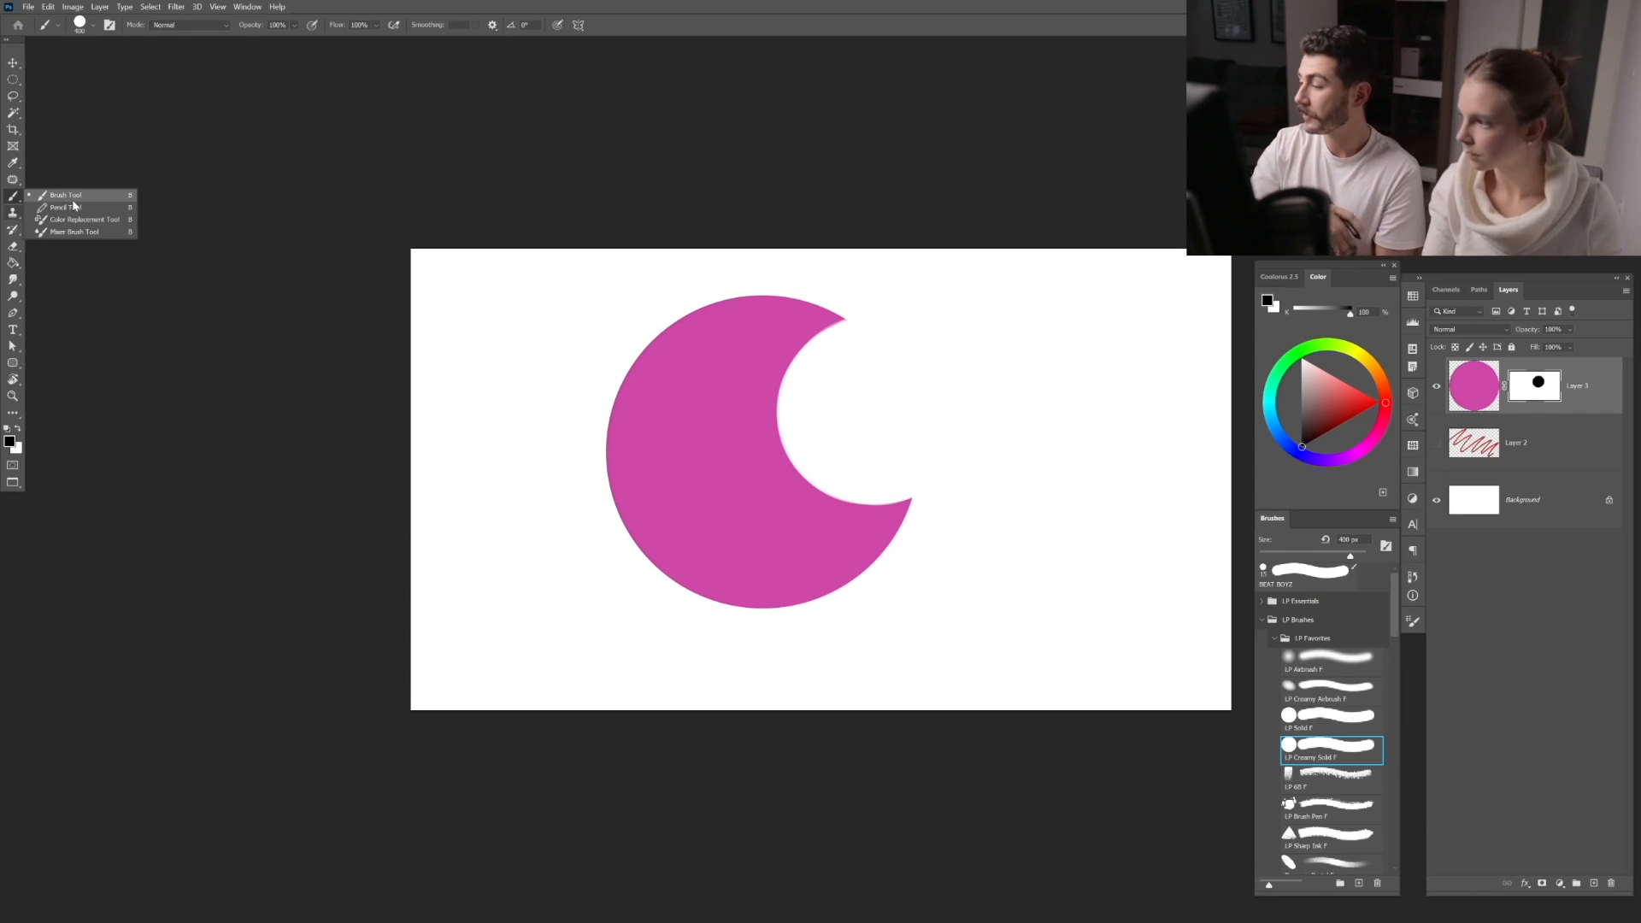
mouse_move(1393, 623)
left_mouse_down()
mouse_move(1394, 666)
mouse_move(1374, 617)
left_mouse_up()
left_click(1329, 684)
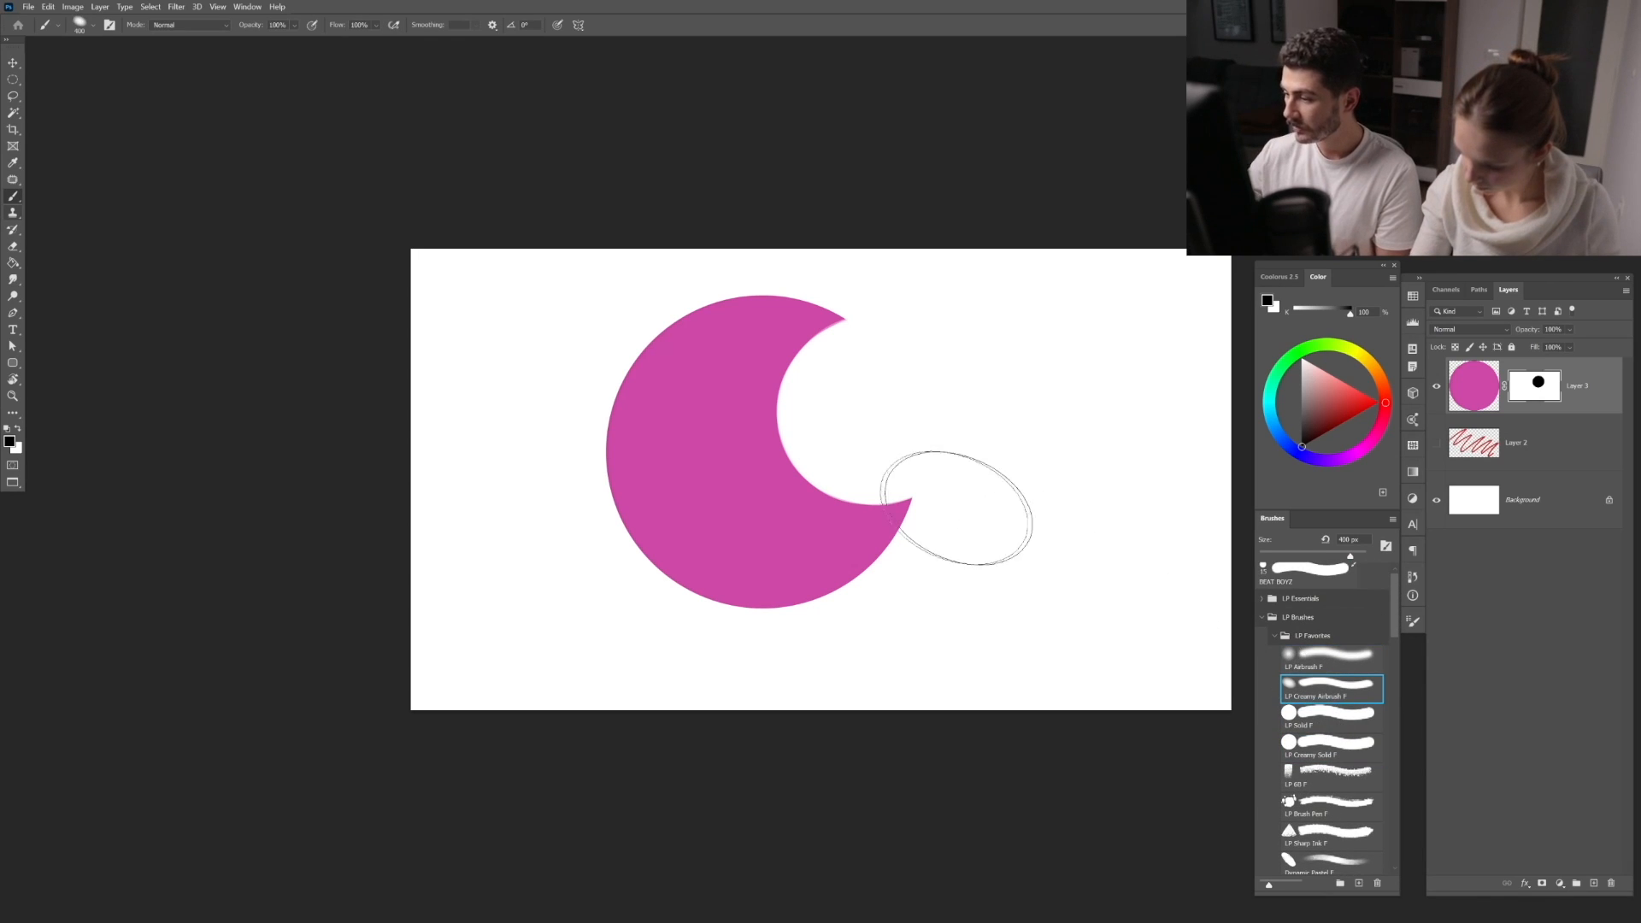
key("ctrl+shift+n")
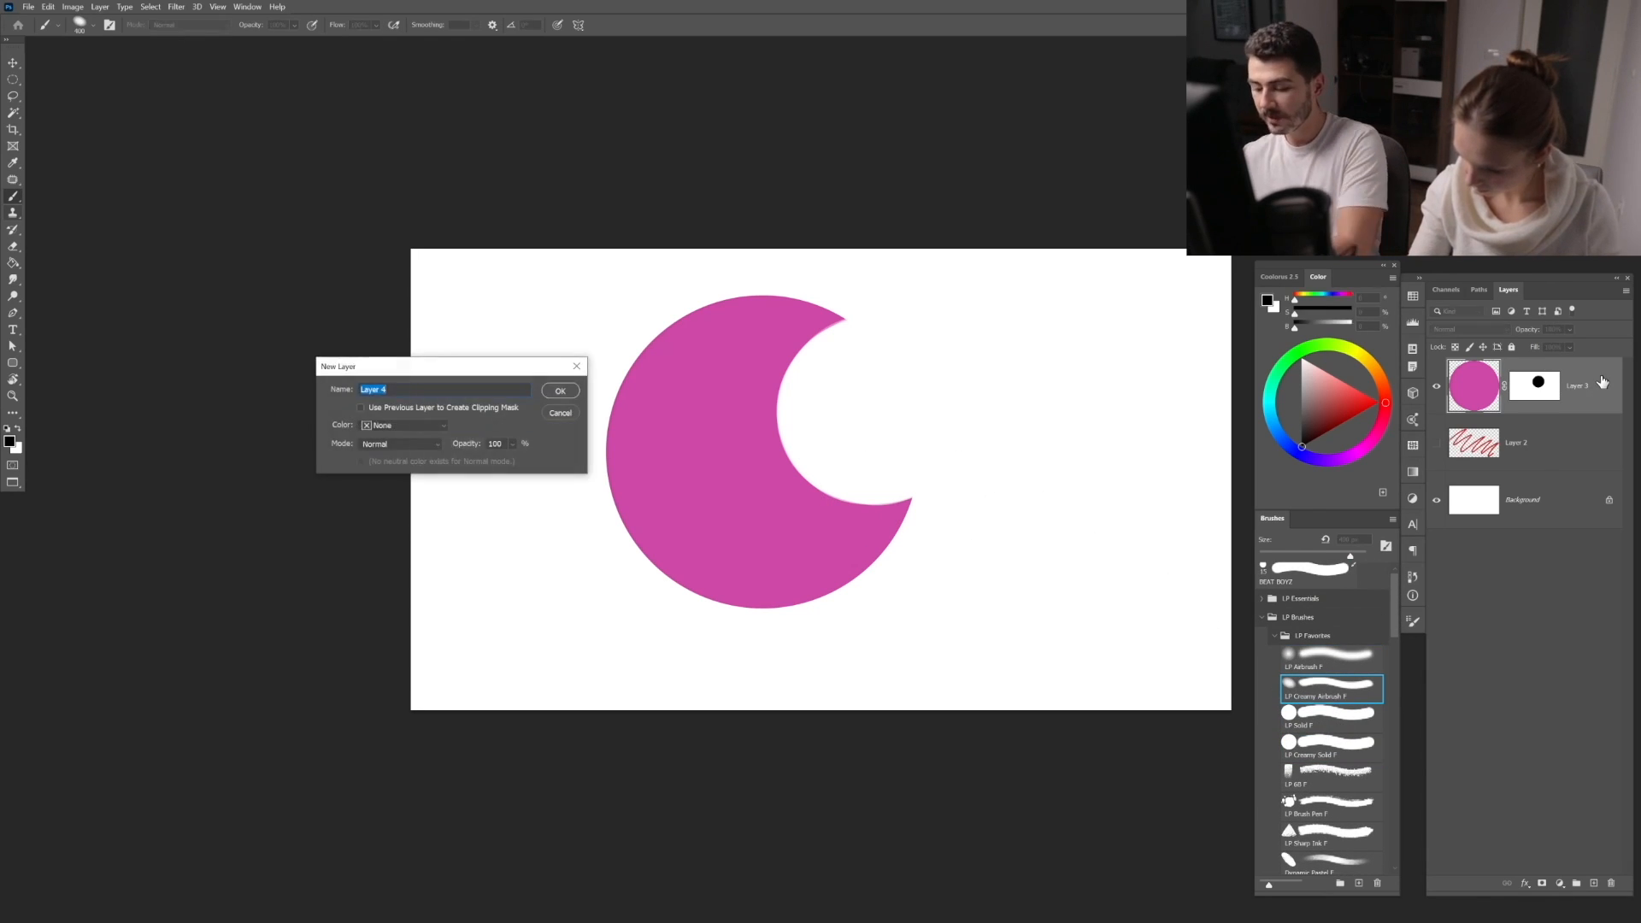
key("Return")
key("bracketleft")
key("bracketleft")
key("bracketleft")
key("bracketleft")
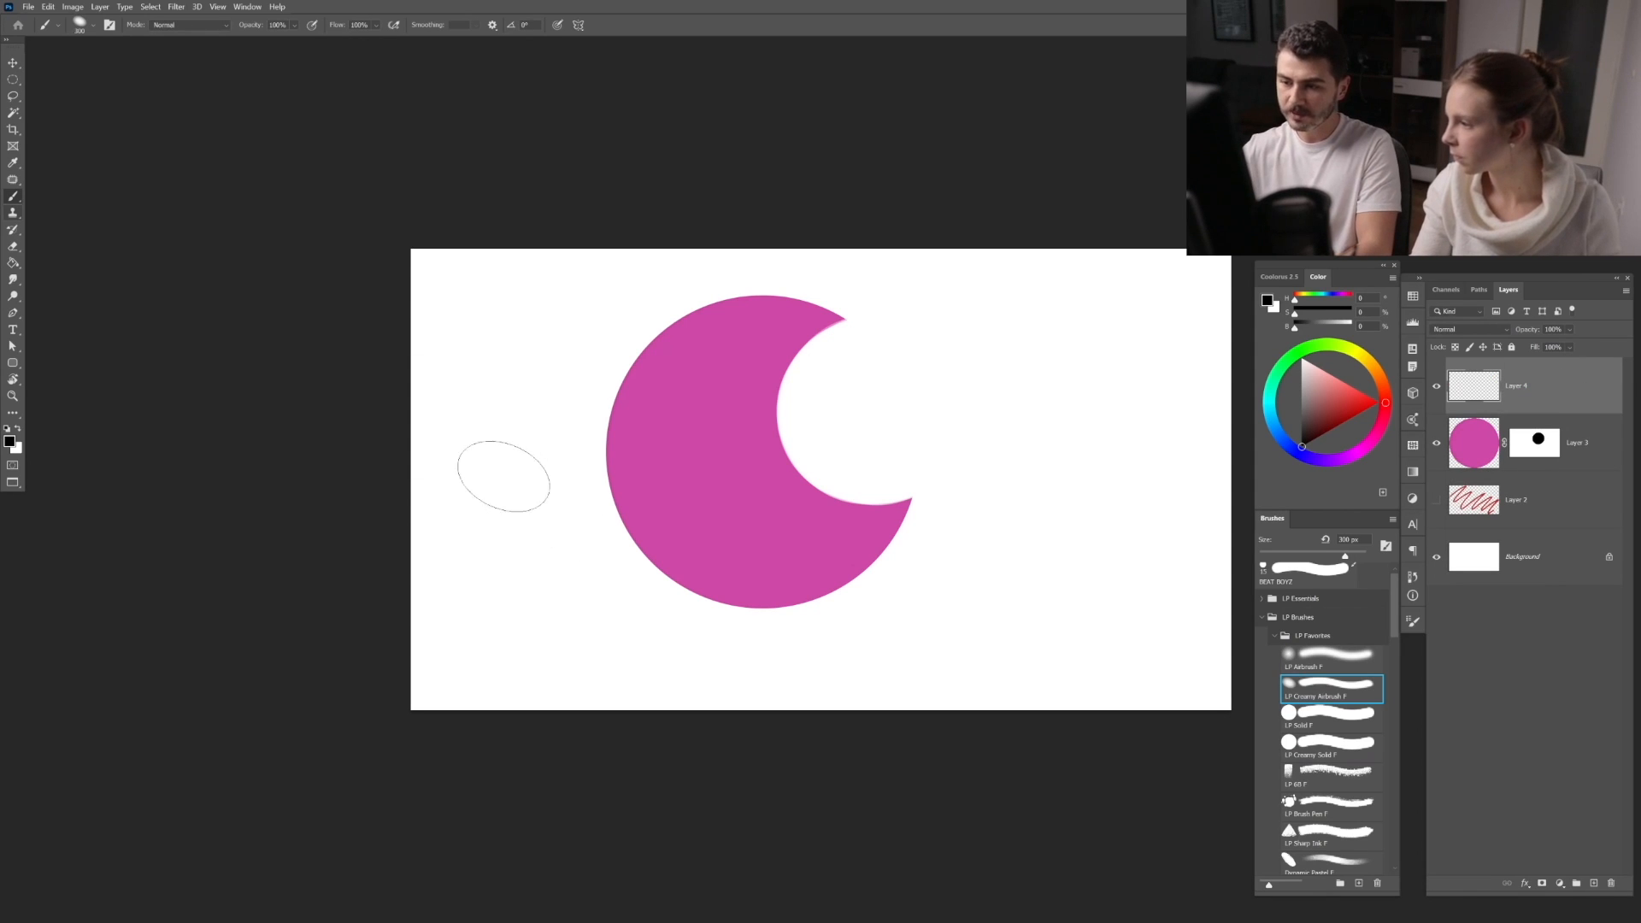
mouse_move(531, 389)
left_mouse_down()
mouse_move(504, 589)
mouse_move(559, 663)
left_mouse_up()
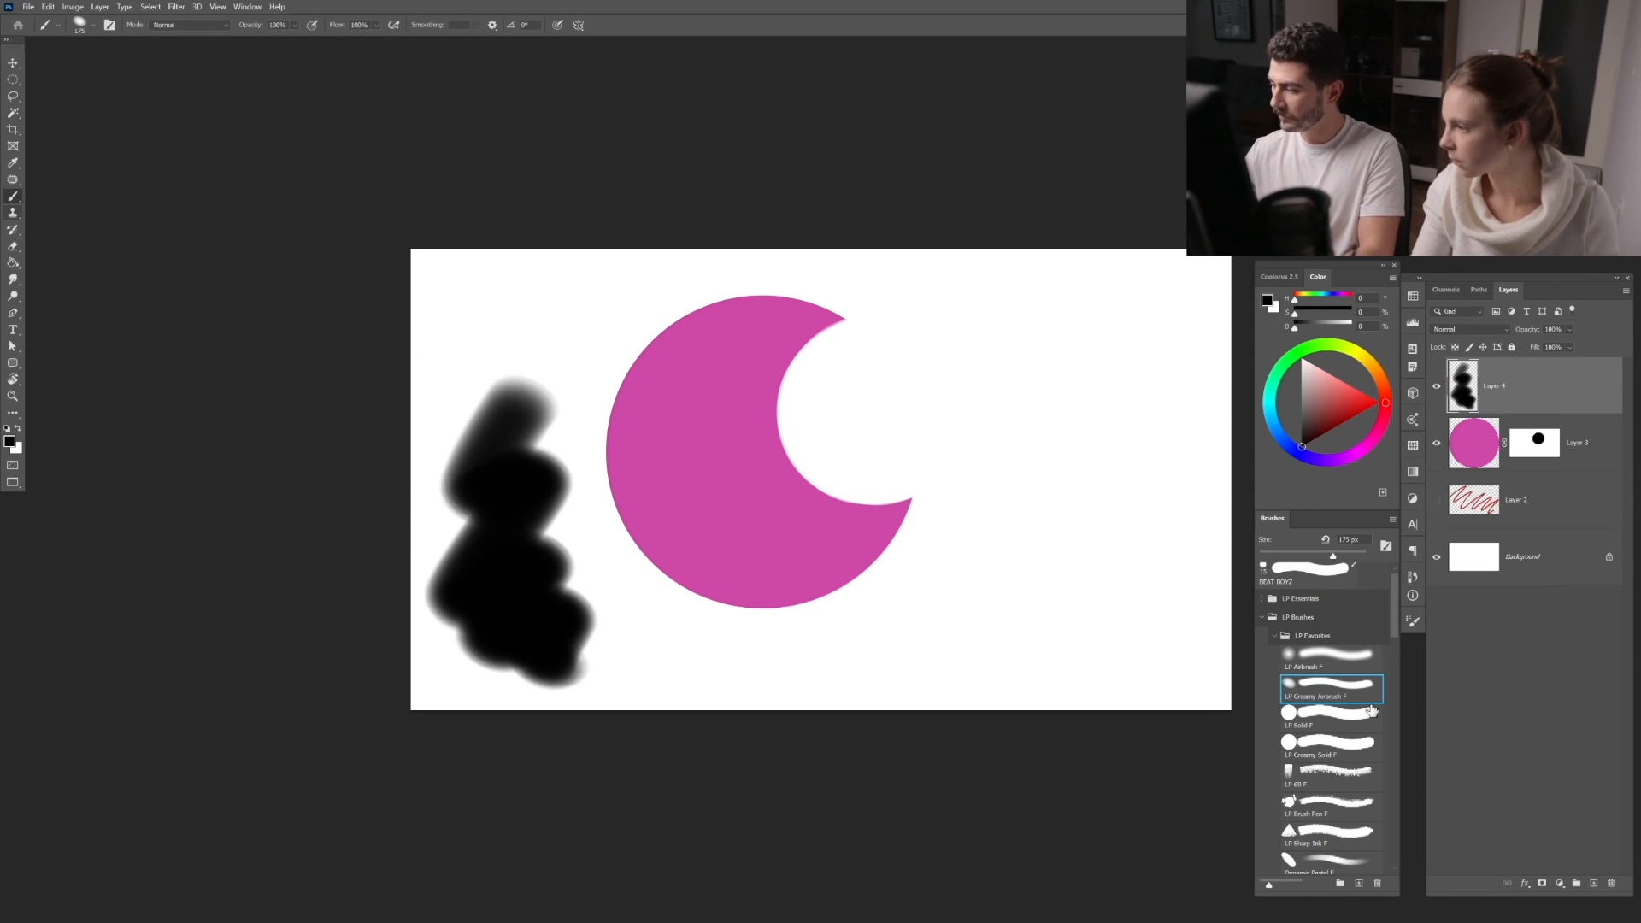
Step: Test a hard round brush and the LP Brush Pen F brush with black blobs and strokes around the crescent
key("period")
mouse_move(1006, 523)
left_mouse_down()
mouse_move(1033, 593)
mouse_move(1120, 603)
left_mouse_up()
left_click(1332, 811)
left_click_drag(981, 370, 1044, 461)
key("ctrl+z")
key("bracketleft")
left_click_drag(957, 359, 1180, 510)
left_click_drag(782, 681, 961, 660)
left_click_drag(569, 517, 662, 628)
key("ctrl+z")
left_click_drag(528, 389, 549, 421)
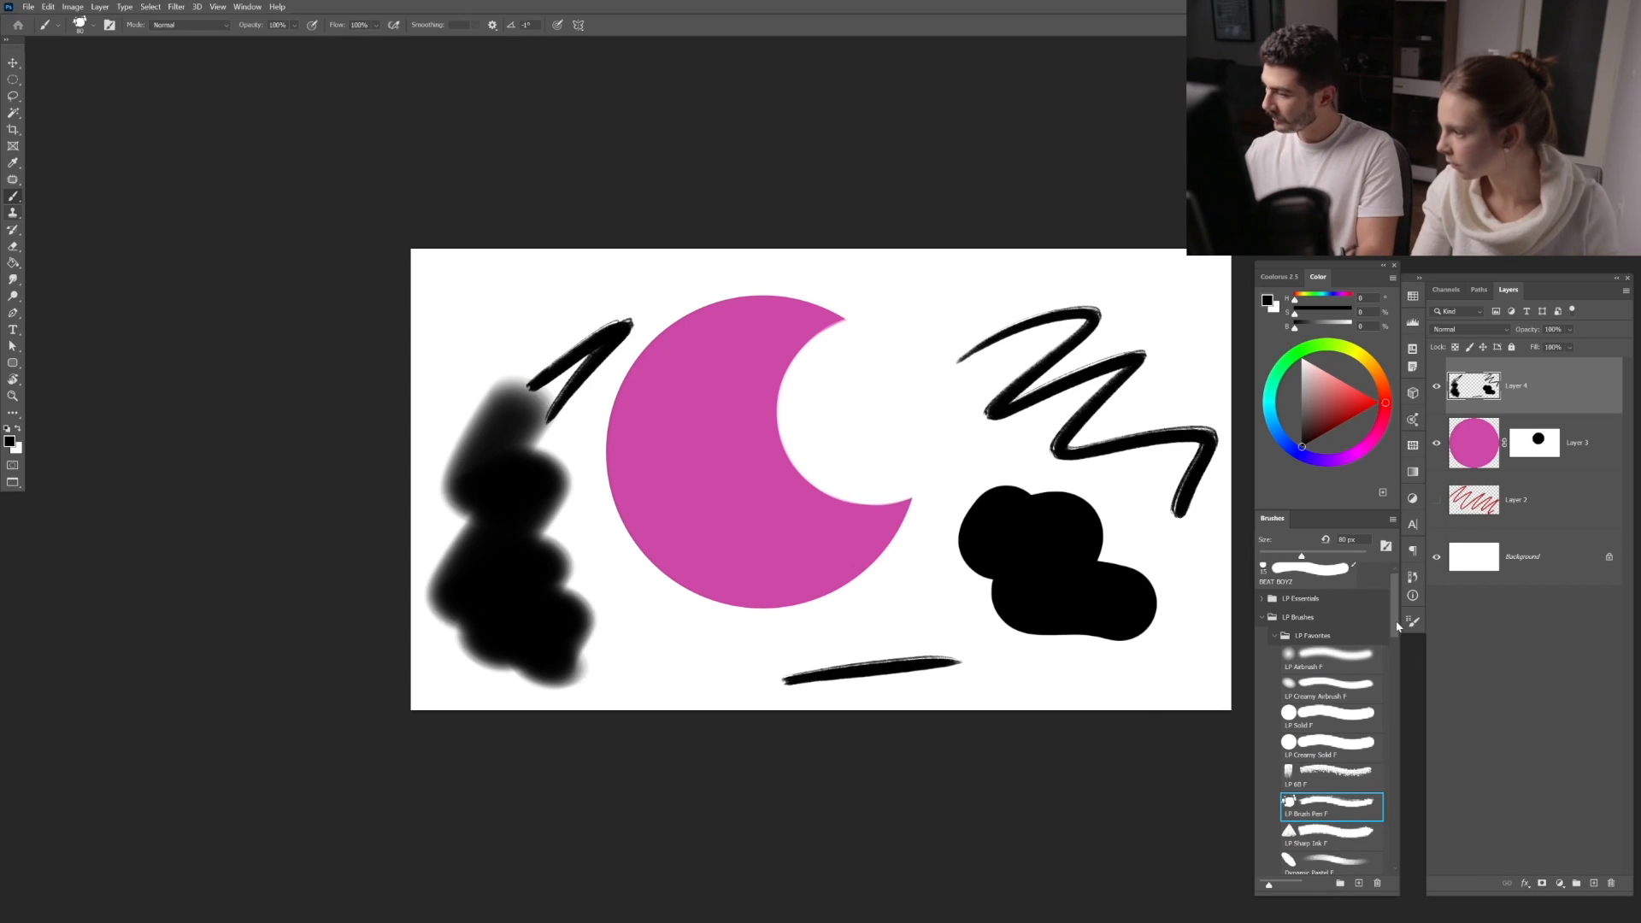
Step: Spray a grainy black patch above the crescent's upper left edge with the LP Noisy Small F brush at 300 px
scroll(1333, 684, "down", 5)
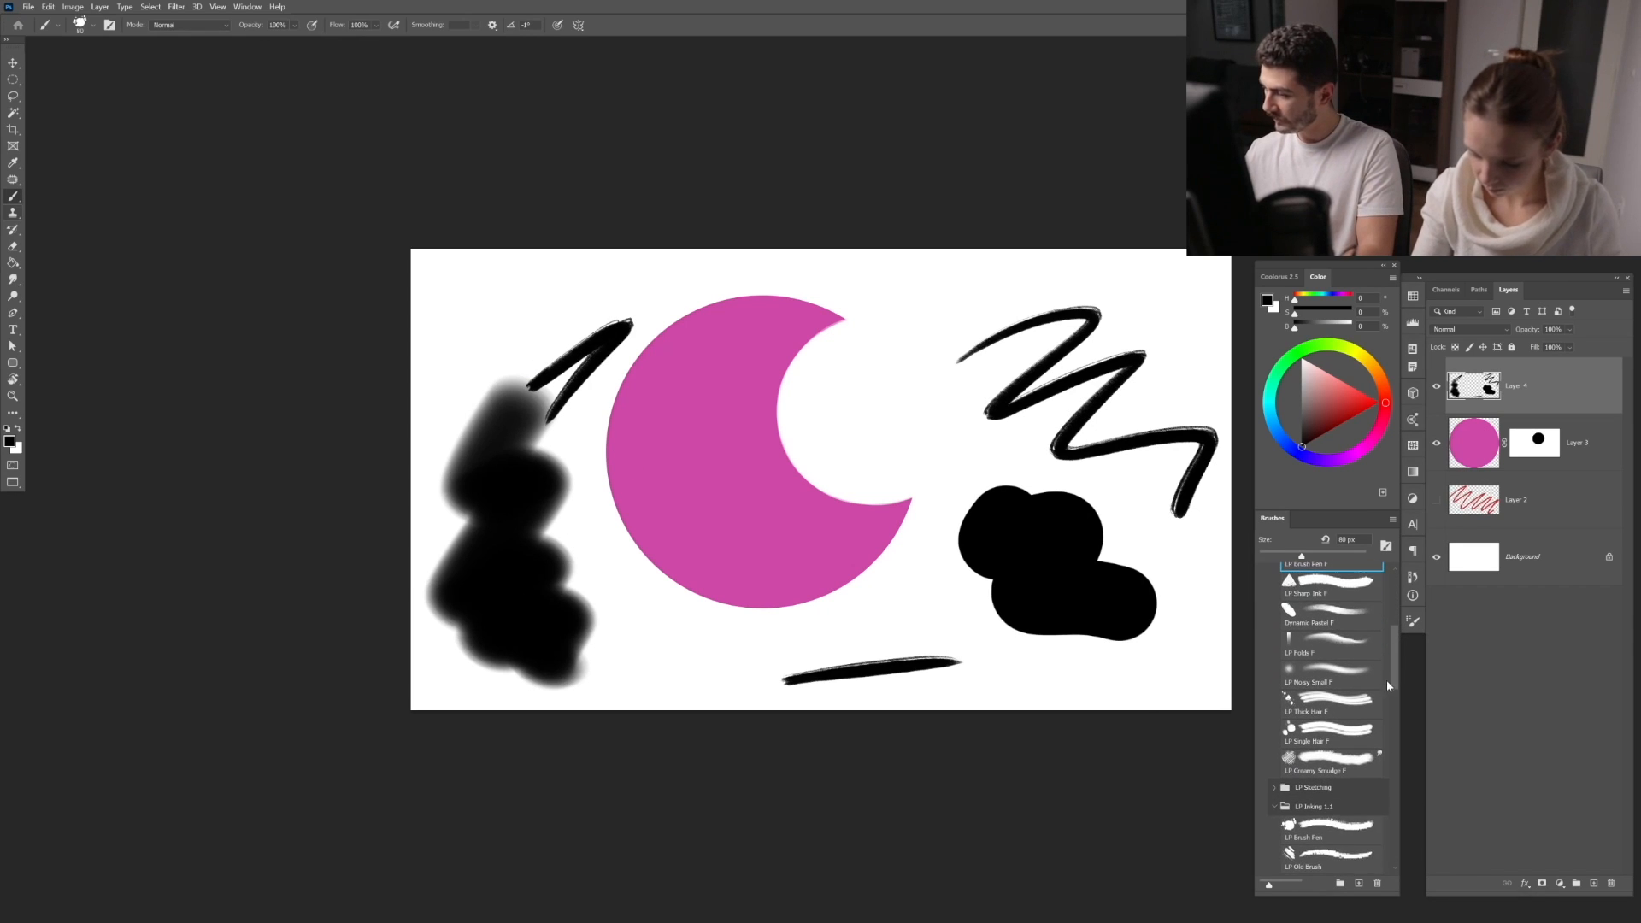
left_click(1342, 681)
key("]")
key("]")
key("]")
mouse_move(575, 377)
left_mouse_down()
mouse_move(626, 326)
mouse_move(694, 344)
left_mouse_up()
key("ctrl+z")
key("]")
key("]")
key("]")
key("]")
key("]")
key("]")
key("]")
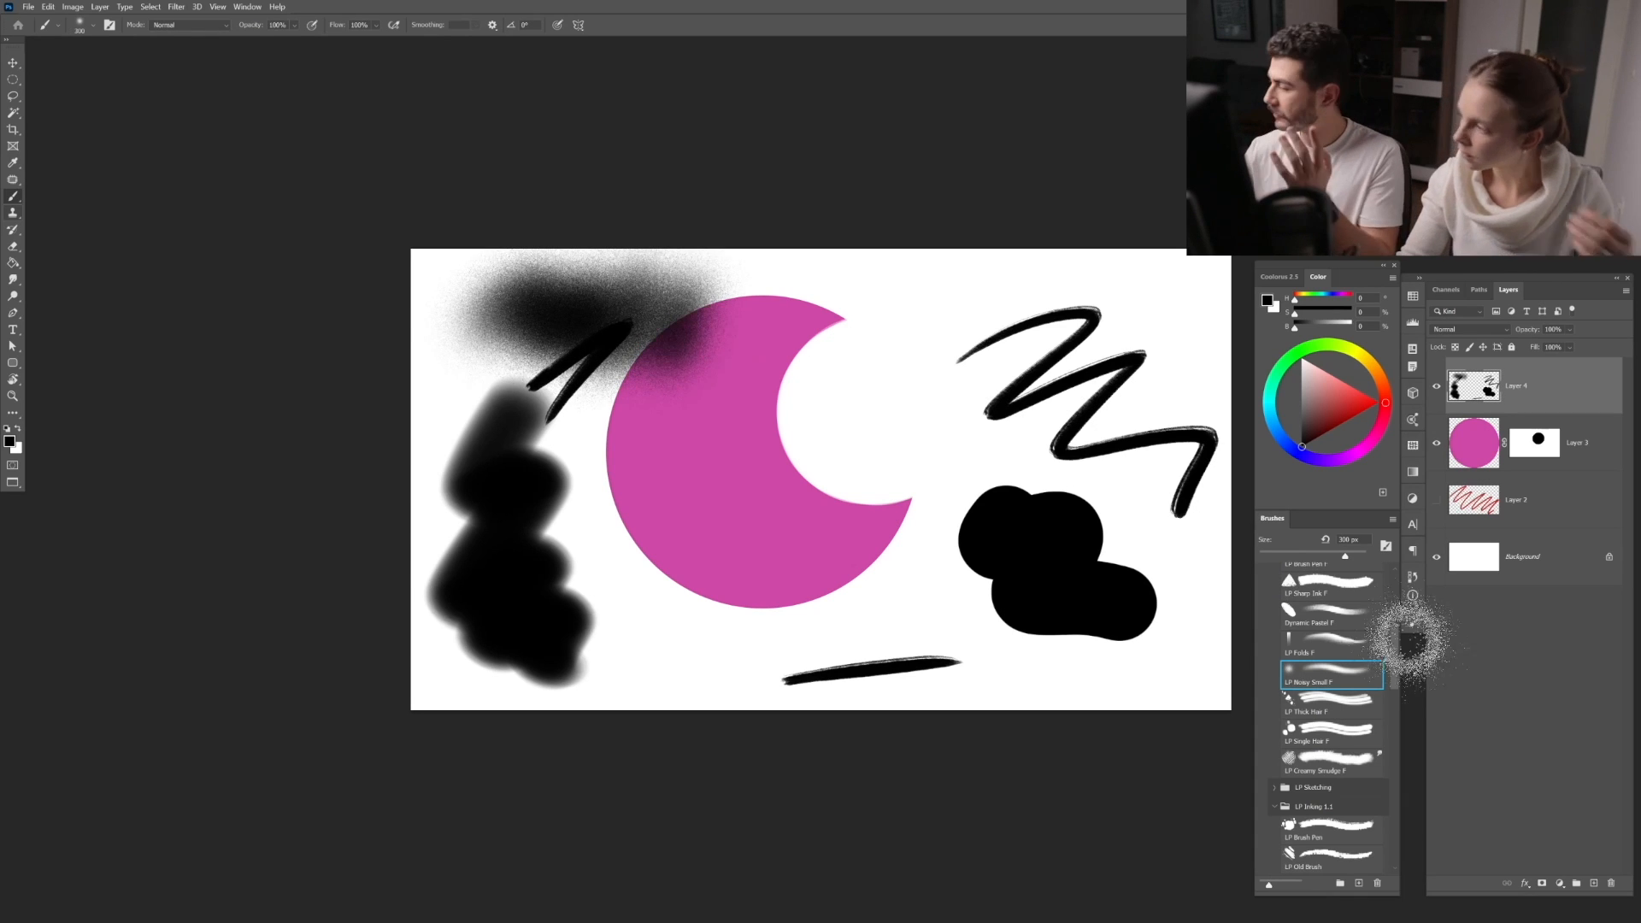
Step: Delete Layer 4 with the brush tests and switch to the LP Creamy Solid F brush
scroll(1392, 608, "up", 8)
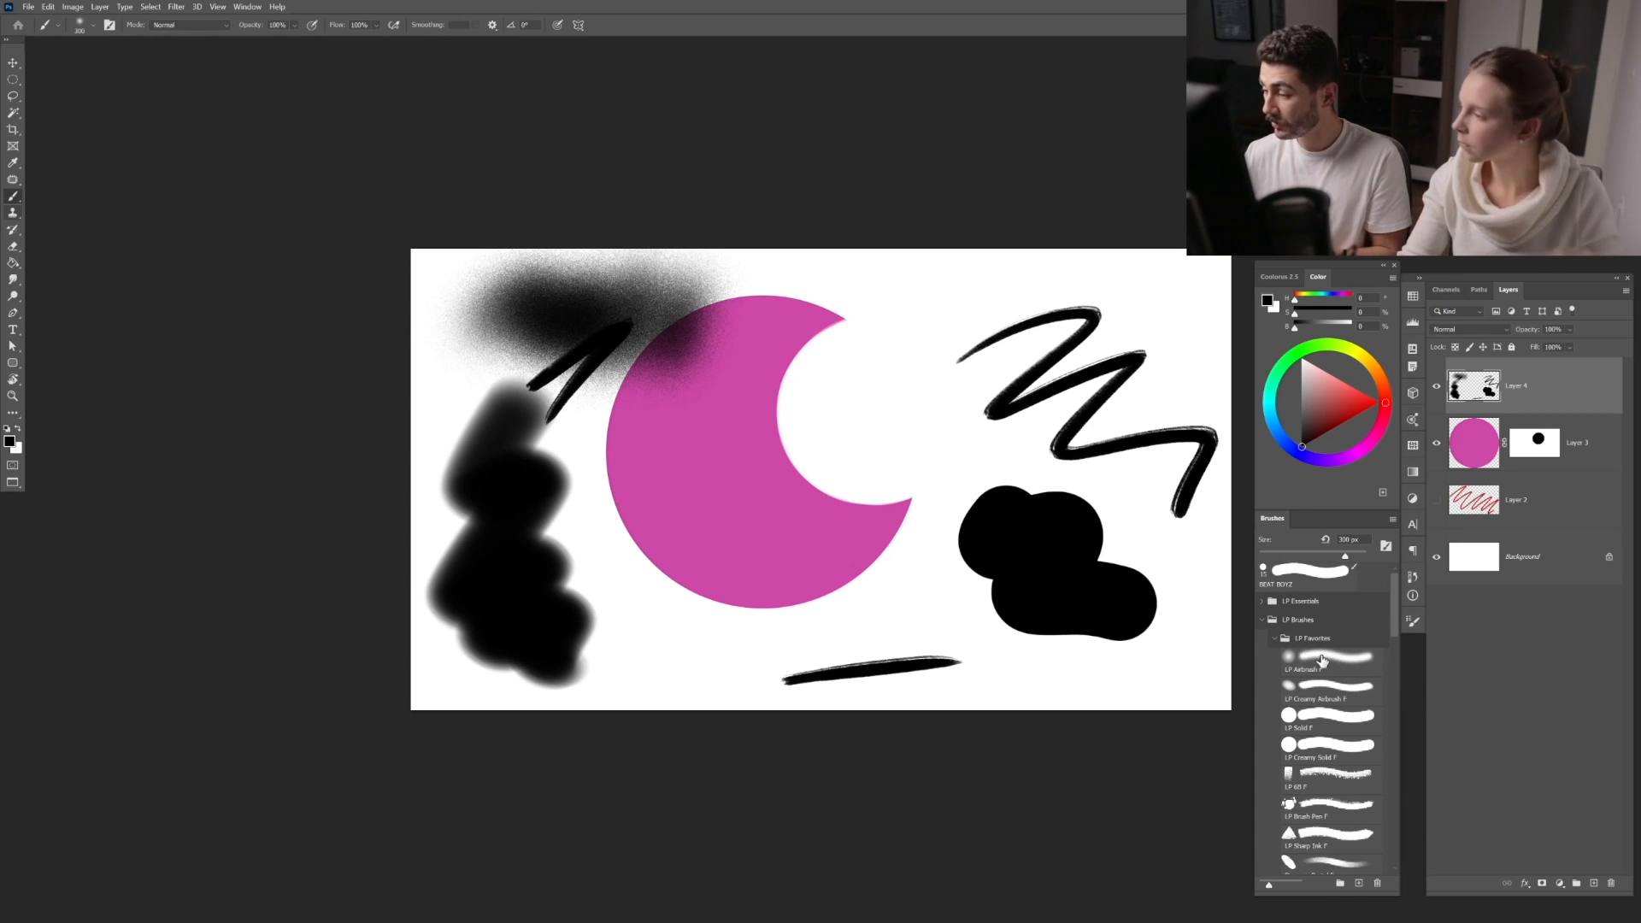
left_click_drag(1535, 396, 1610, 883)
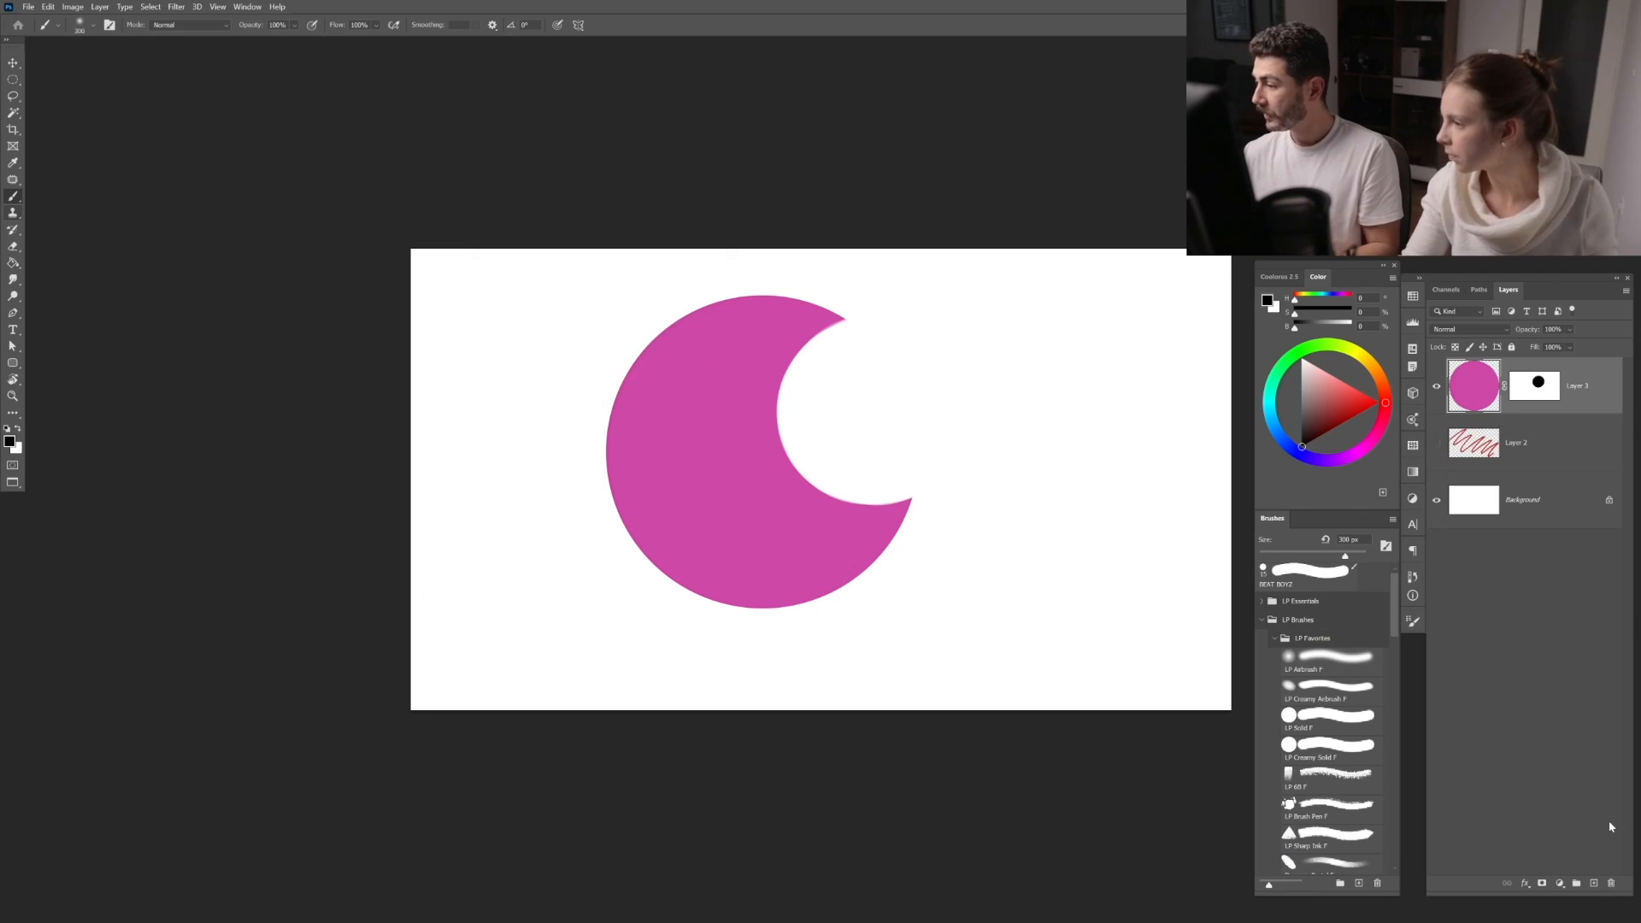
left_click(1329, 745)
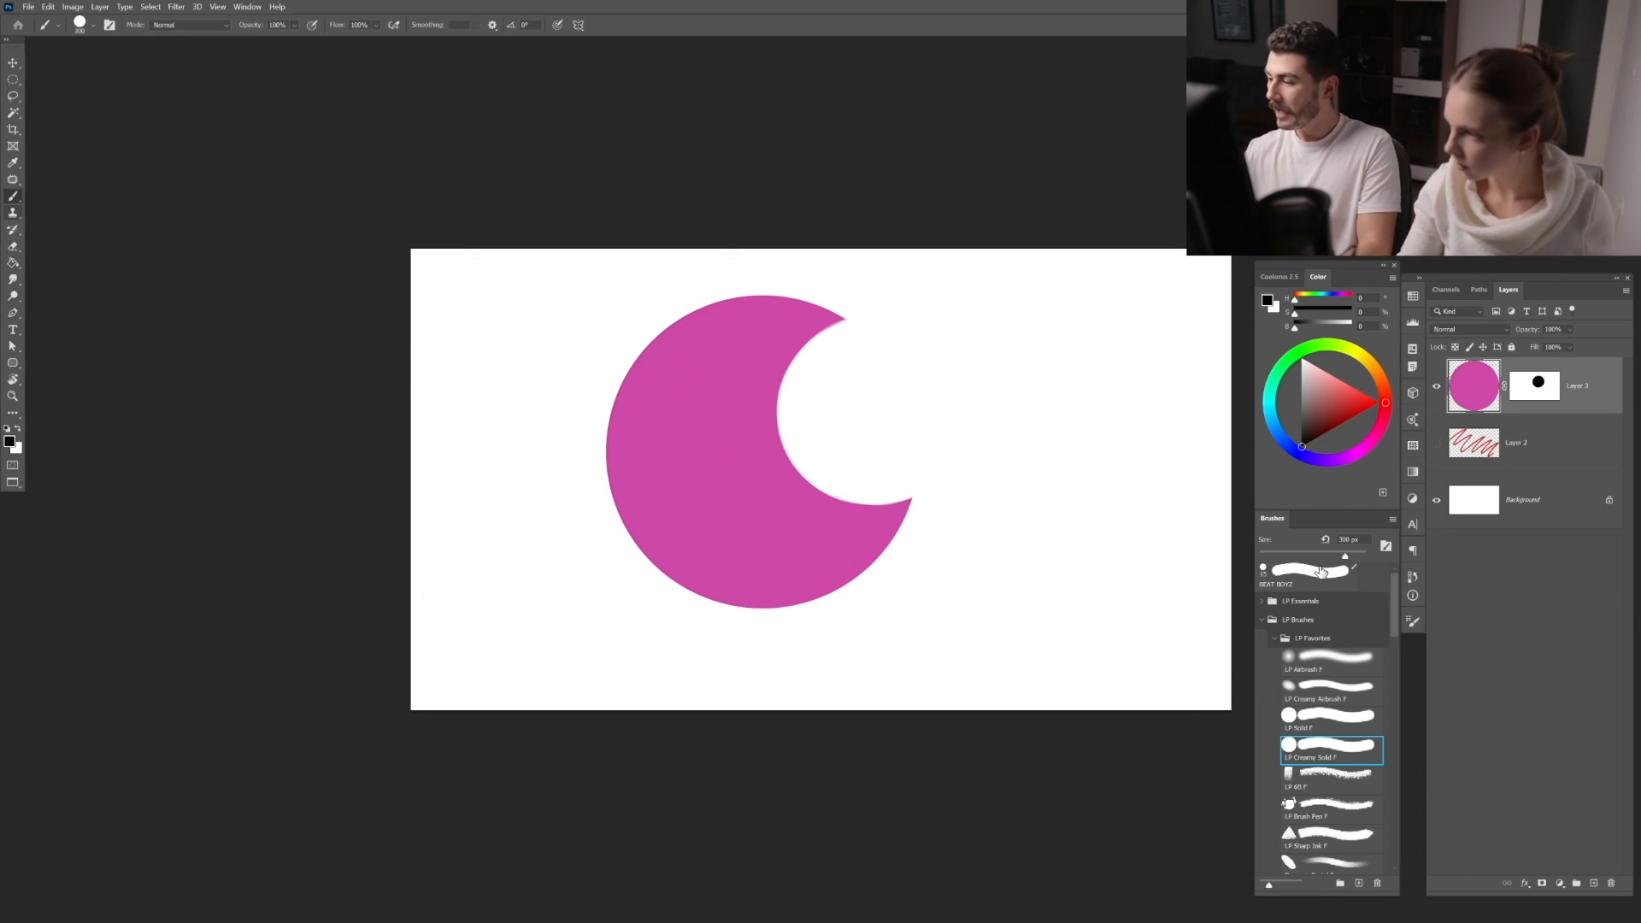
Step: Reduce the brush size to about 64 px and target Layer 3's image instead of its mask
mouse_move(1329, 555)
left_mouse_down()
mouse_move(1283, 556)
mouse_move(1330, 555)
left_mouse_up()
right_click(955, 430)
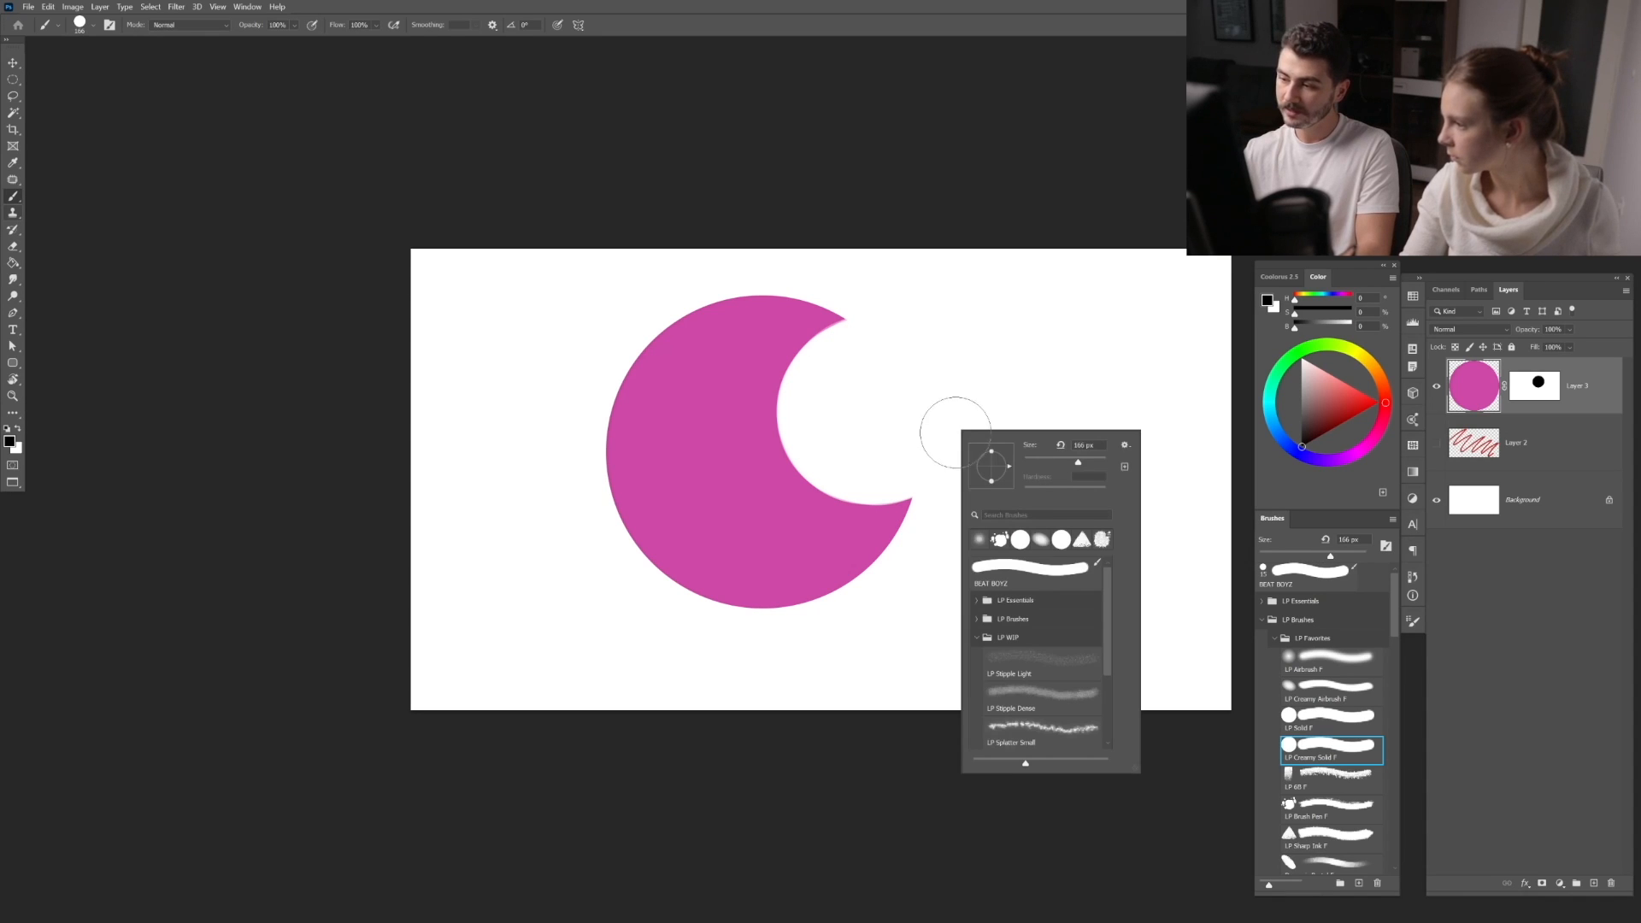
left_click_drag(1052, 460, 1049, 460)
left_click(1458, 379)
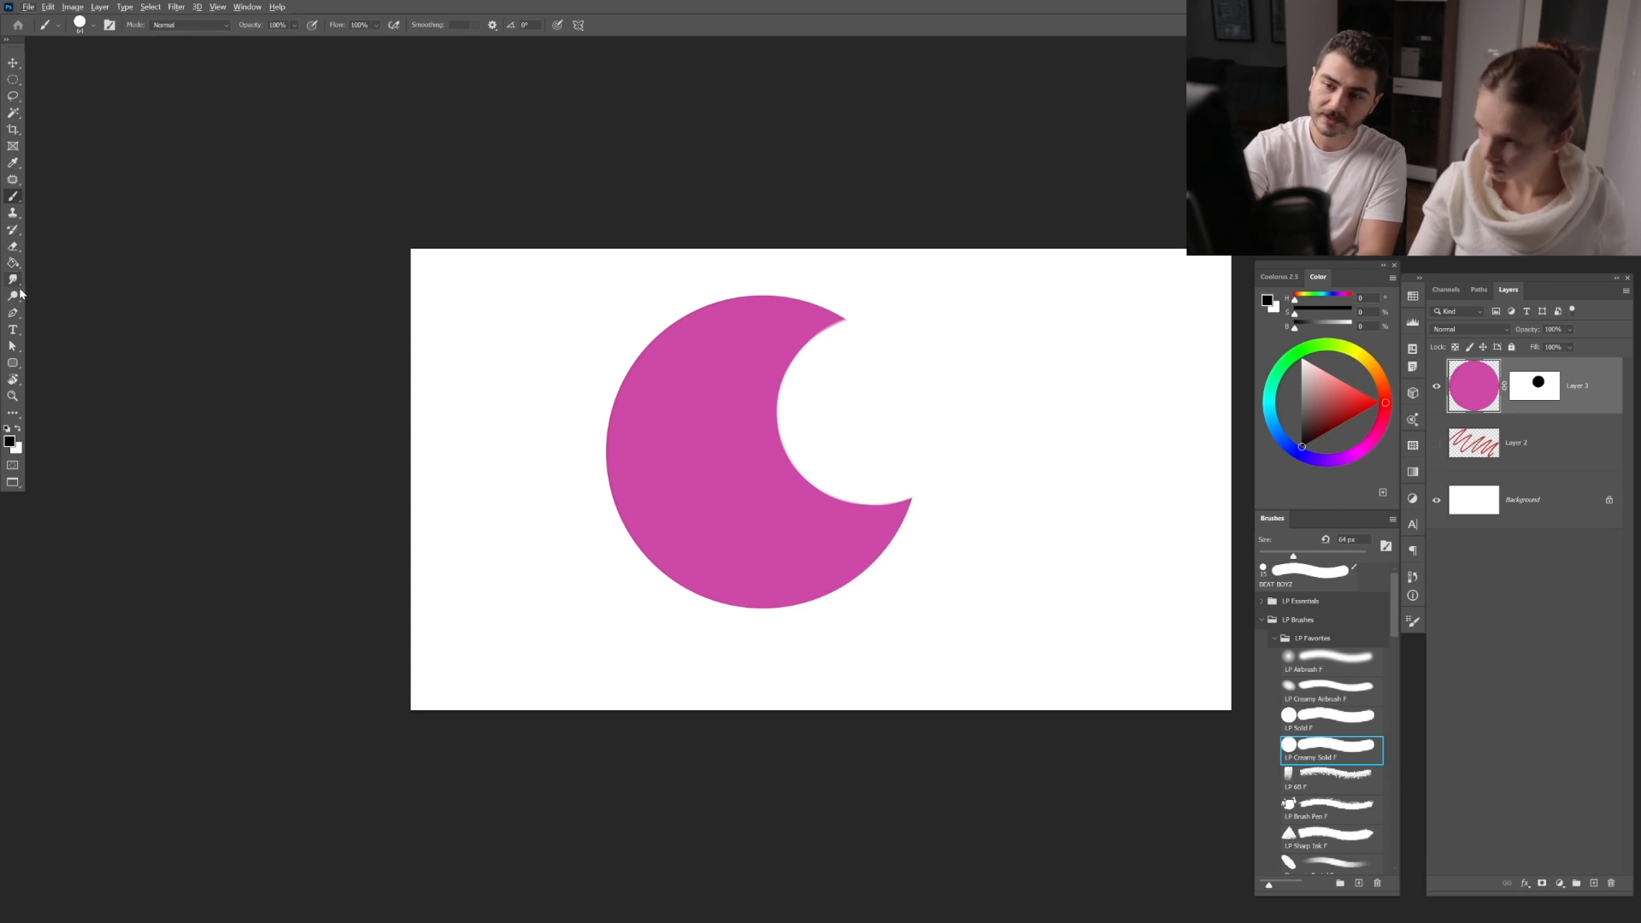
Step: Sample the crescent's magenta-pink as the foreground color with the Eyedropper tool
key("i")
left_click_drag(711, 432, 910, 394)
left_click(684, 380)
left_click(600, 376)
left_click(763, 397)
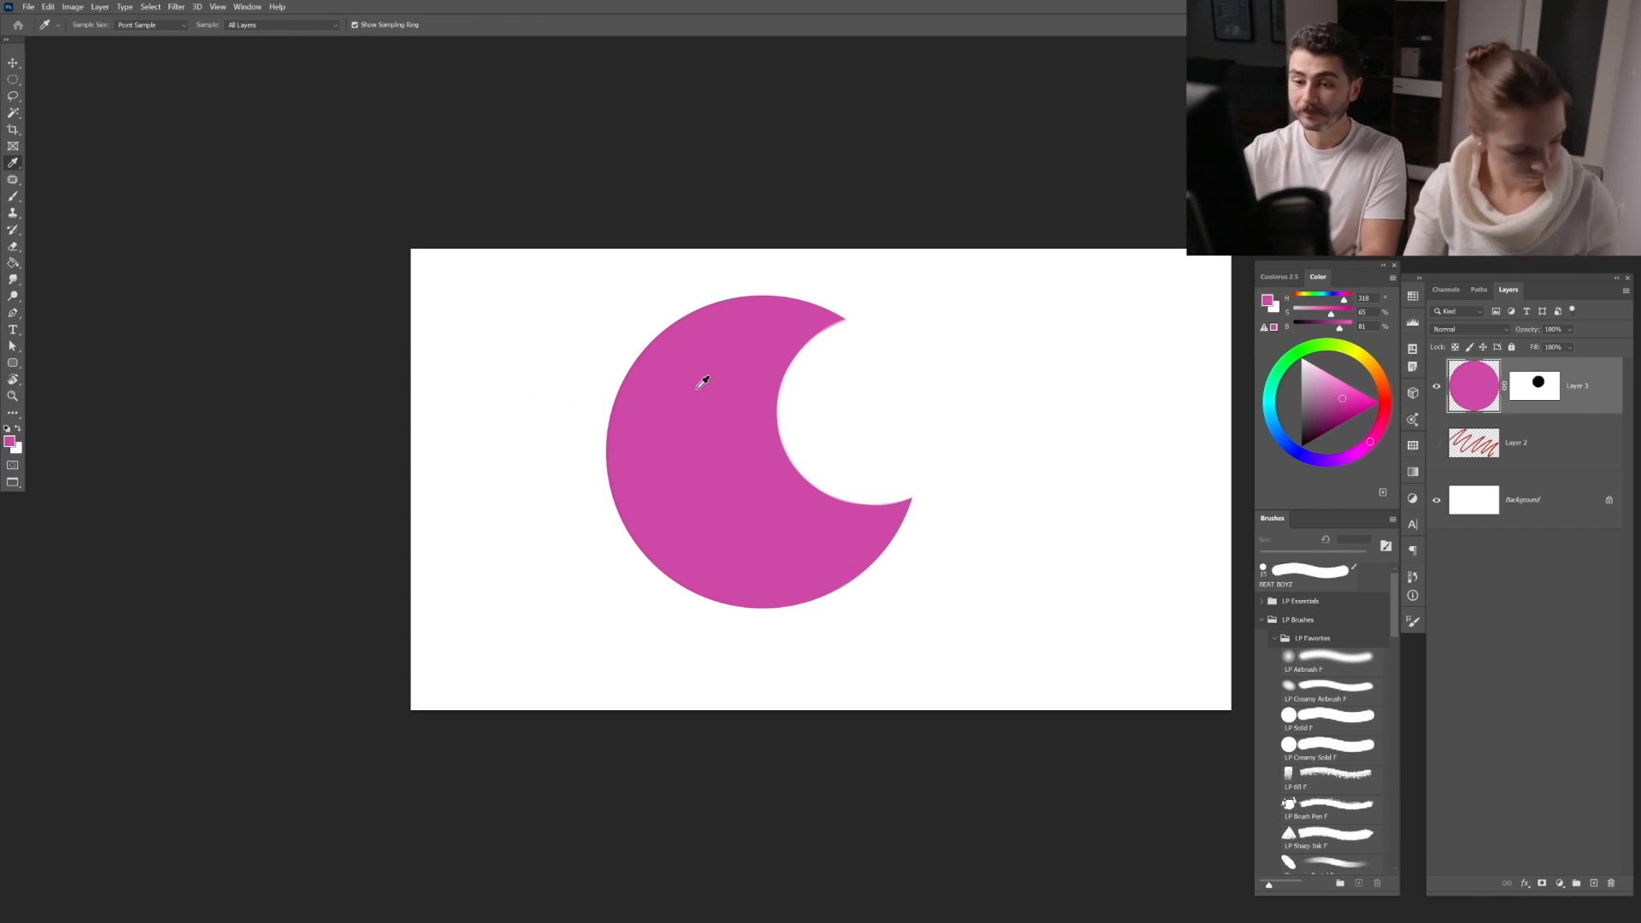
Step: Return to the Brush tool and sample the crescent's pink again using its temporary color picker
key("b")
key("alt")
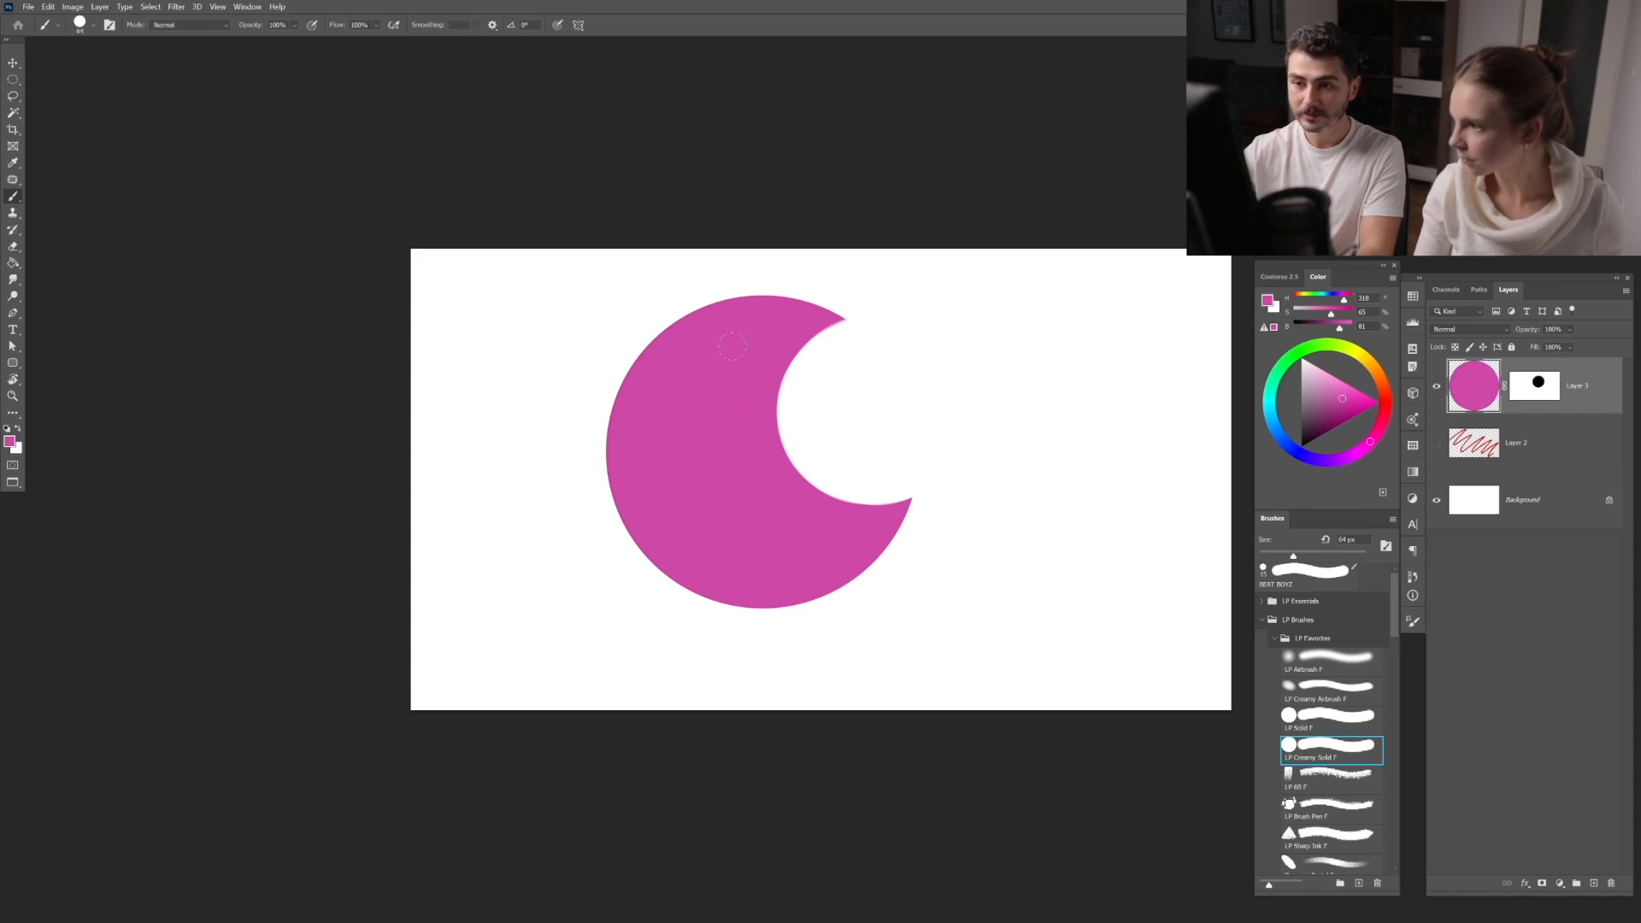
left_click(706, 410, "alt")
left_click(709, 407, "alt")
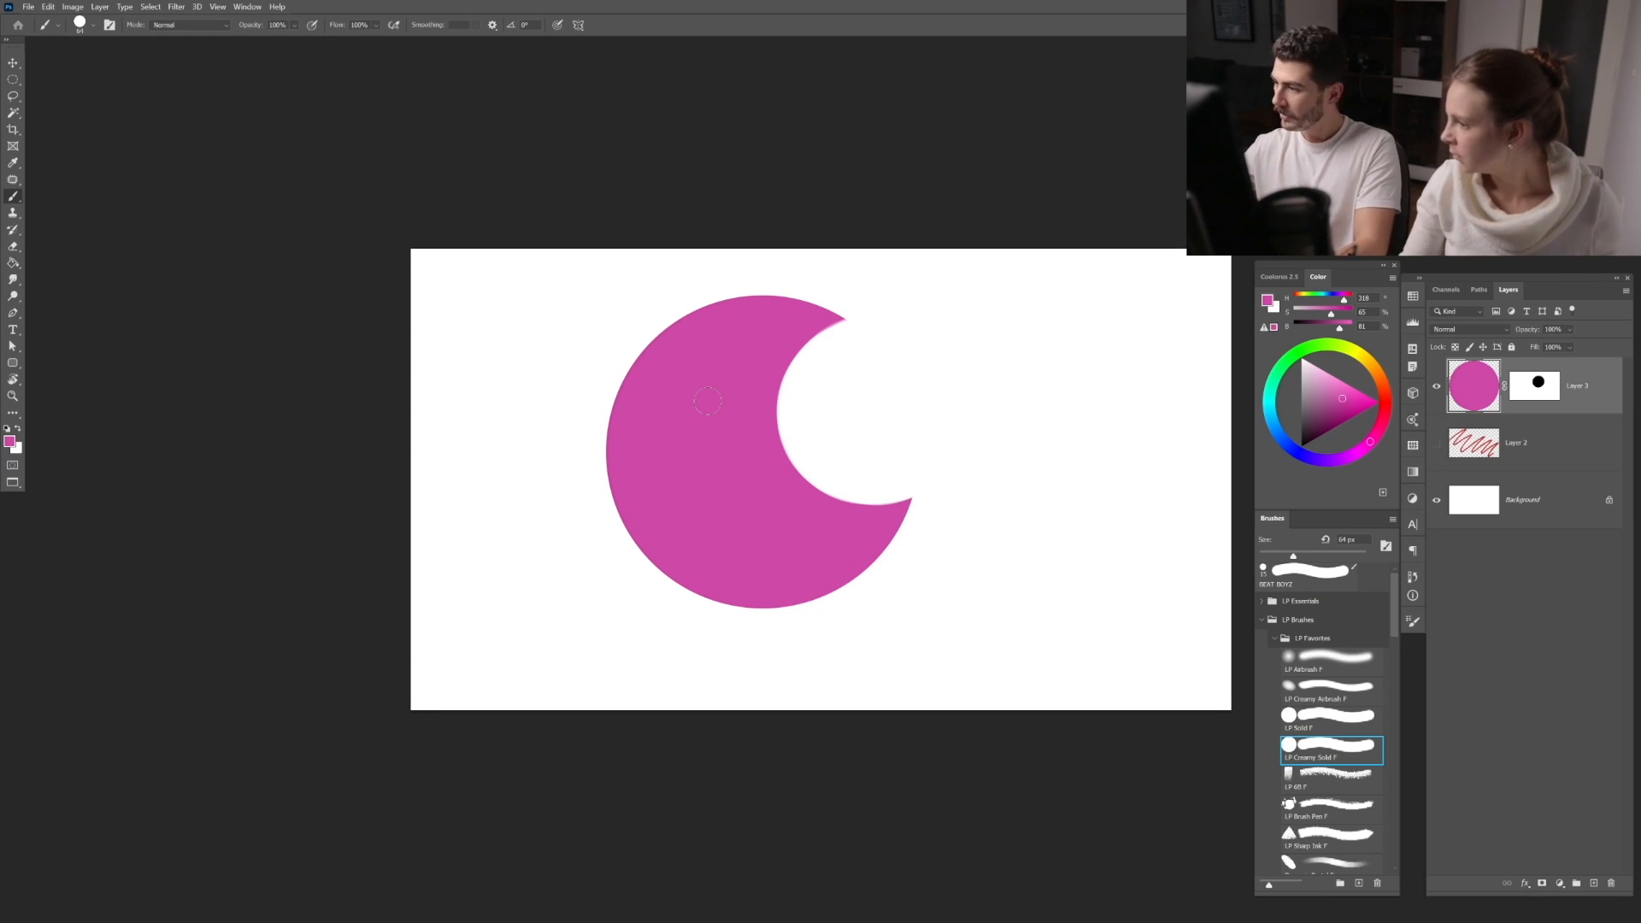
Step: Choose a darker purple foreground color and set up the LP Airbrush F brush at a much larger size
left_click_drag(1344, 400, 1341, 407)
left_click(1369, 446)
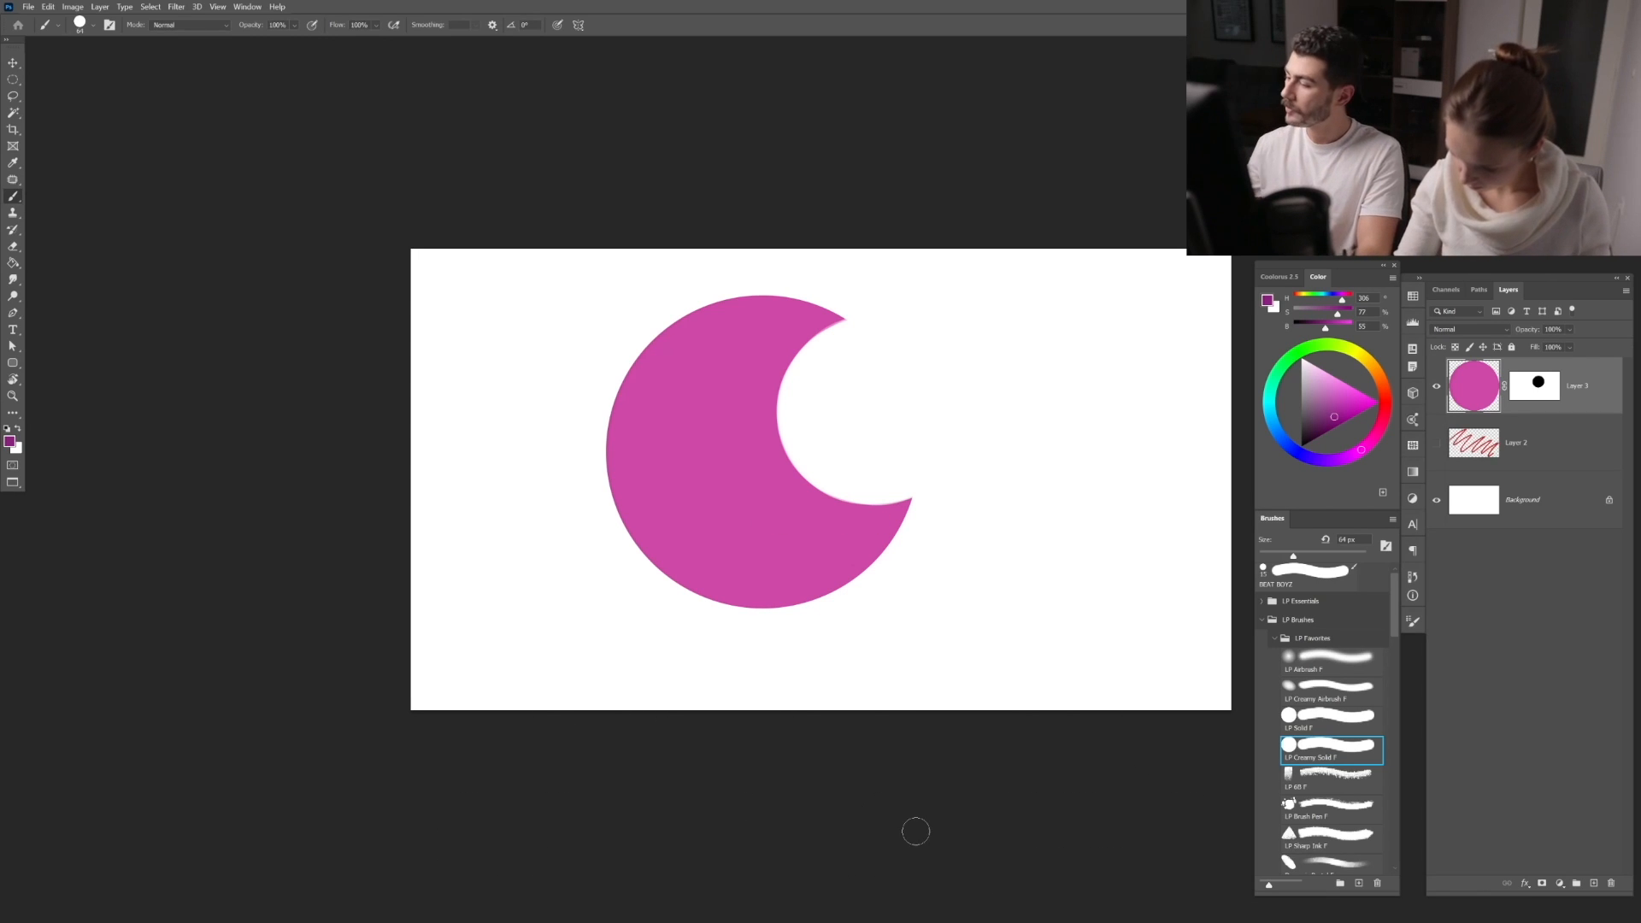
left_click(1333, 672)
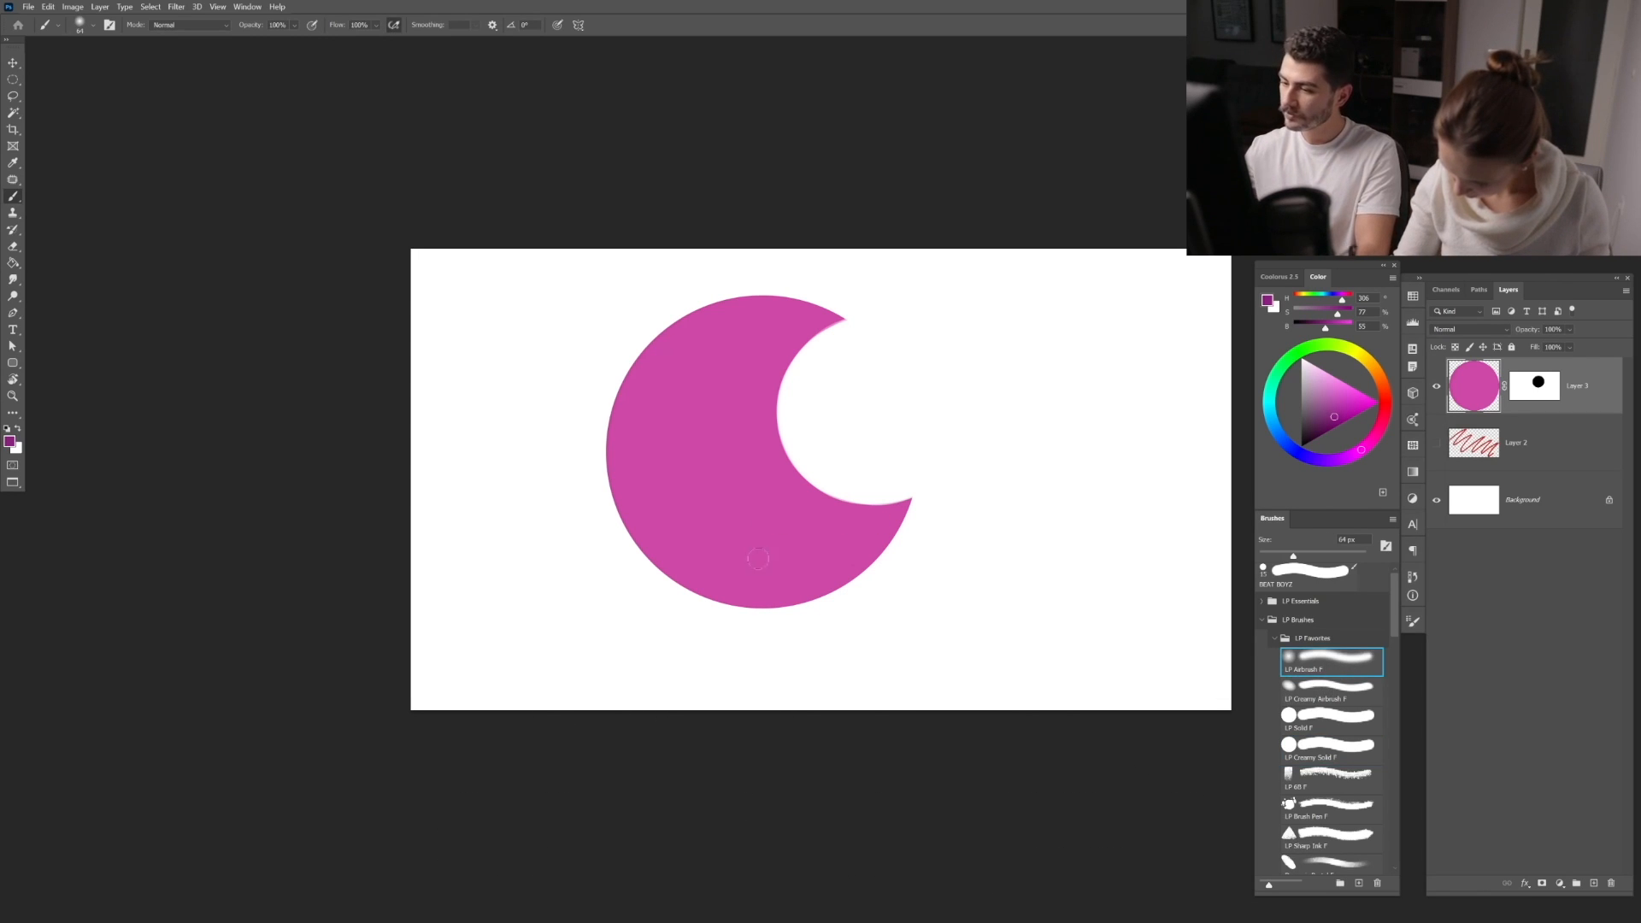
left_click_drag(1306, 560, 1351, 557)
Step: Try shading the lower part of the crescent with soft dark purple airbrush strokes on Layer 3 and undo them
mouse_move(677, 533)
left_mouse_down()
mouse_move(718, 547)
mouse_move(813, 523)
mouse_move(872, 550)
mouse_move(774, 578)
mouse_move(810, 524)
mouse_move(869, 524)
mouse_move(935, 454)
mouse_move(922, 428)
left_mouse_up()
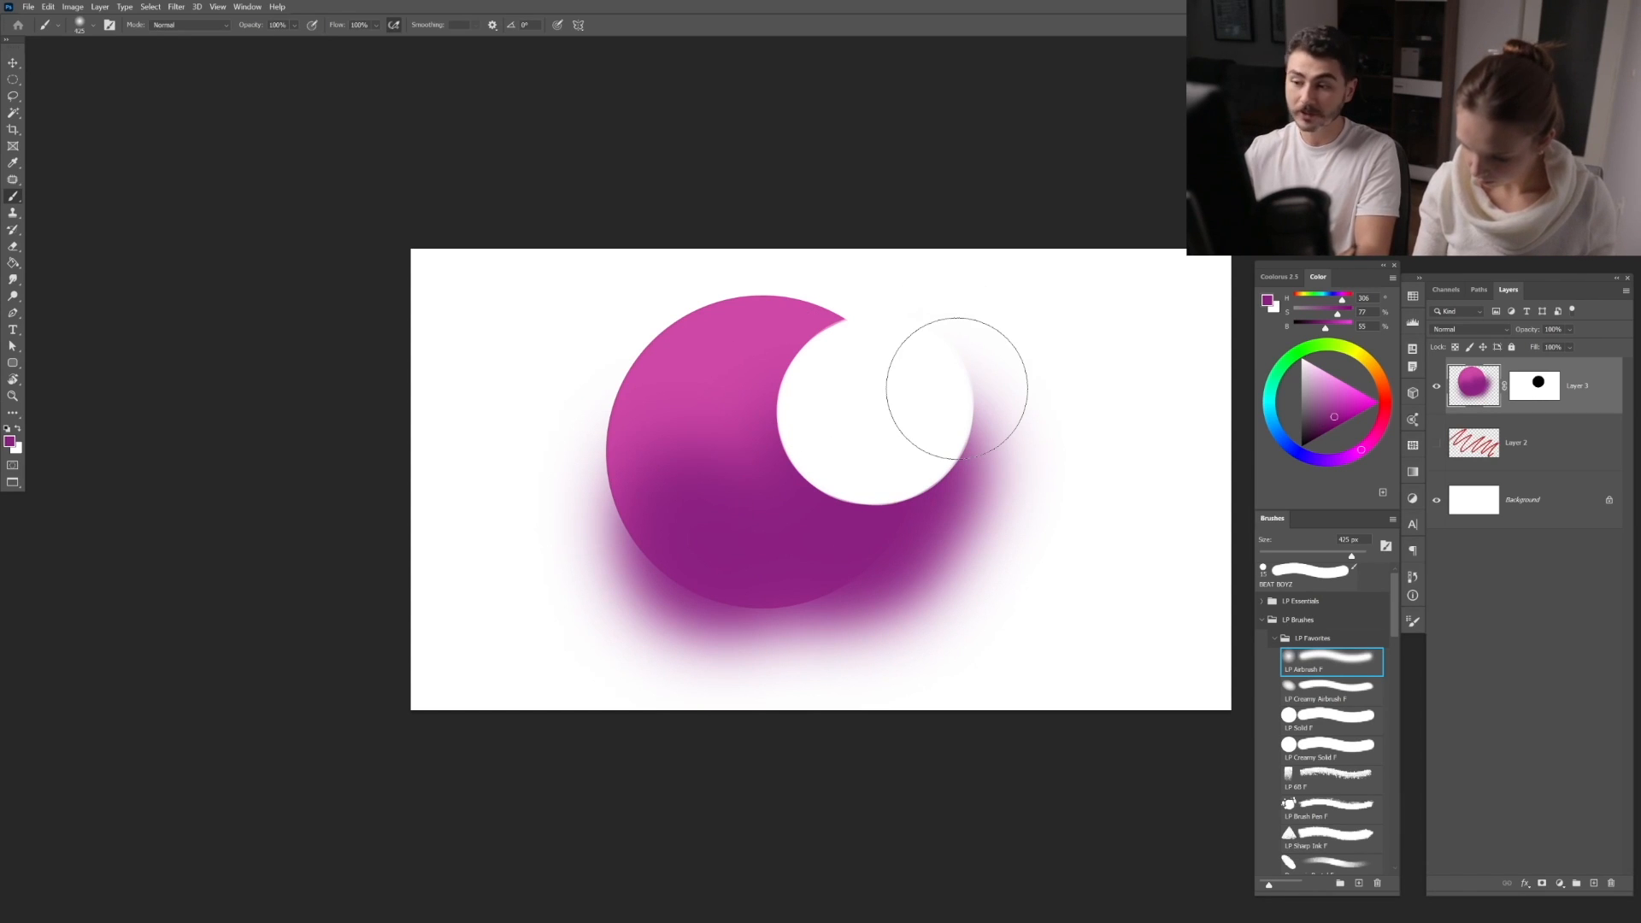
key("ctrl+z")
key("ctrl+z")
key("ctrl+z")
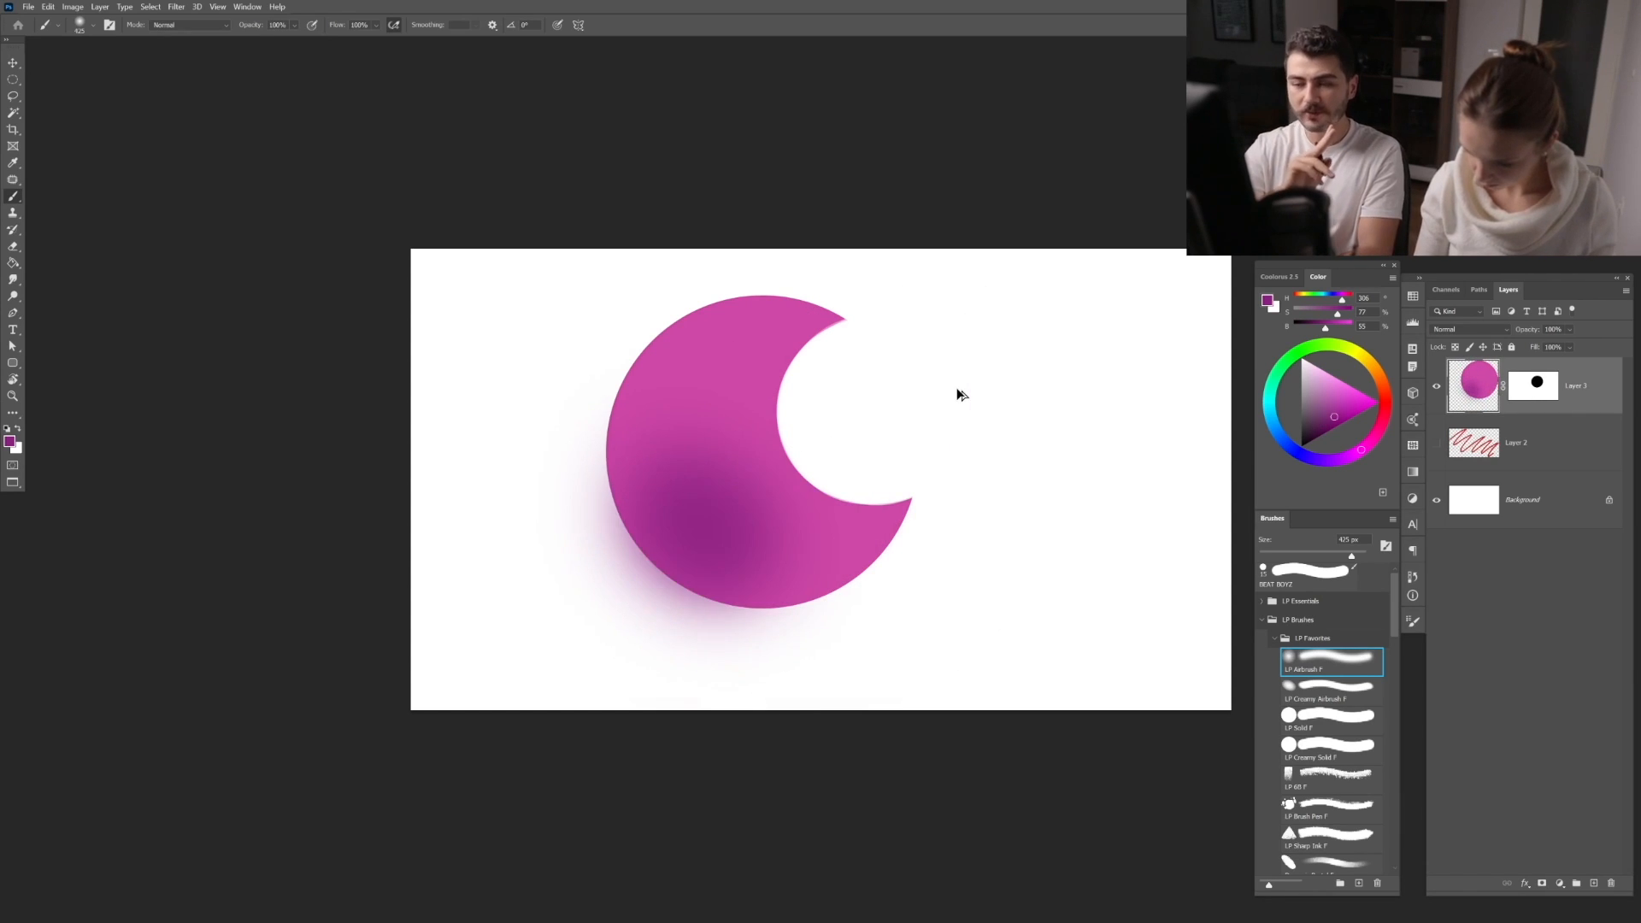
key("ctrl+z")
key("ctrl+z")
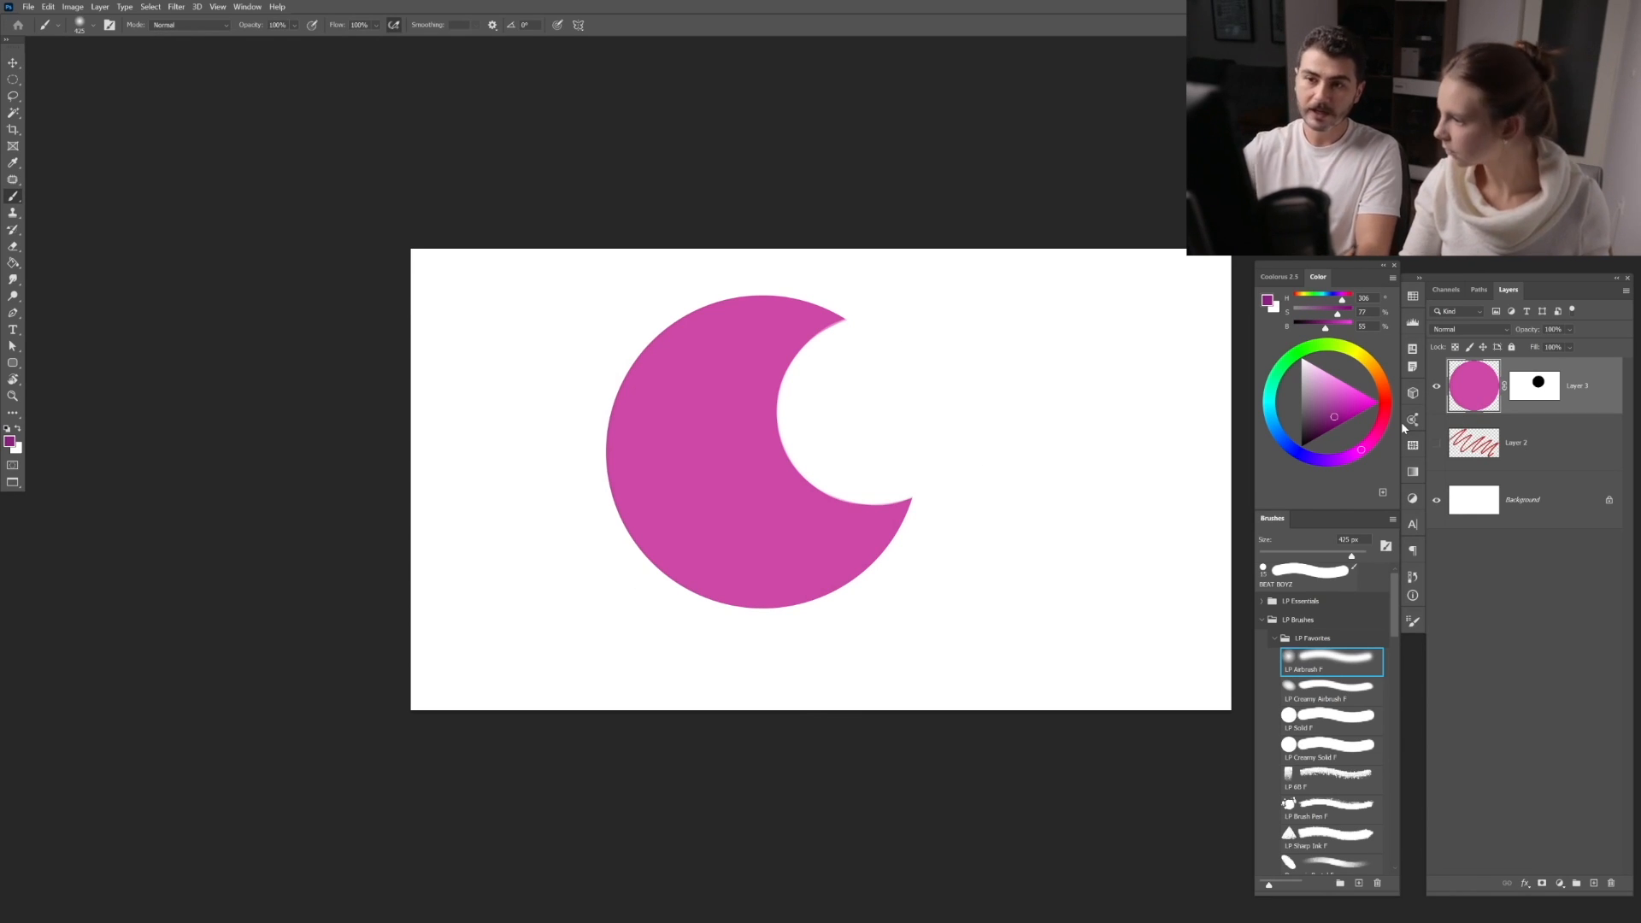
Step: Select the pink circle on Layer 3 with the Magic Wand tool
key("w")
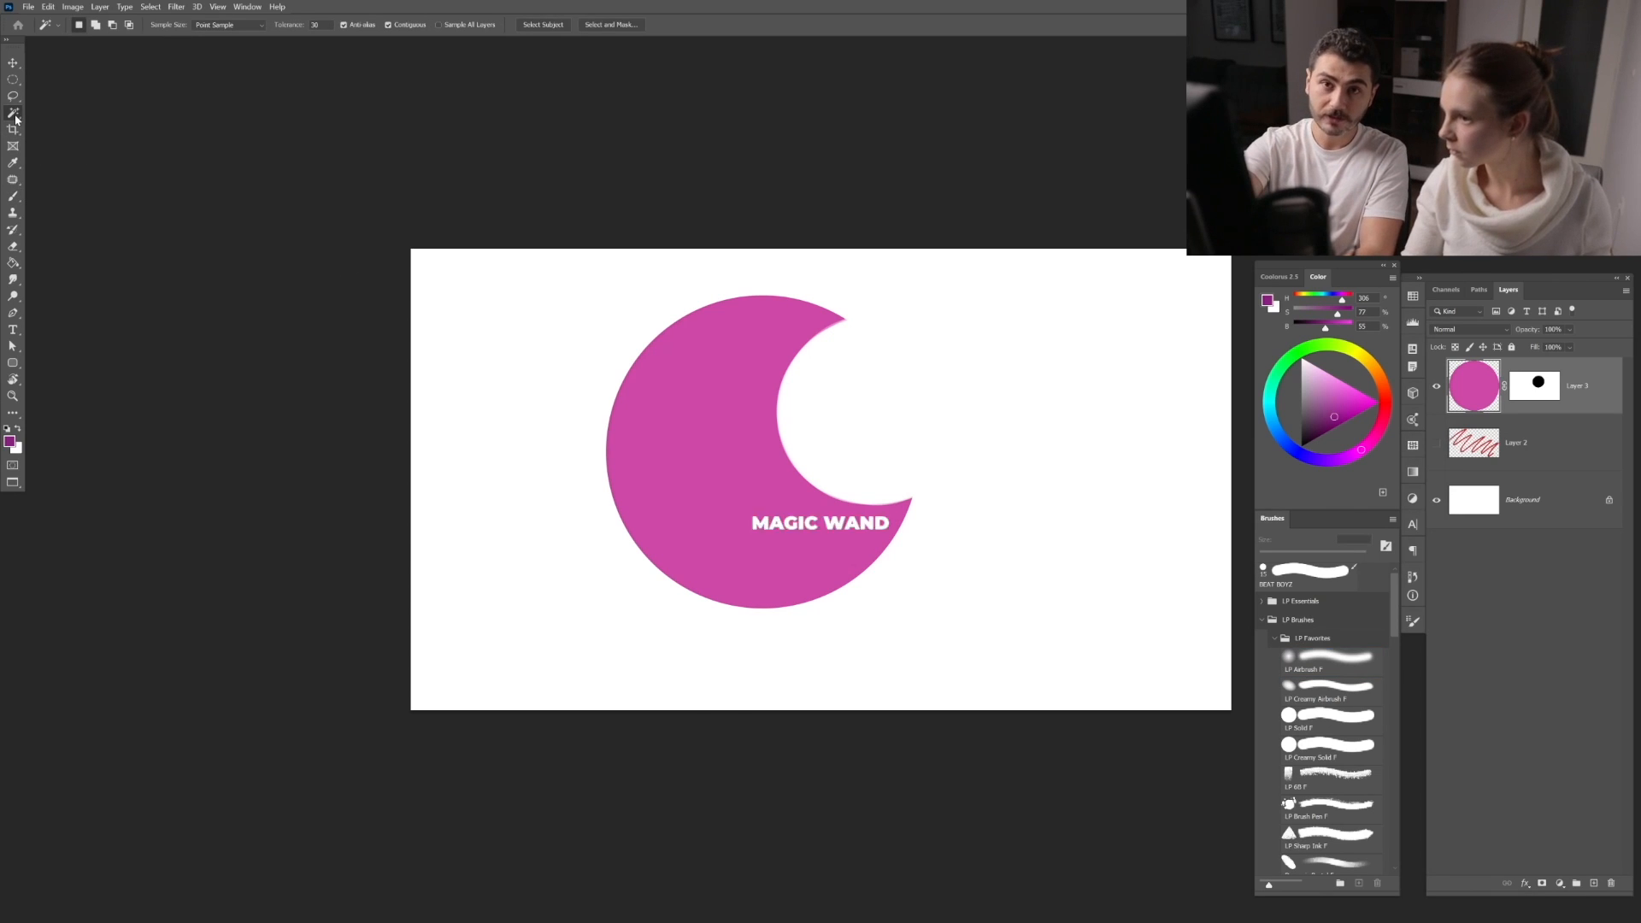
left_click(720, 467)
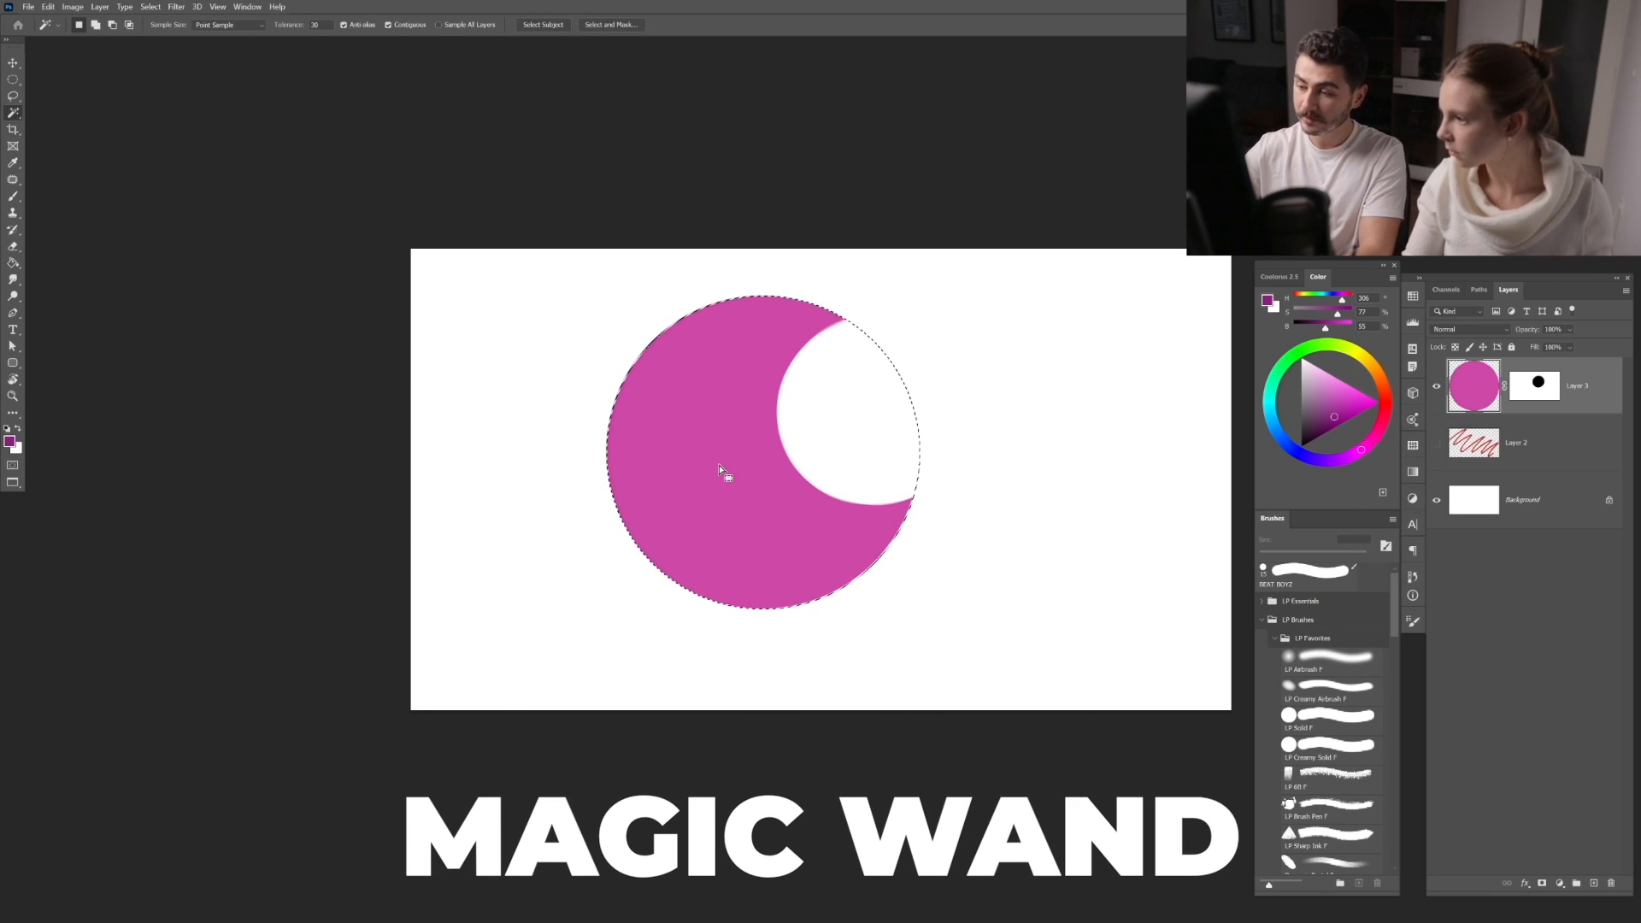
Step: Clear the Magic Wand selection, load Layer 3's pixels as a selection, and deselect it
key("ctrl+d")
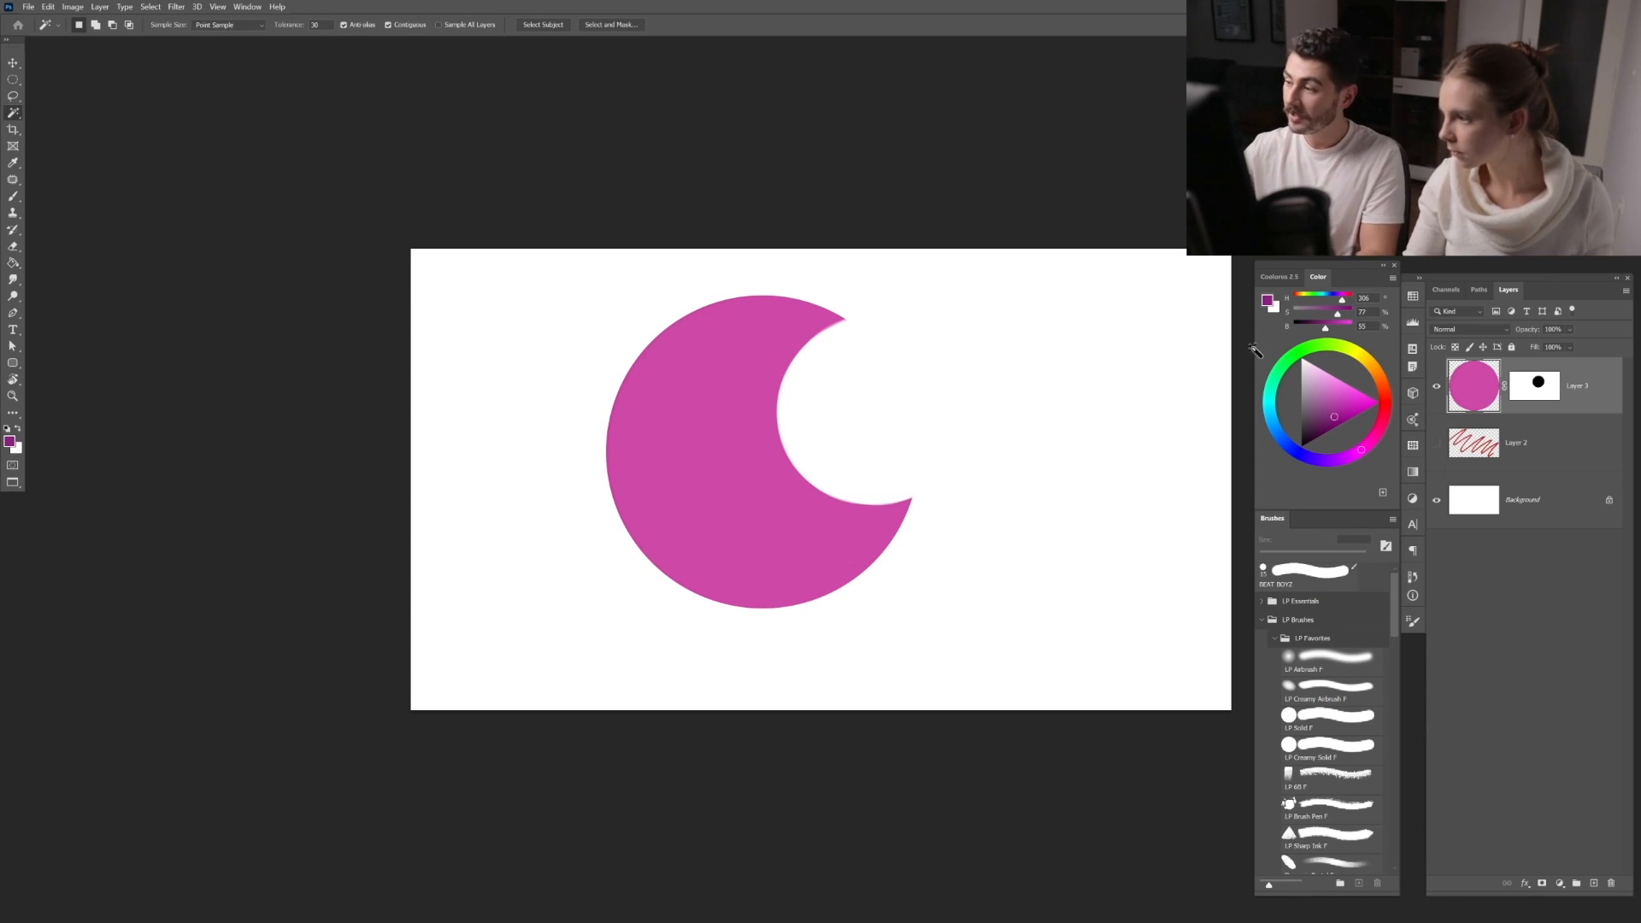
left_click(1481, 402, "ctrl")
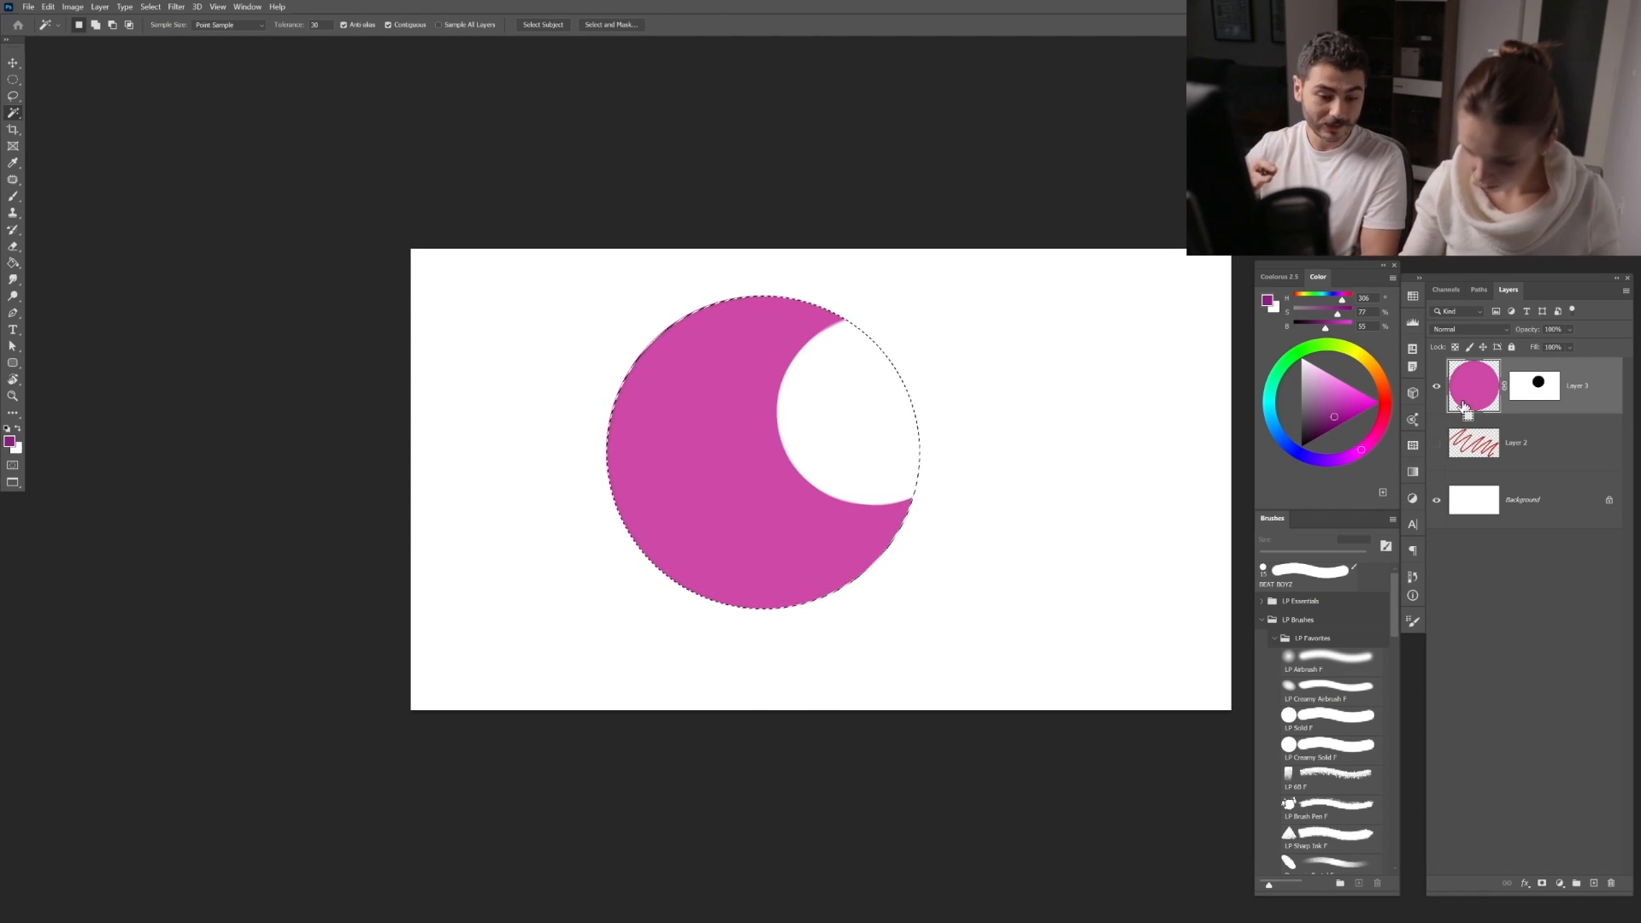
key("ctrl+d")
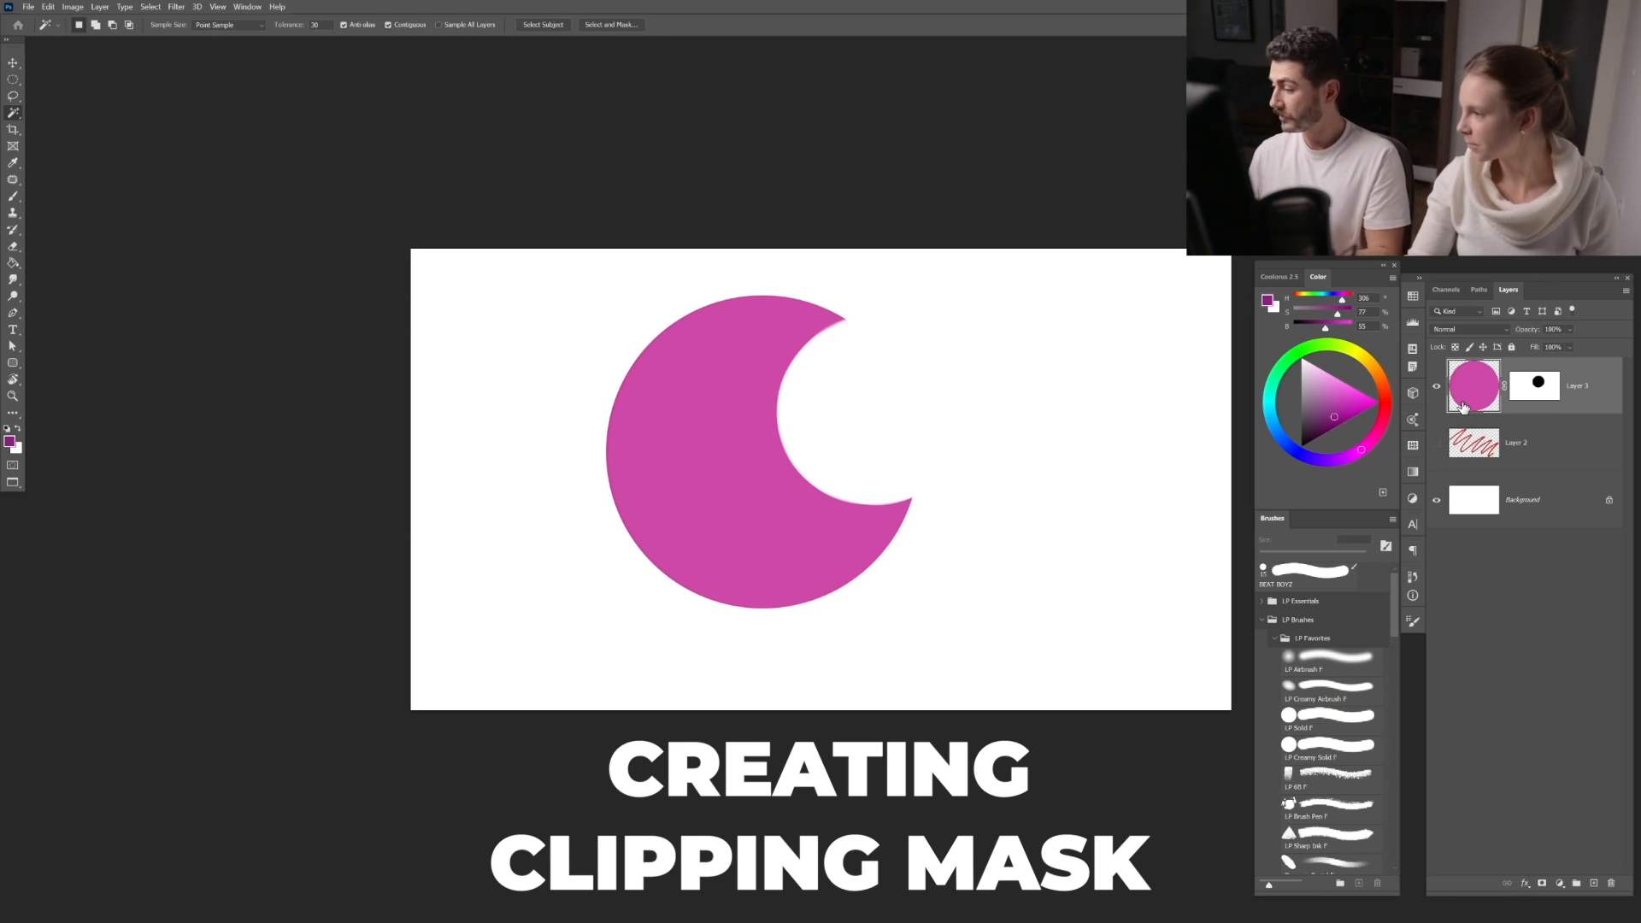
Step: Add a new layer above Layer 3 and clip it to Layer 3
left_click(1594, 882)
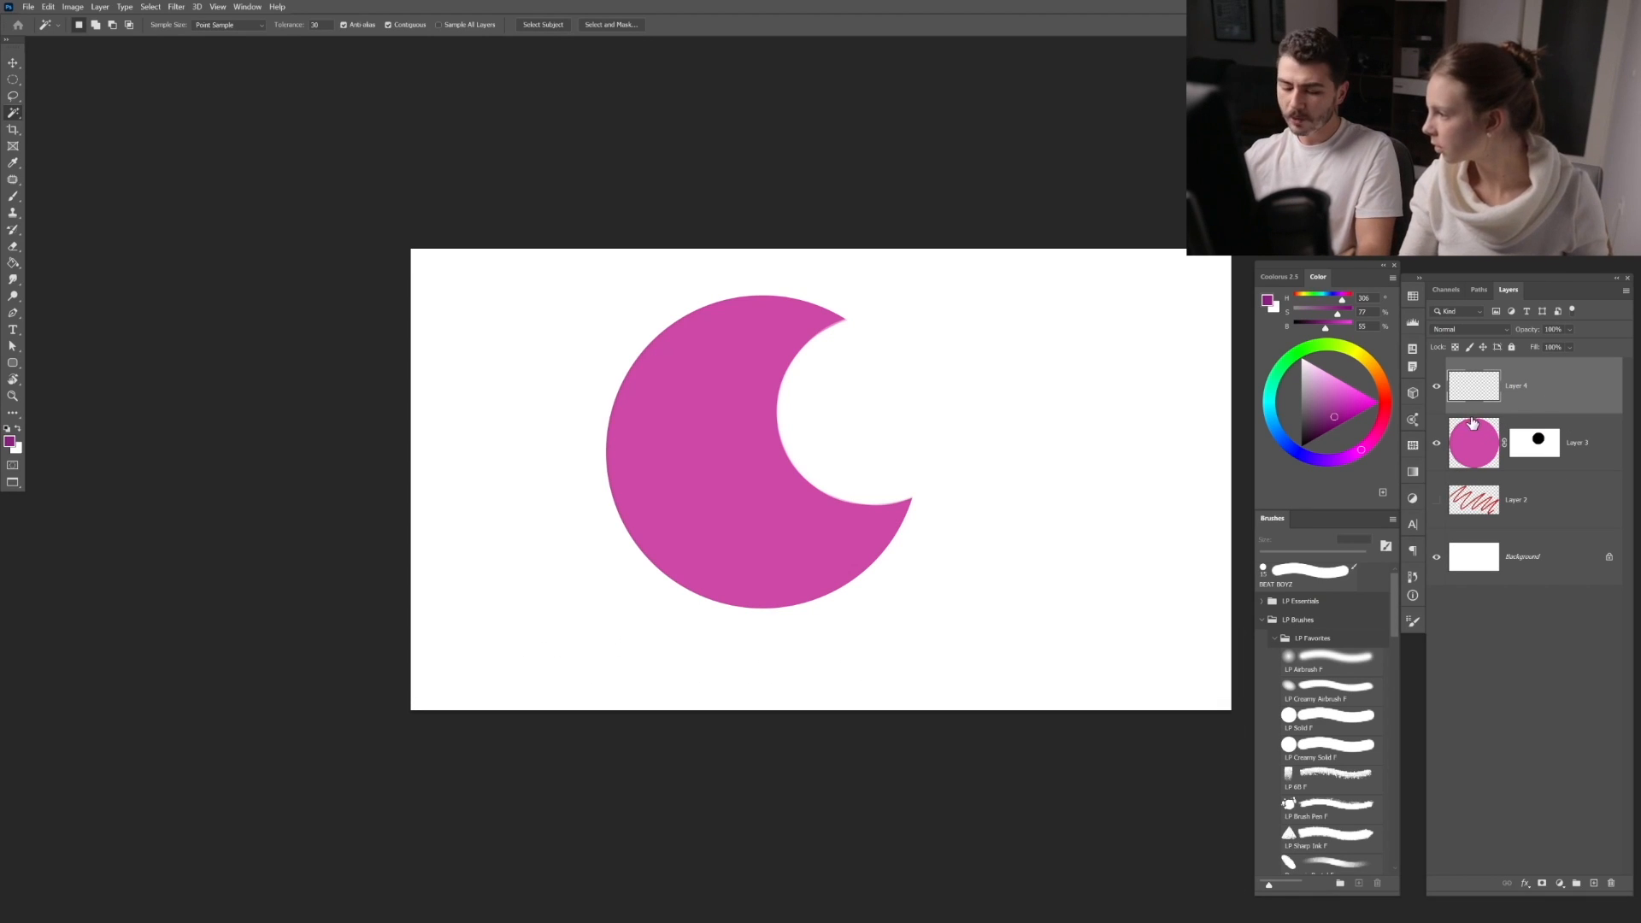
key("alt")
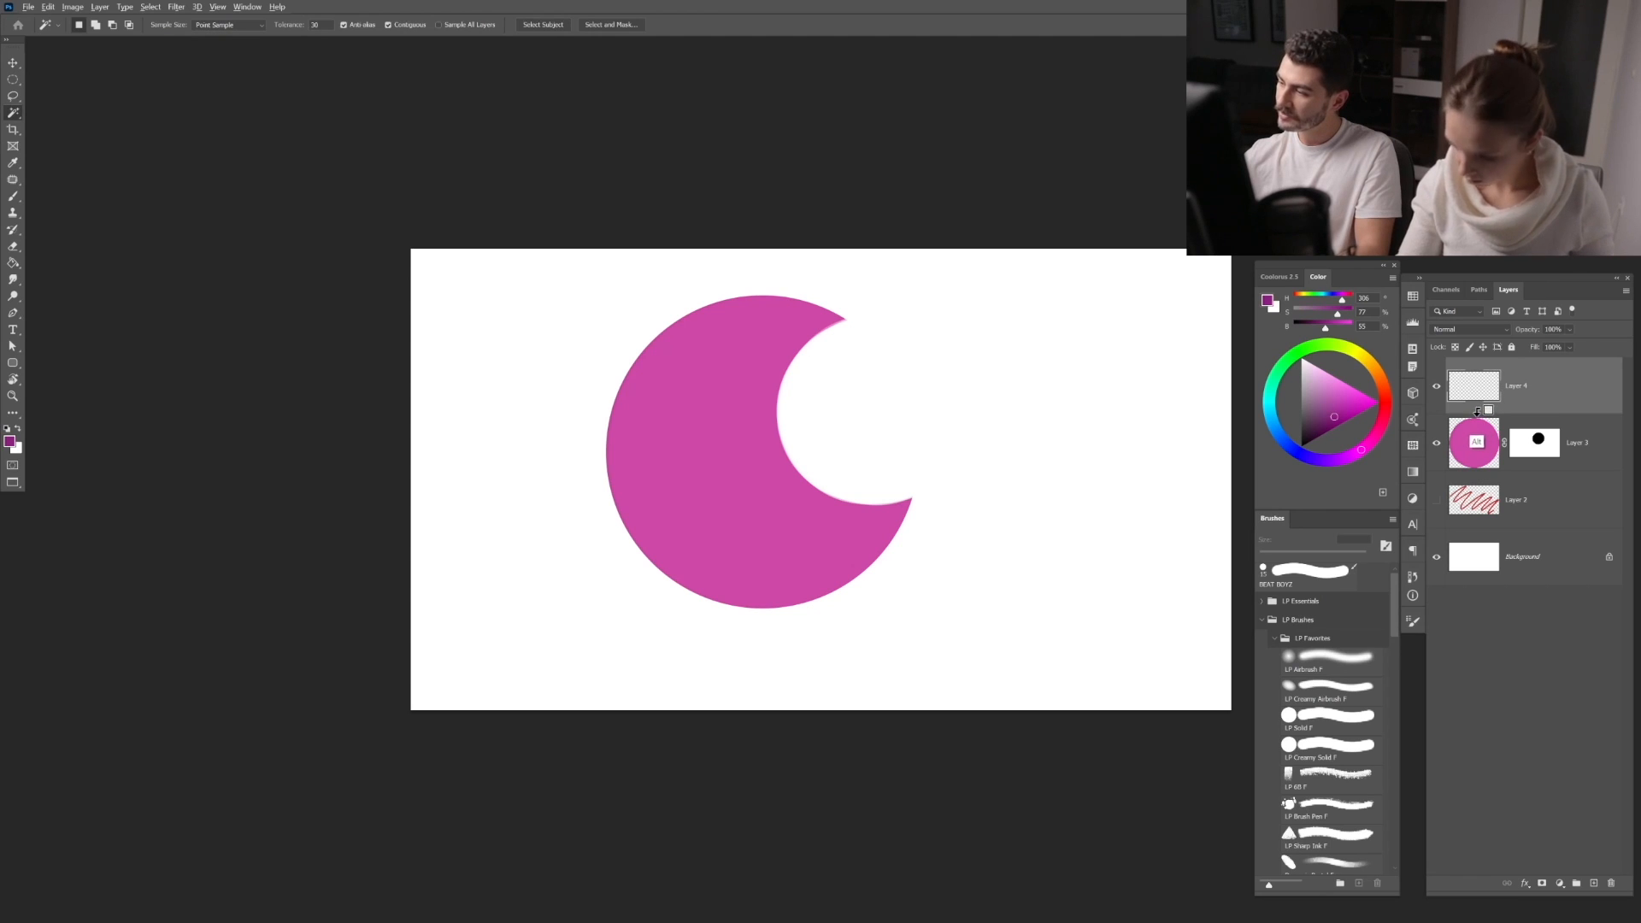
left_click(1481, 411, "alt")
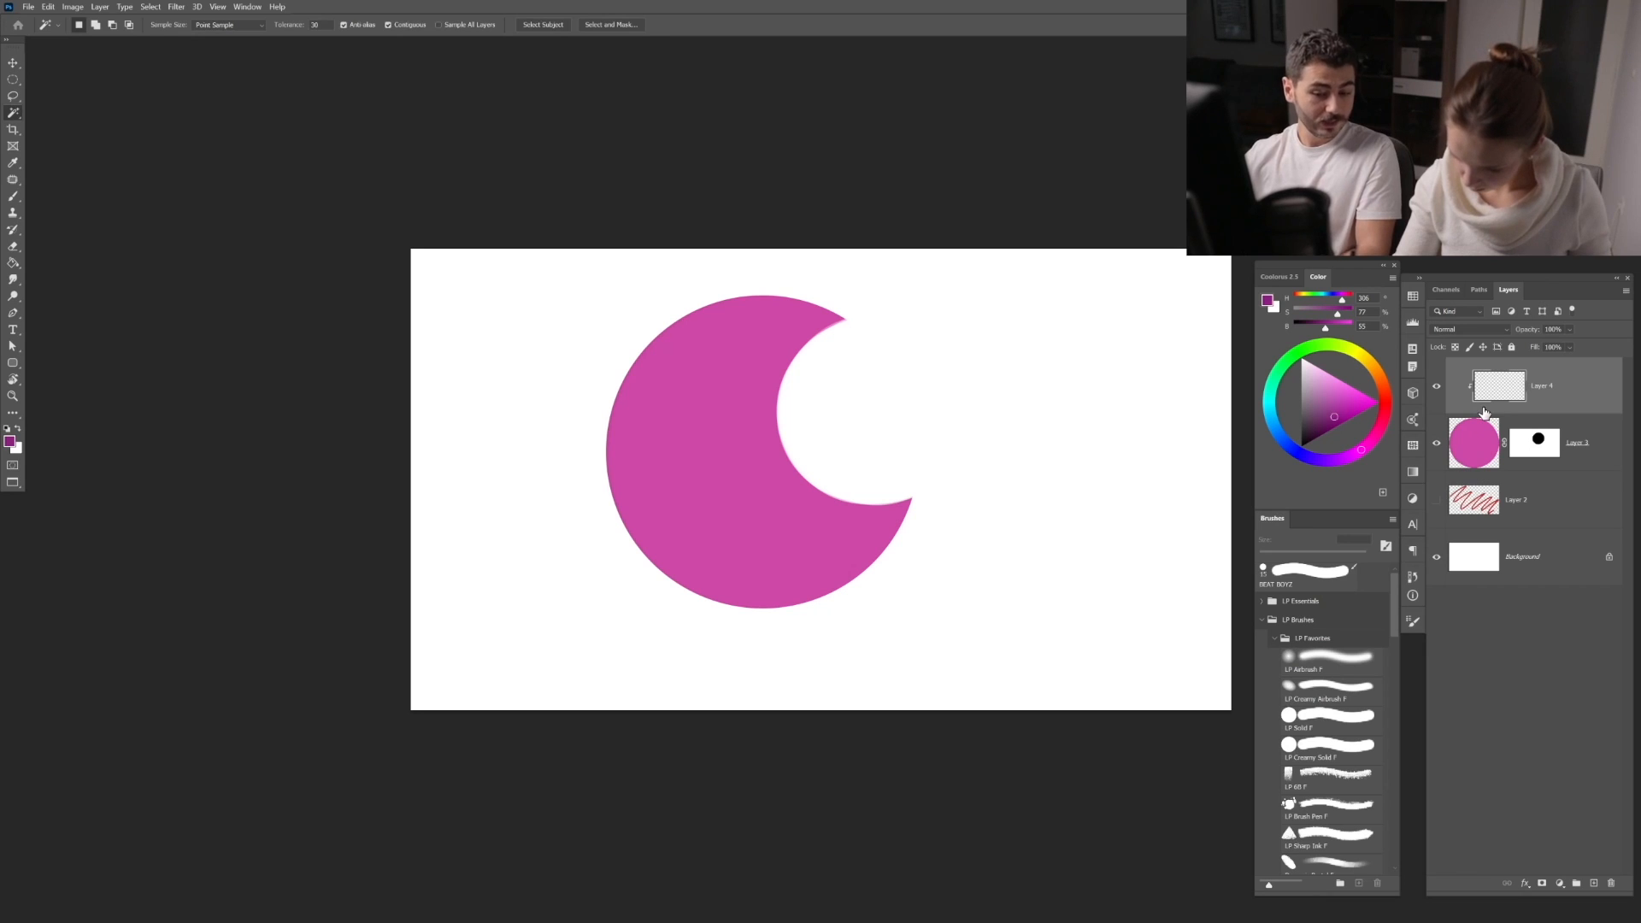
Step: Shade the lower part of the crescent dark purple on clipped Layer 4 with the soft airbrush, enlarging the brush to 1300 px
key("b")
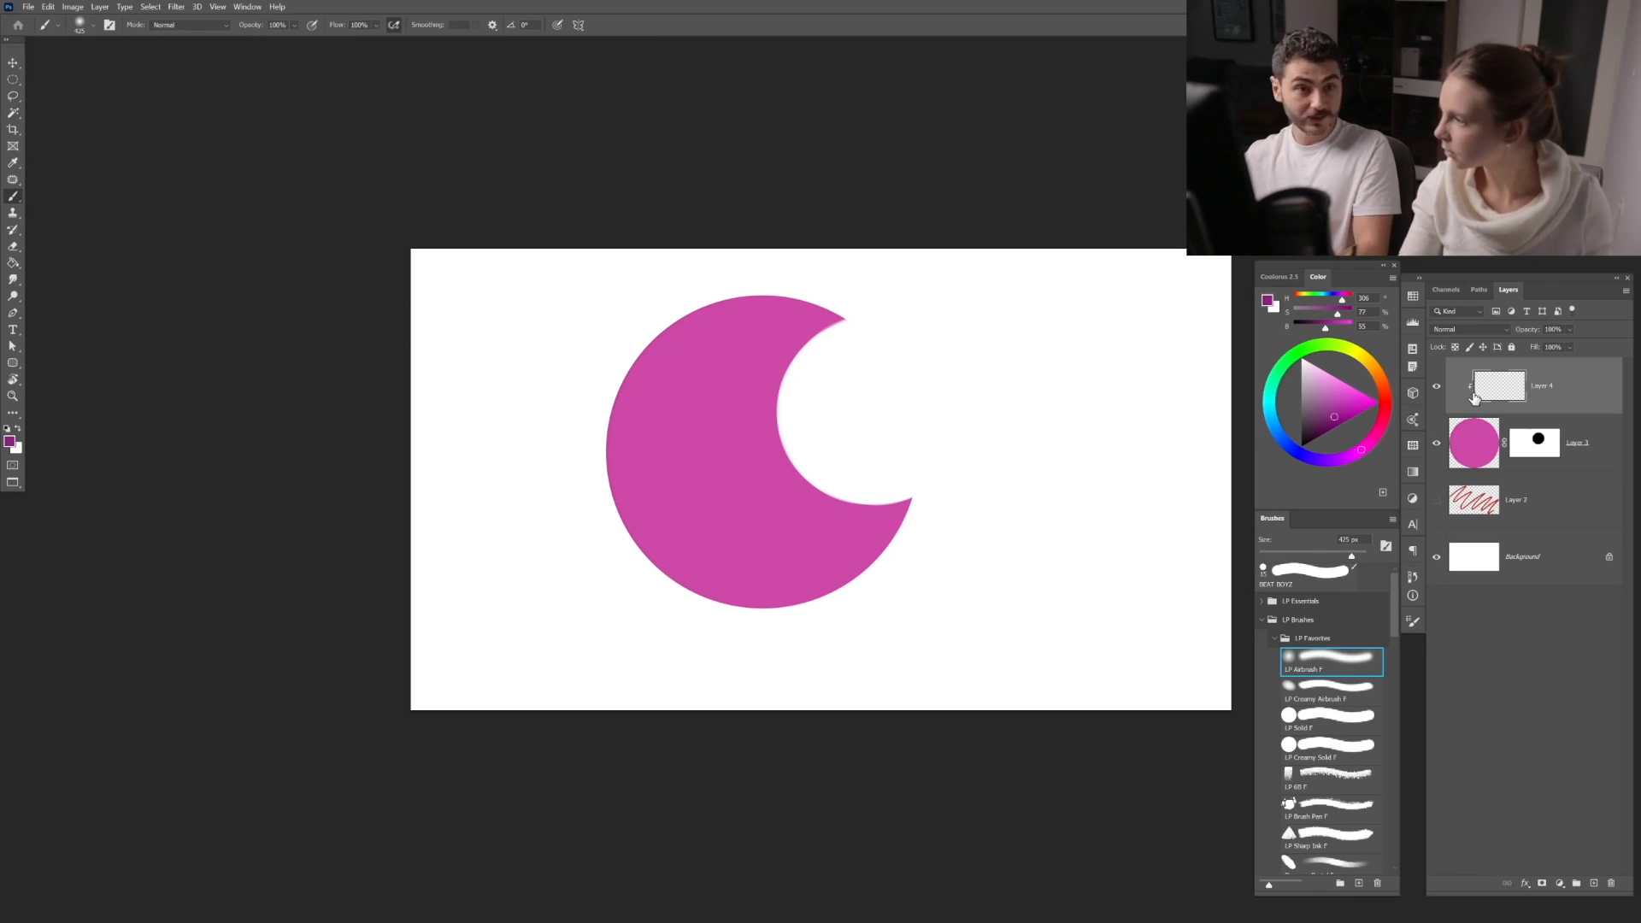
mouse_move(624, 444)
left_mouse_down()
mouse_move(659, 476)
mouse_move(864, 422)
mouse_move(840, 603)
mouse_move(766, 607)
mouse_move(704, 550)
mouse_move(791, 476)
mouse_move(781, 513)
mouse_move(711, 516)
mouse_move(715, 559)
mouse_move(886, 538)
mouse_move(671, 535)
mouse_move(670, 462)
mouse_move(664, 567)
left_mouse_up()
key("bracketright")
key("bracketright")
key("bracketright")
key("bracketright")
key("bracketright")
key("bracketright")
key("bracketright")
key("bracketright")
key("bracketright")
key("bracketright")
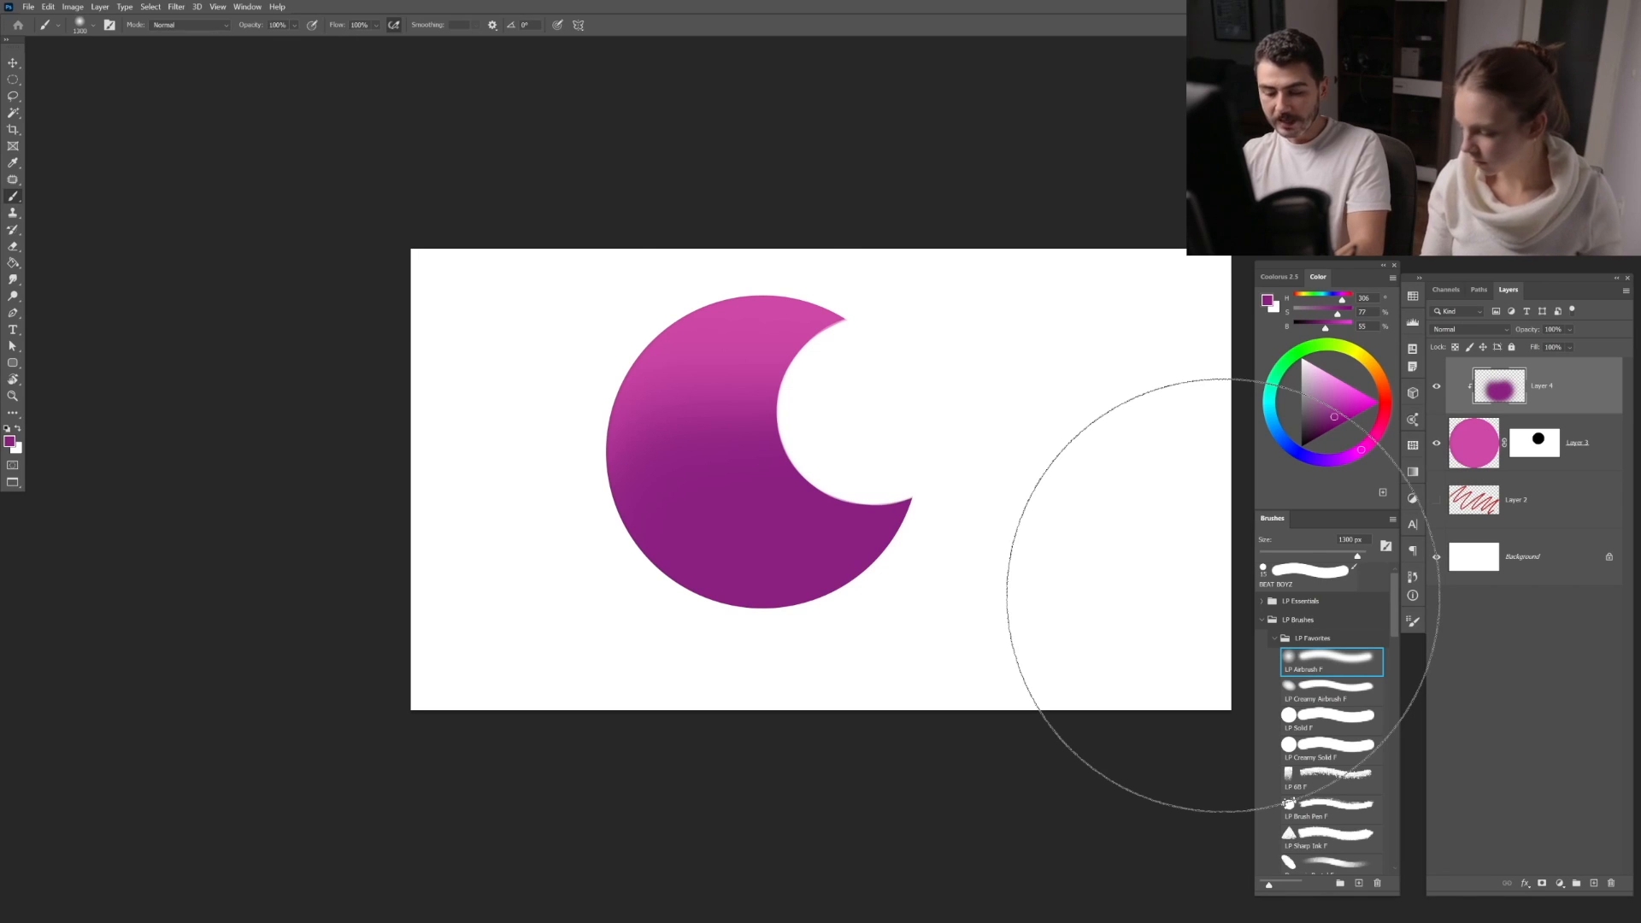
Step: Reduce the airbrush size to 900 px
key("bracketleft")
key("bracketleft")
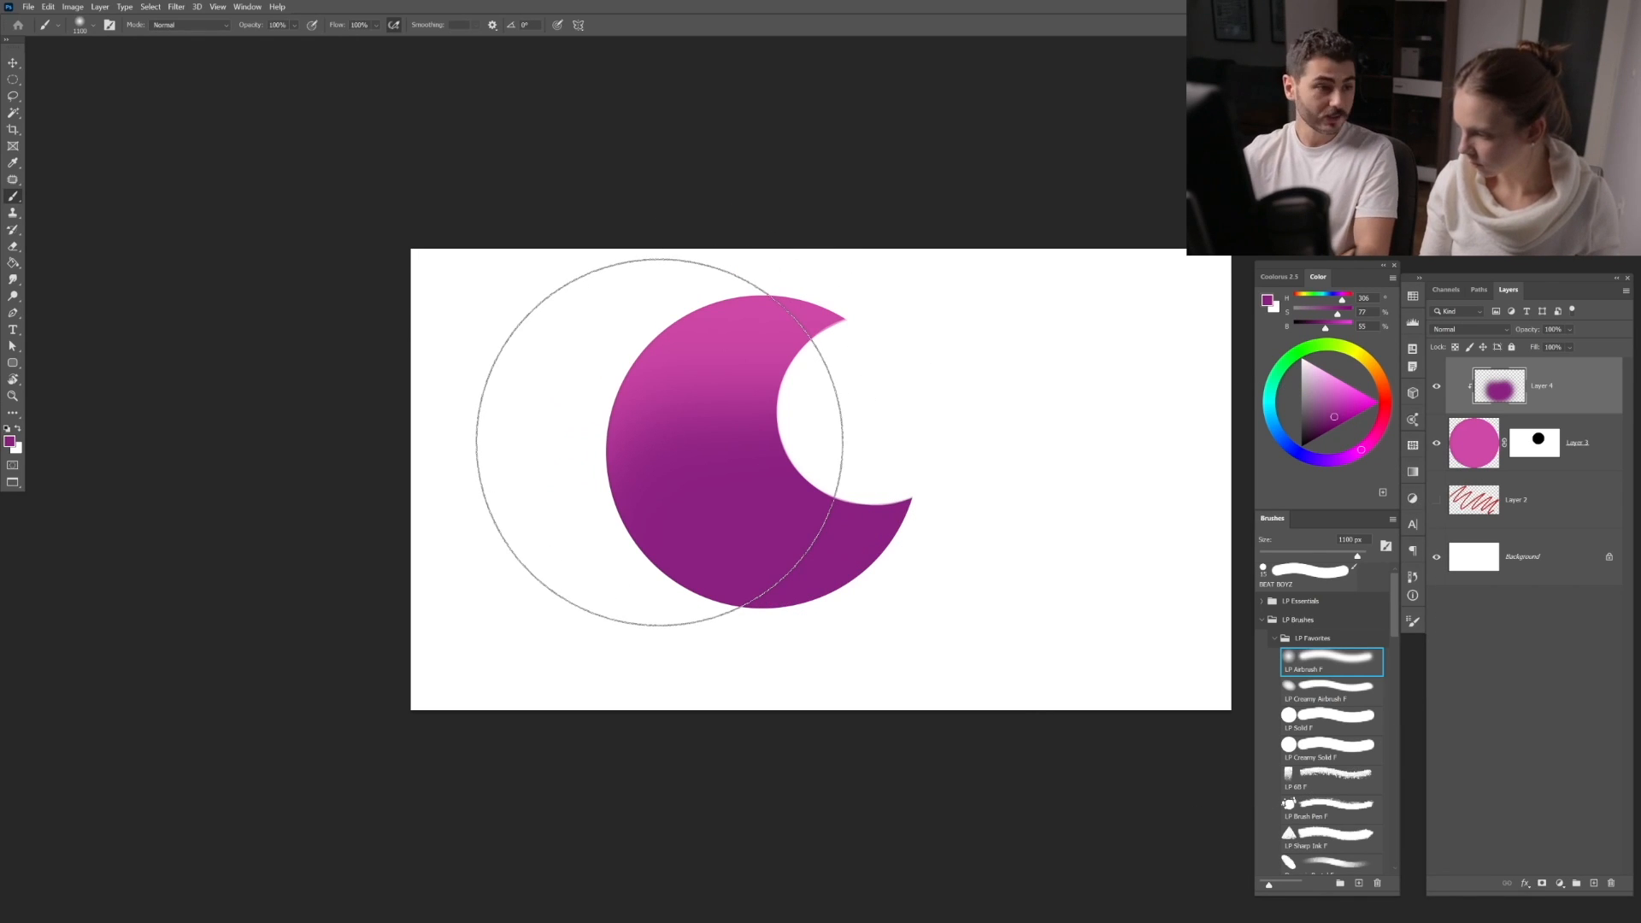
key("bracketleft")
key("bracketleft")
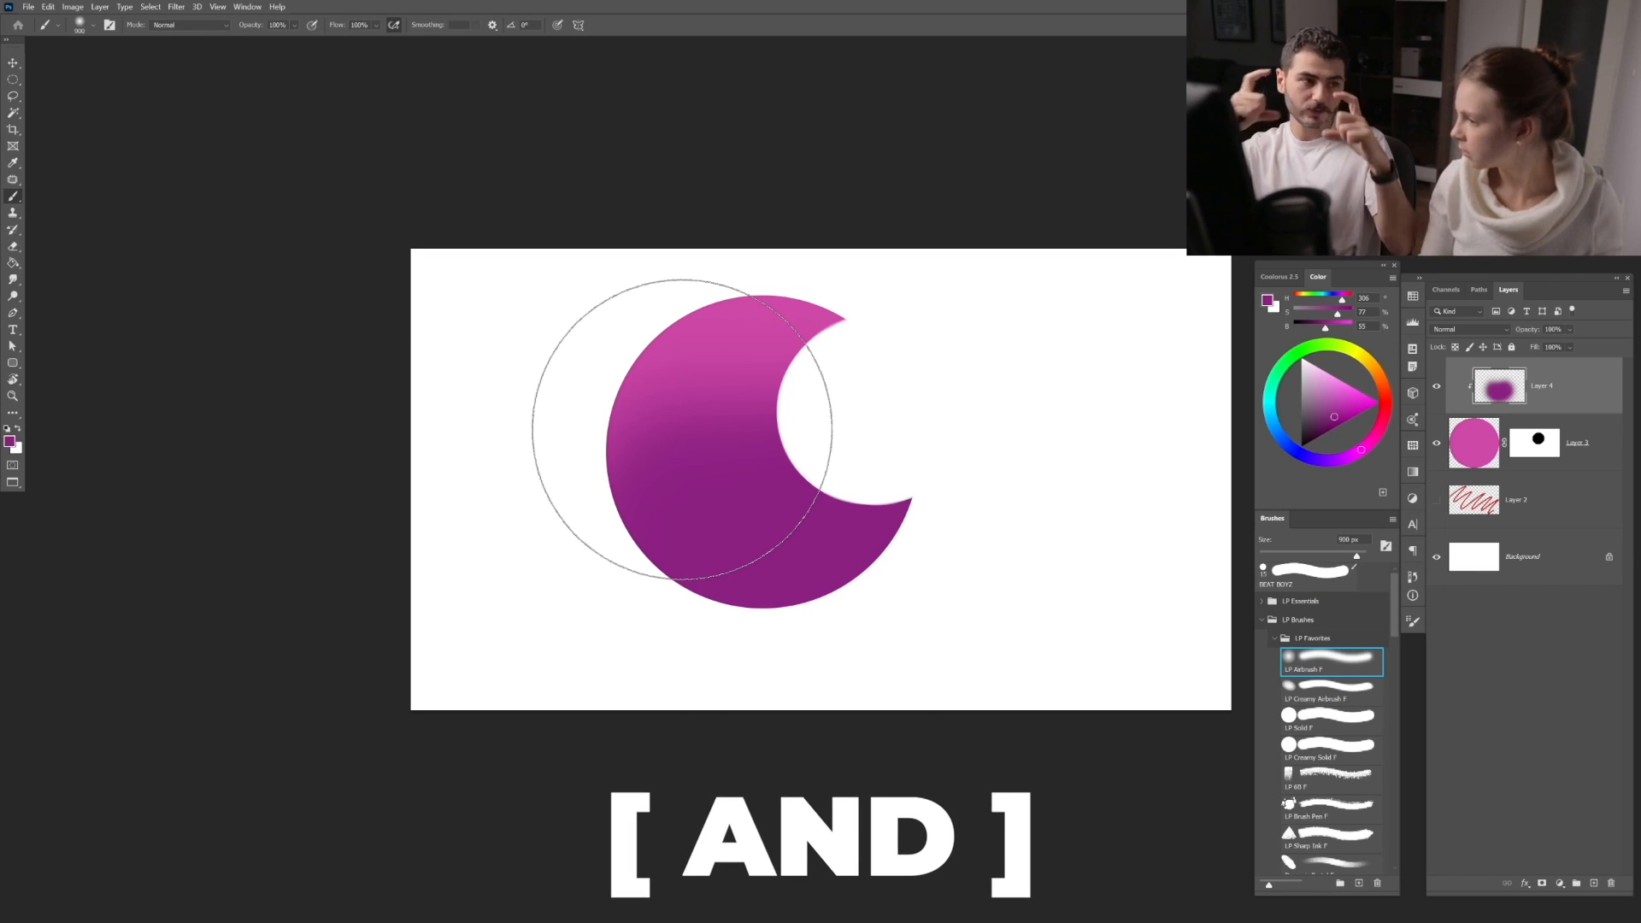
left_click(48, 7)
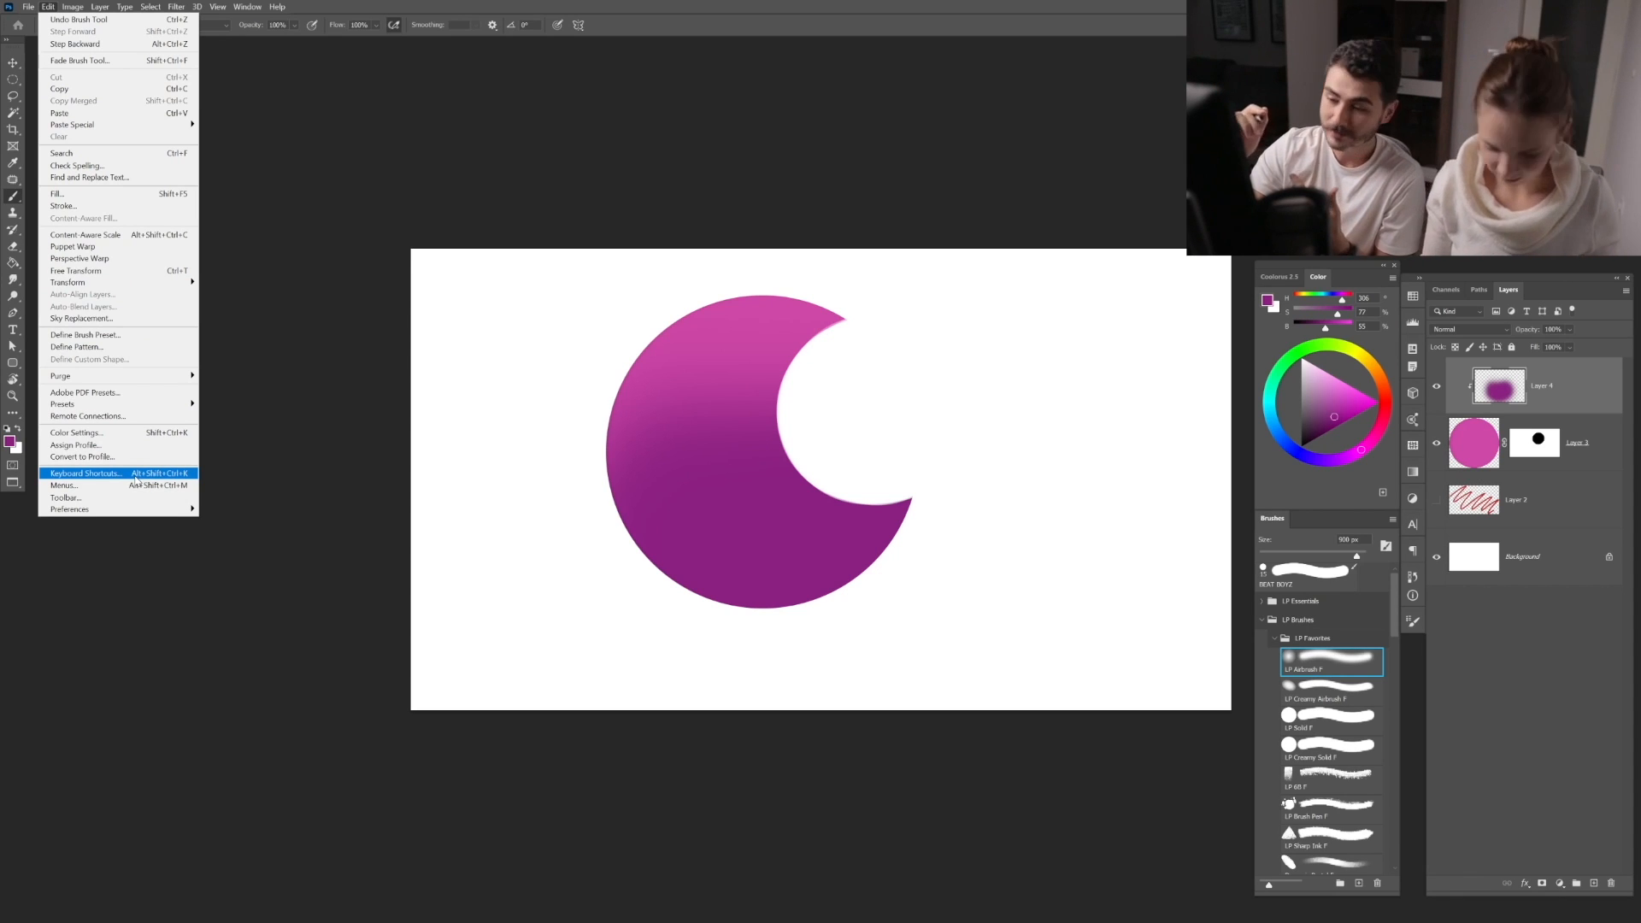
left_click(784, 348)
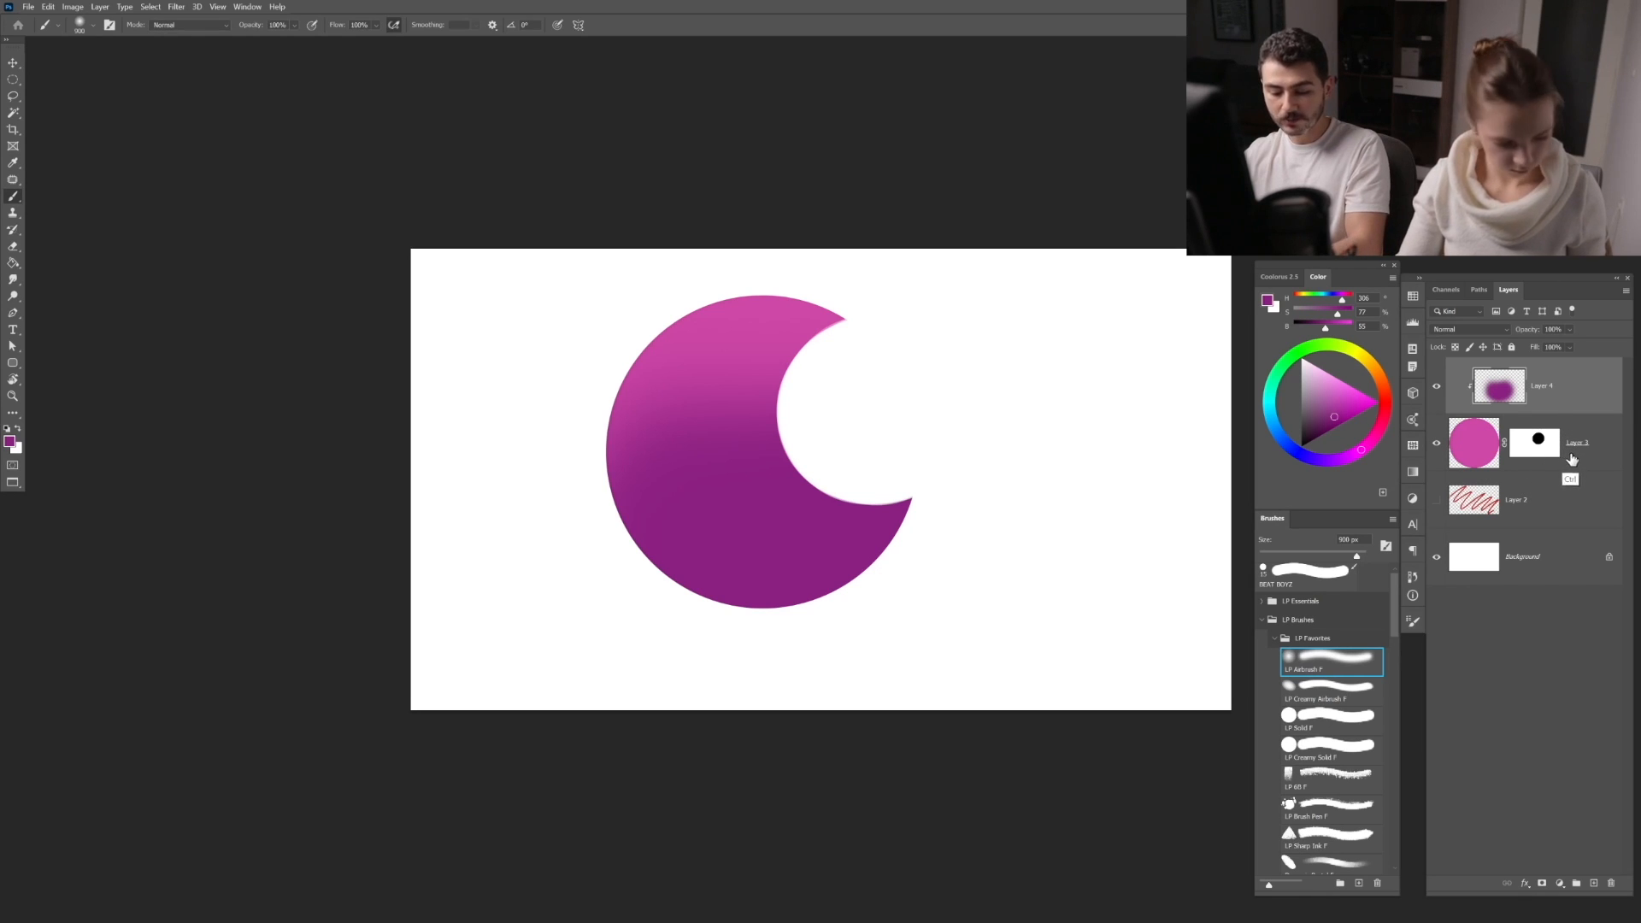
Step: Merge Layer 4 down into Layer 3 and lock Layer 3's transparent pixels
key("ctrl+e")
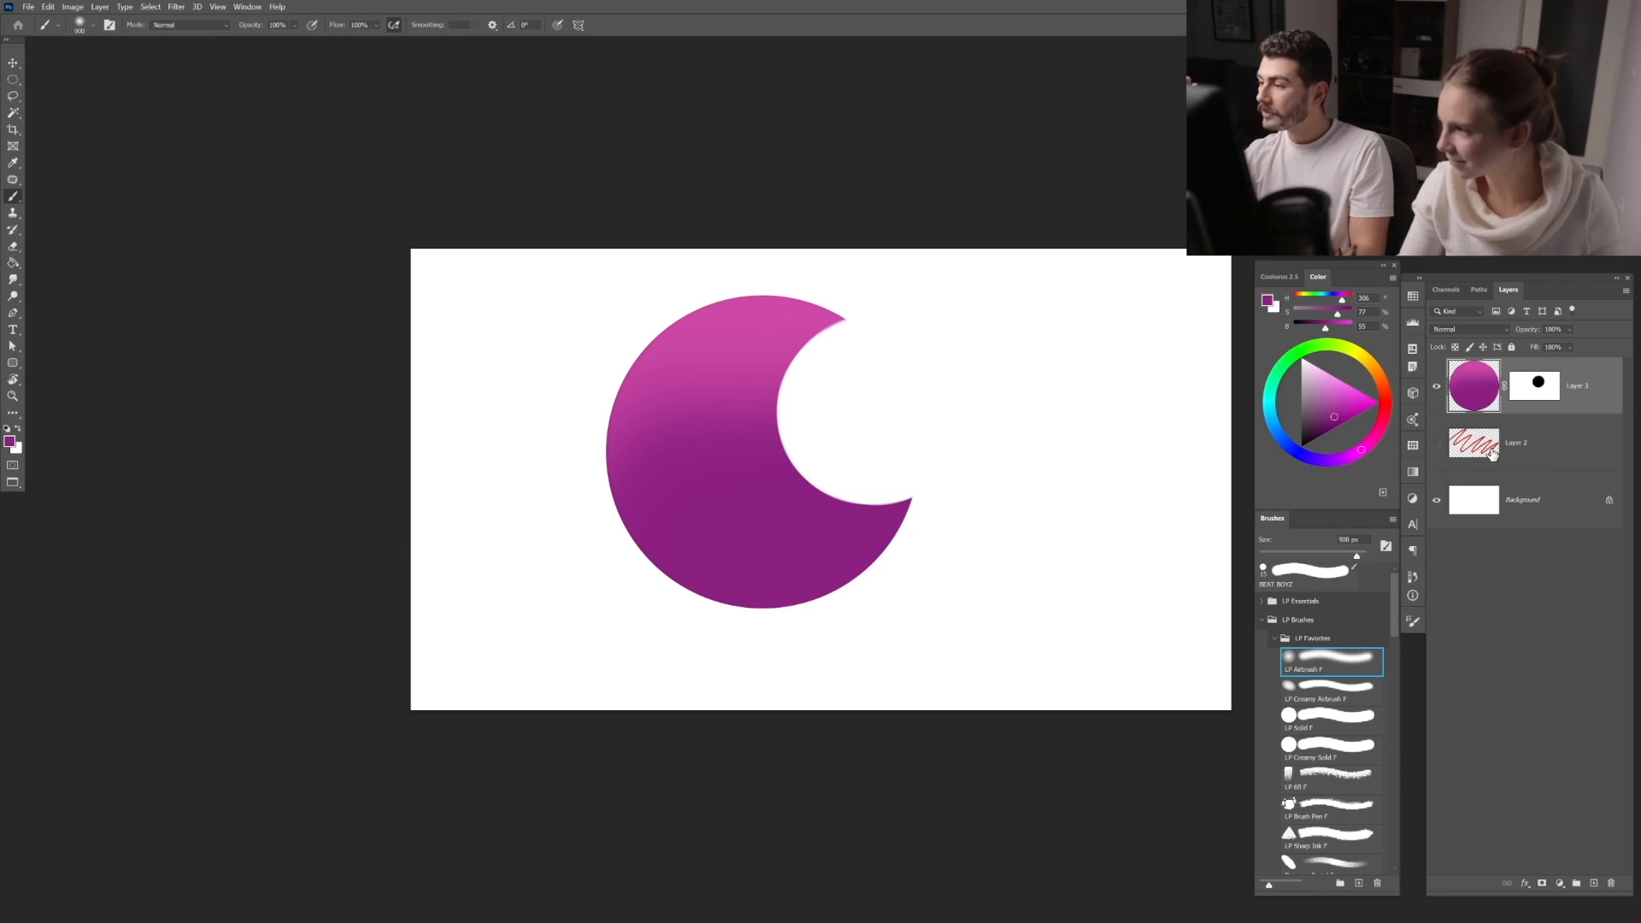
left_click(1455, 349)
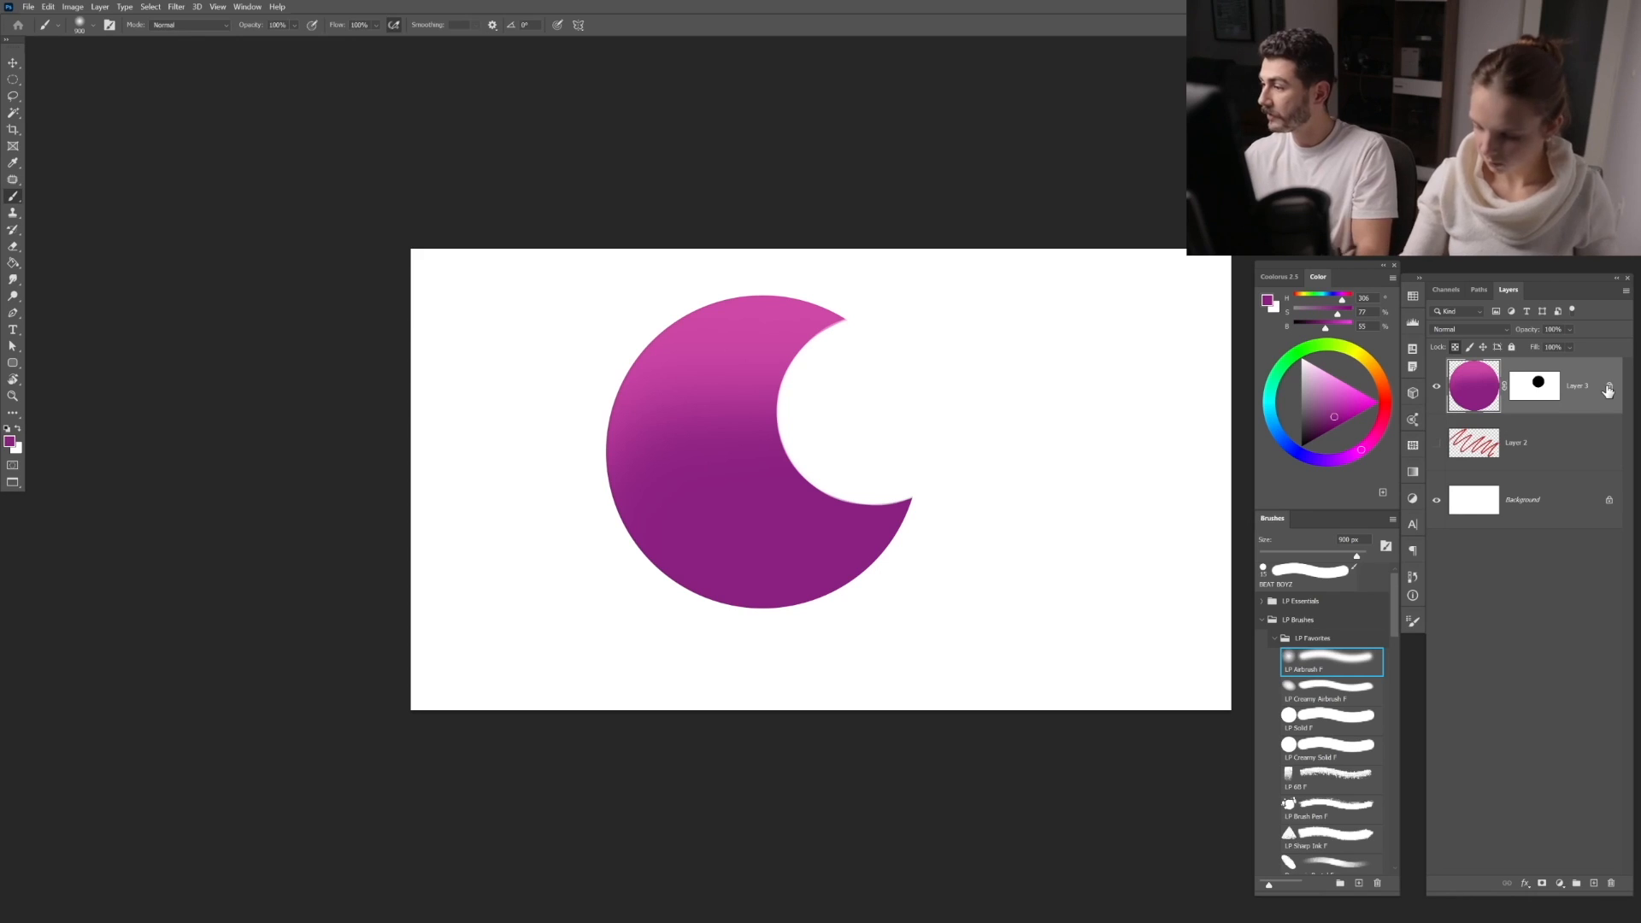
Step: Sample the crescent's upper pink, choose a lighter pink from it, and airbrush a soft highlight along the crescent's inner edge
left_click(1367, 360)
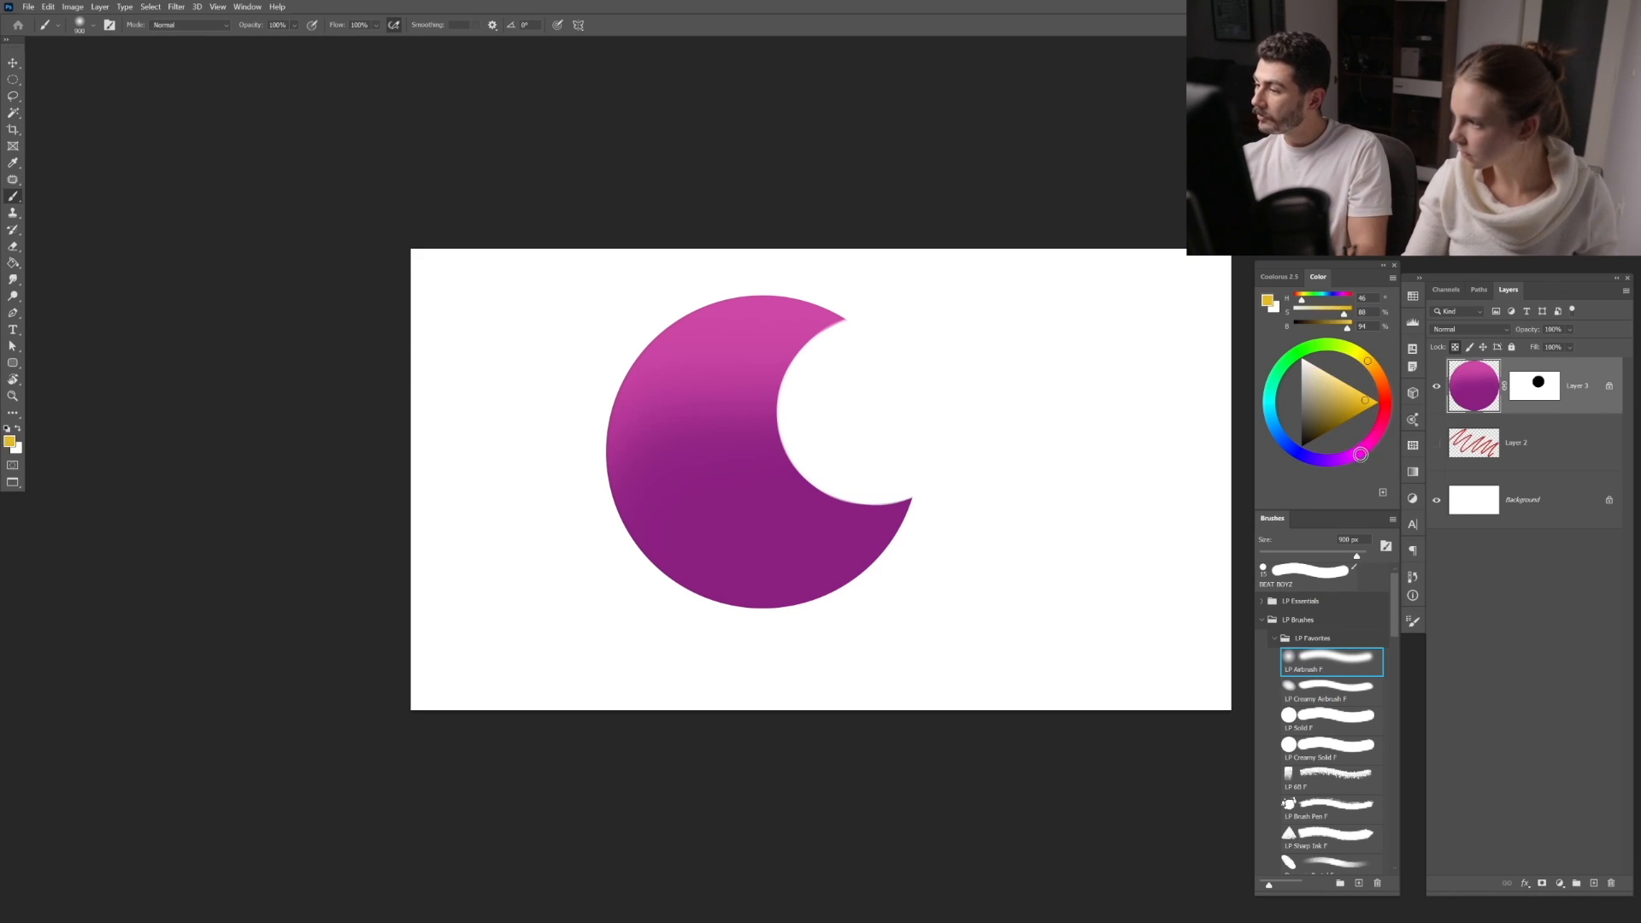
left_click(1370, 440)
left_click(1350, 387)
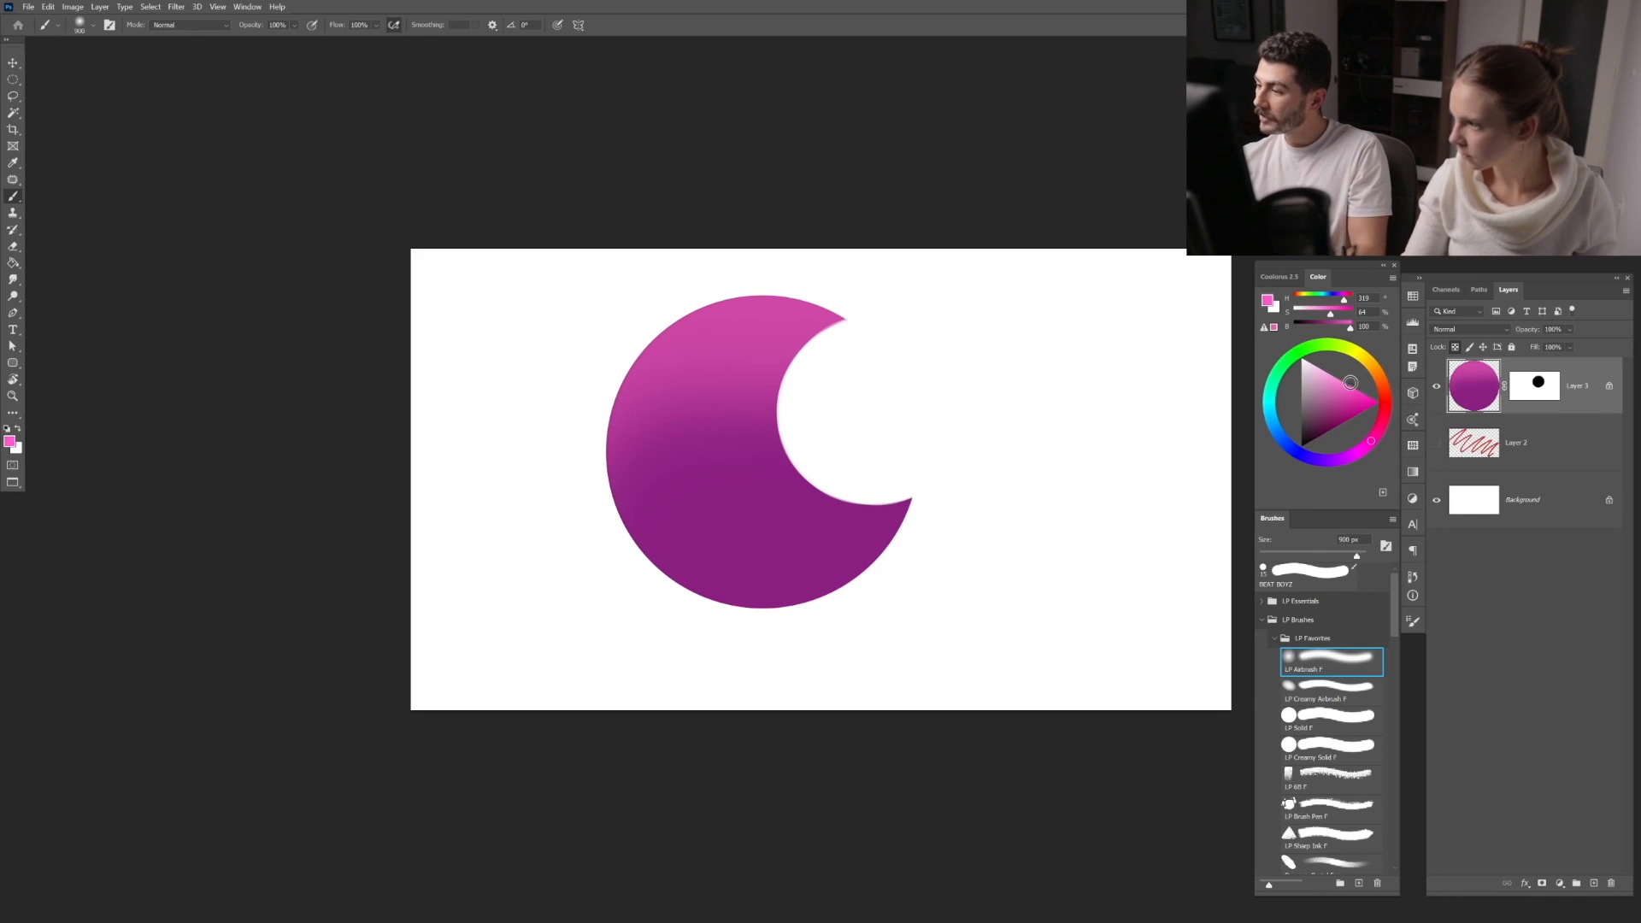
left_click(754, 323, "alt")
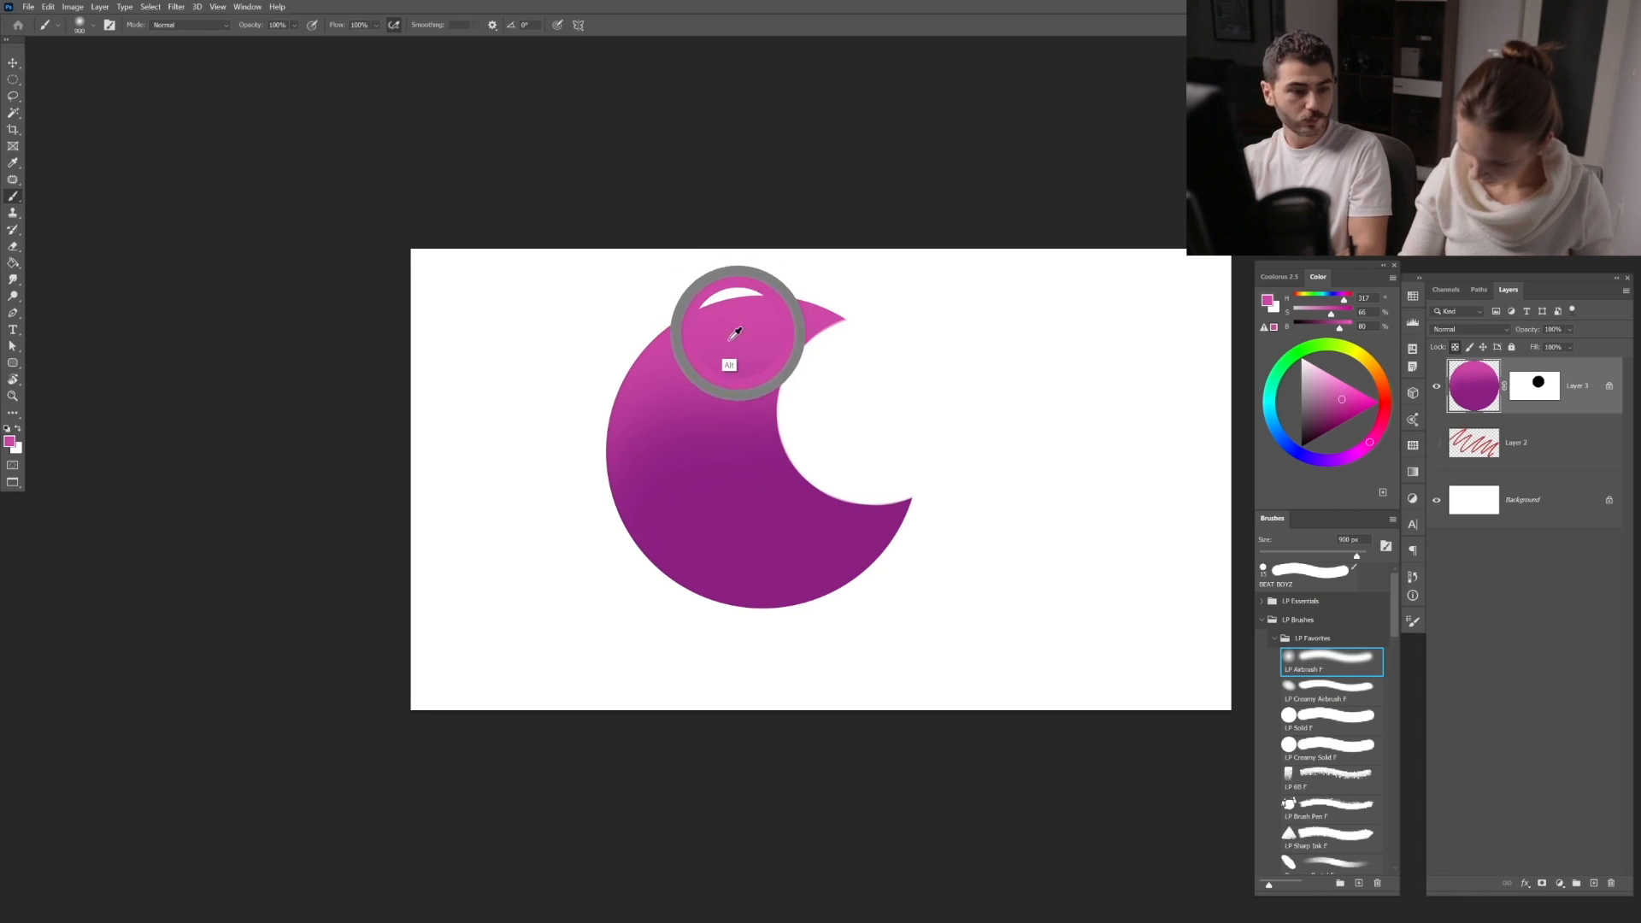
left_click_drag(1344, 400, 1339, 382)
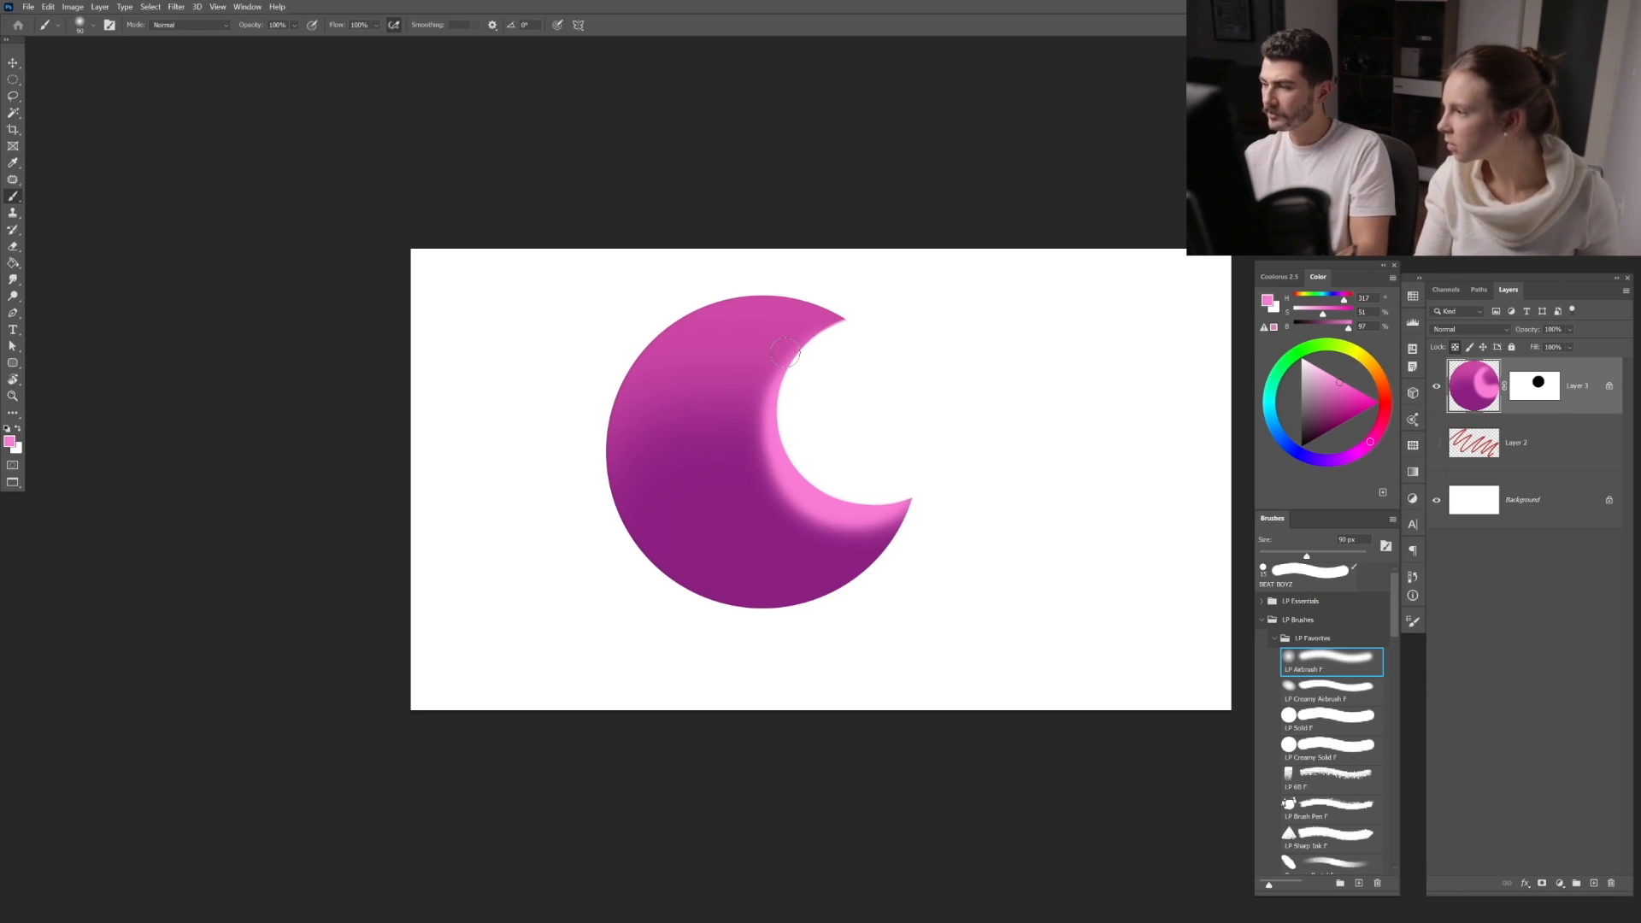
Step: Duplicate Layer 3, try shifting the copy with the Move tool, and undo the move
mouse_move(1575, 391)
left_mouse_down()
mouse_move(1597, 882)
mouse_move(1582, 386)
left_mouse_up()
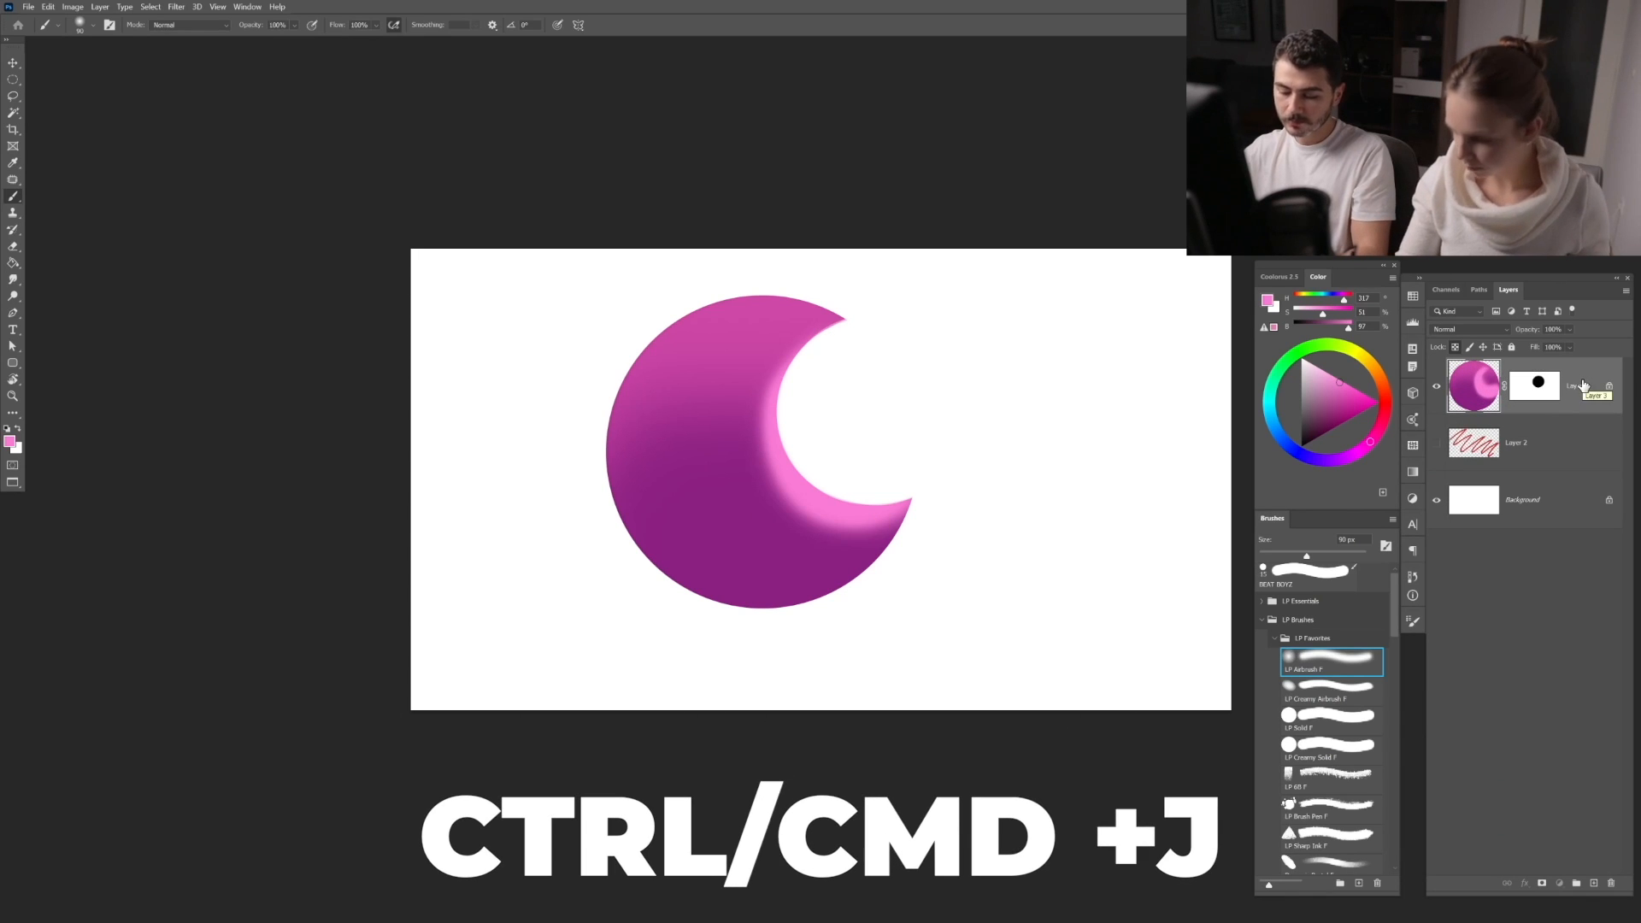
key("ctrl+j")
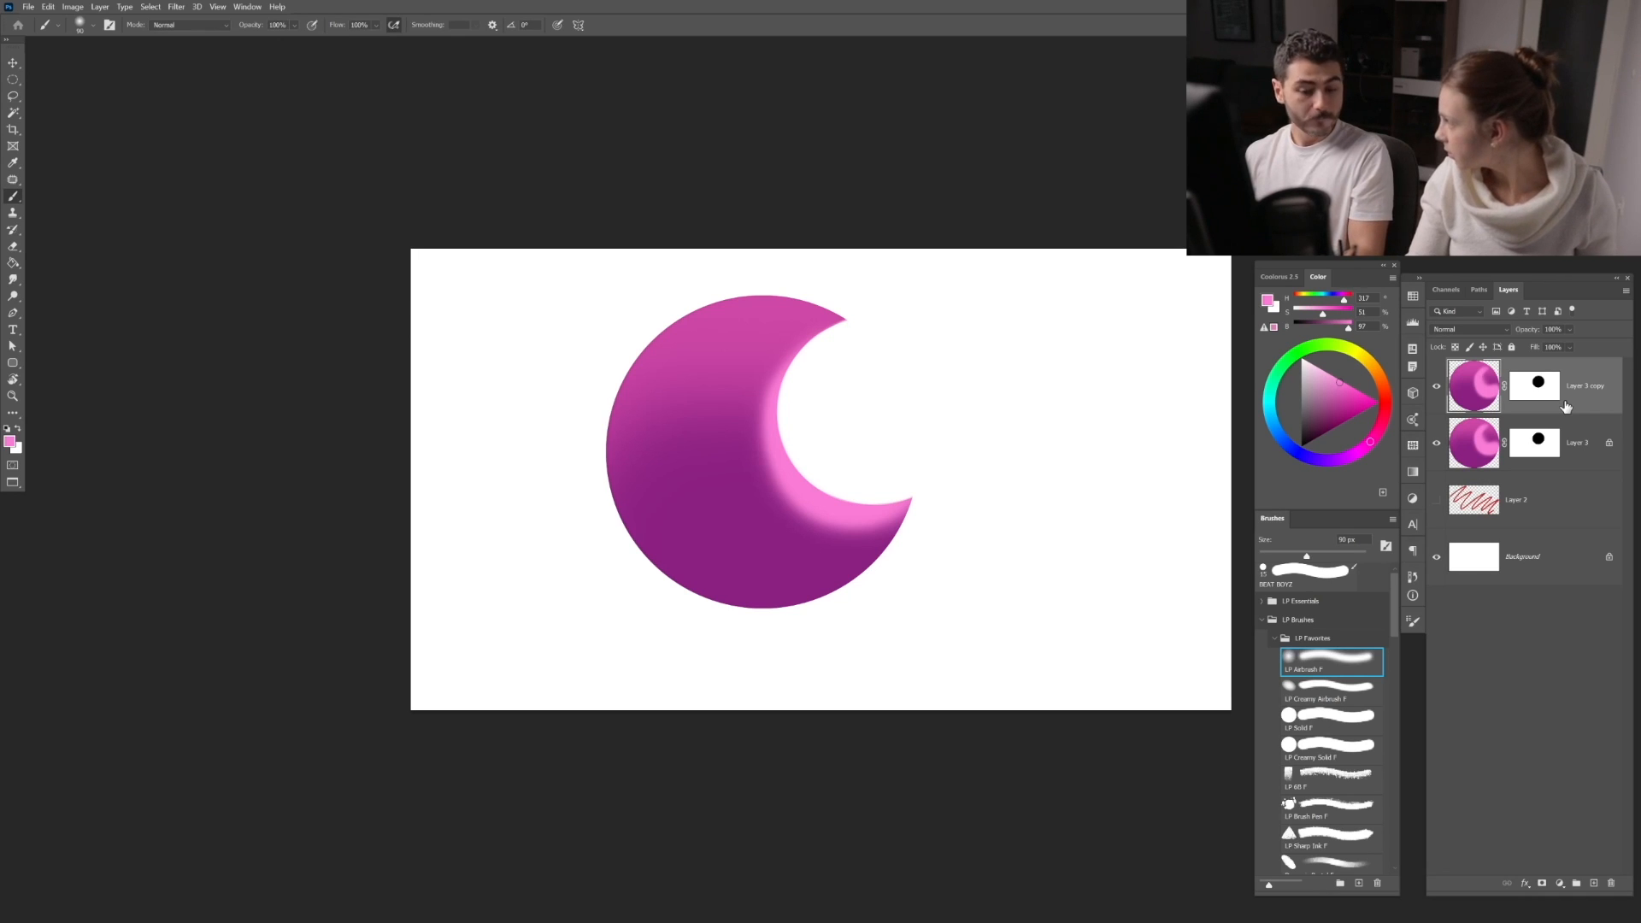
key("v")
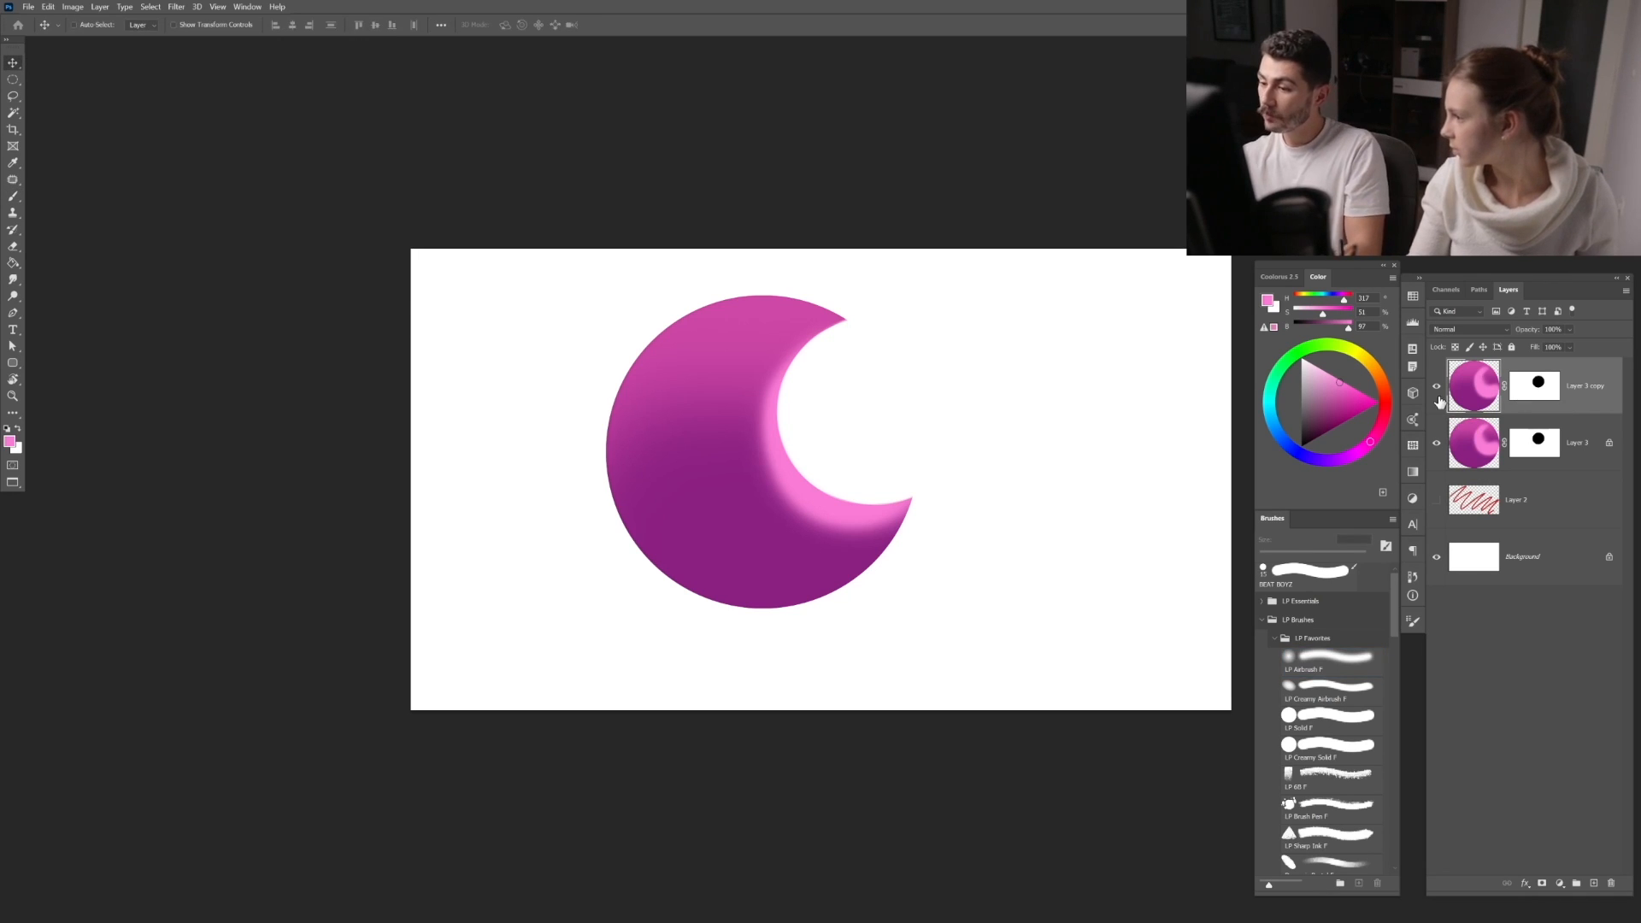
left_click_drag(958, 453, 971, 450)
key("ctrl+z")
Step: Select the original Layer 3 and move it slightly to the right beneath its copy
left_click(1578, 447)
left_click(1579, 385)
left_click(1578, 441)
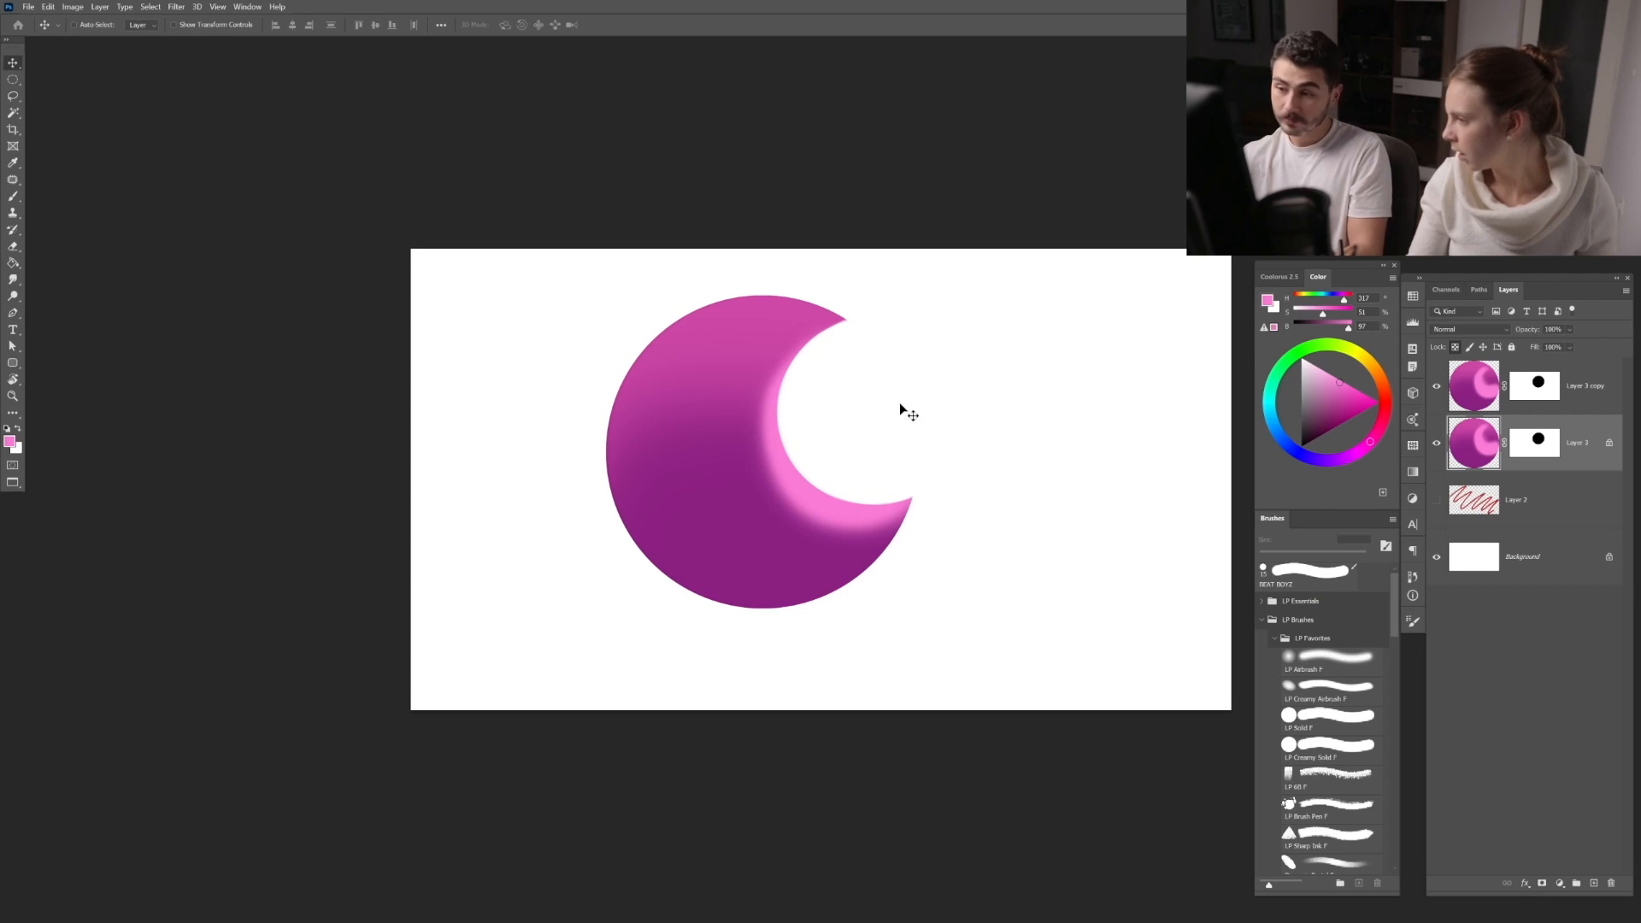
left_click_drag(879, 434, 843, 415)
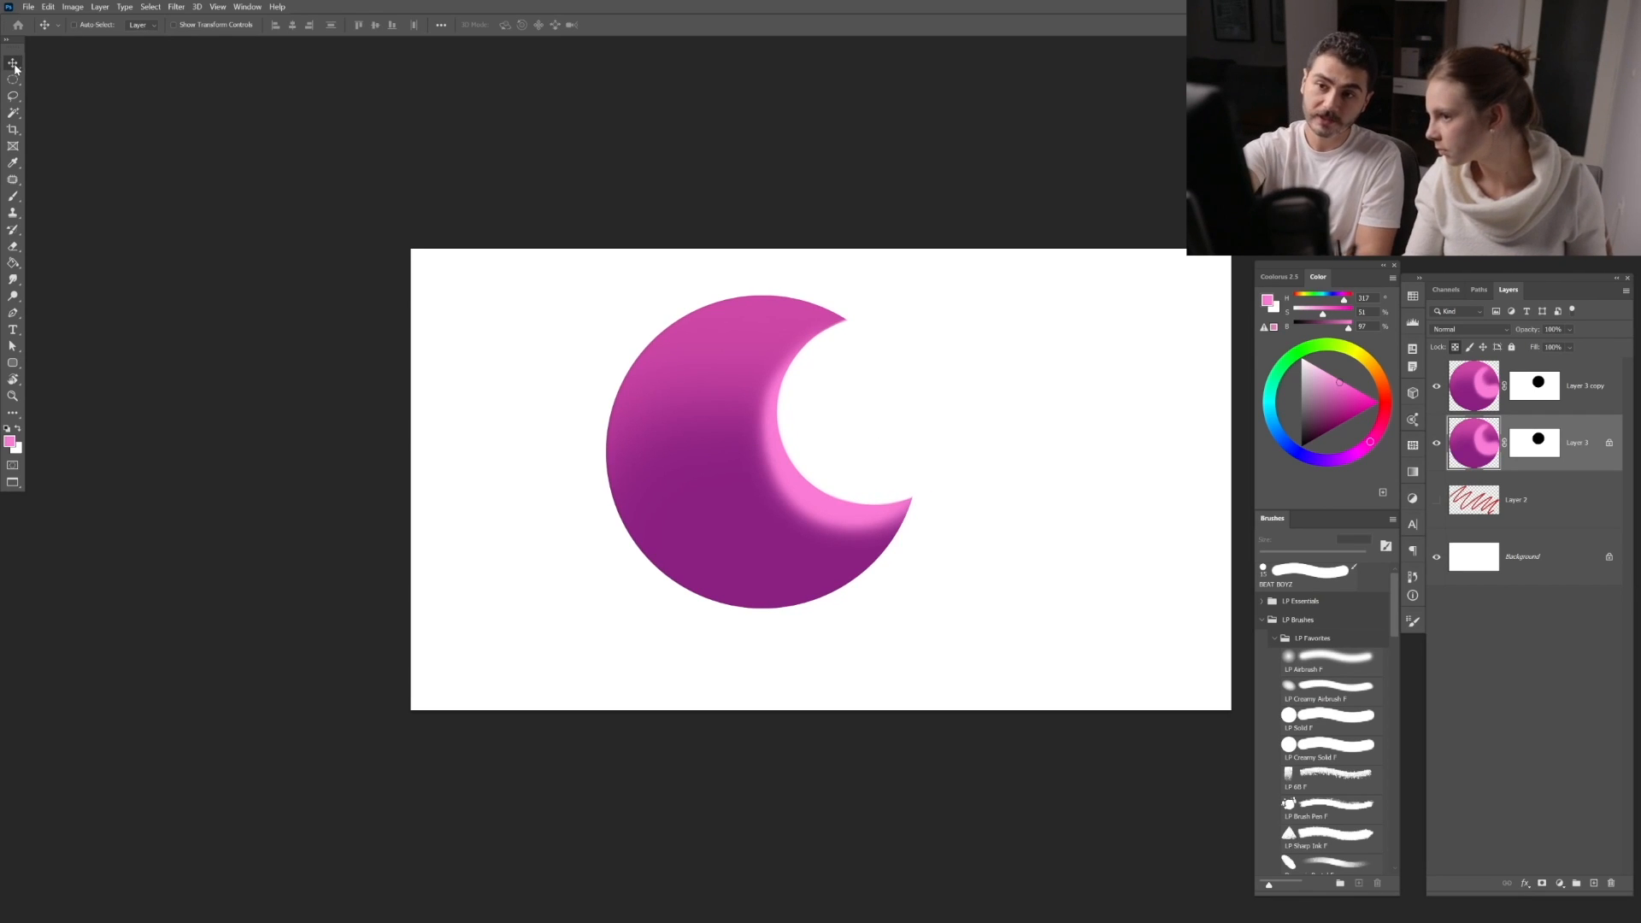
left_click_drag(940, 402, 959, 407)
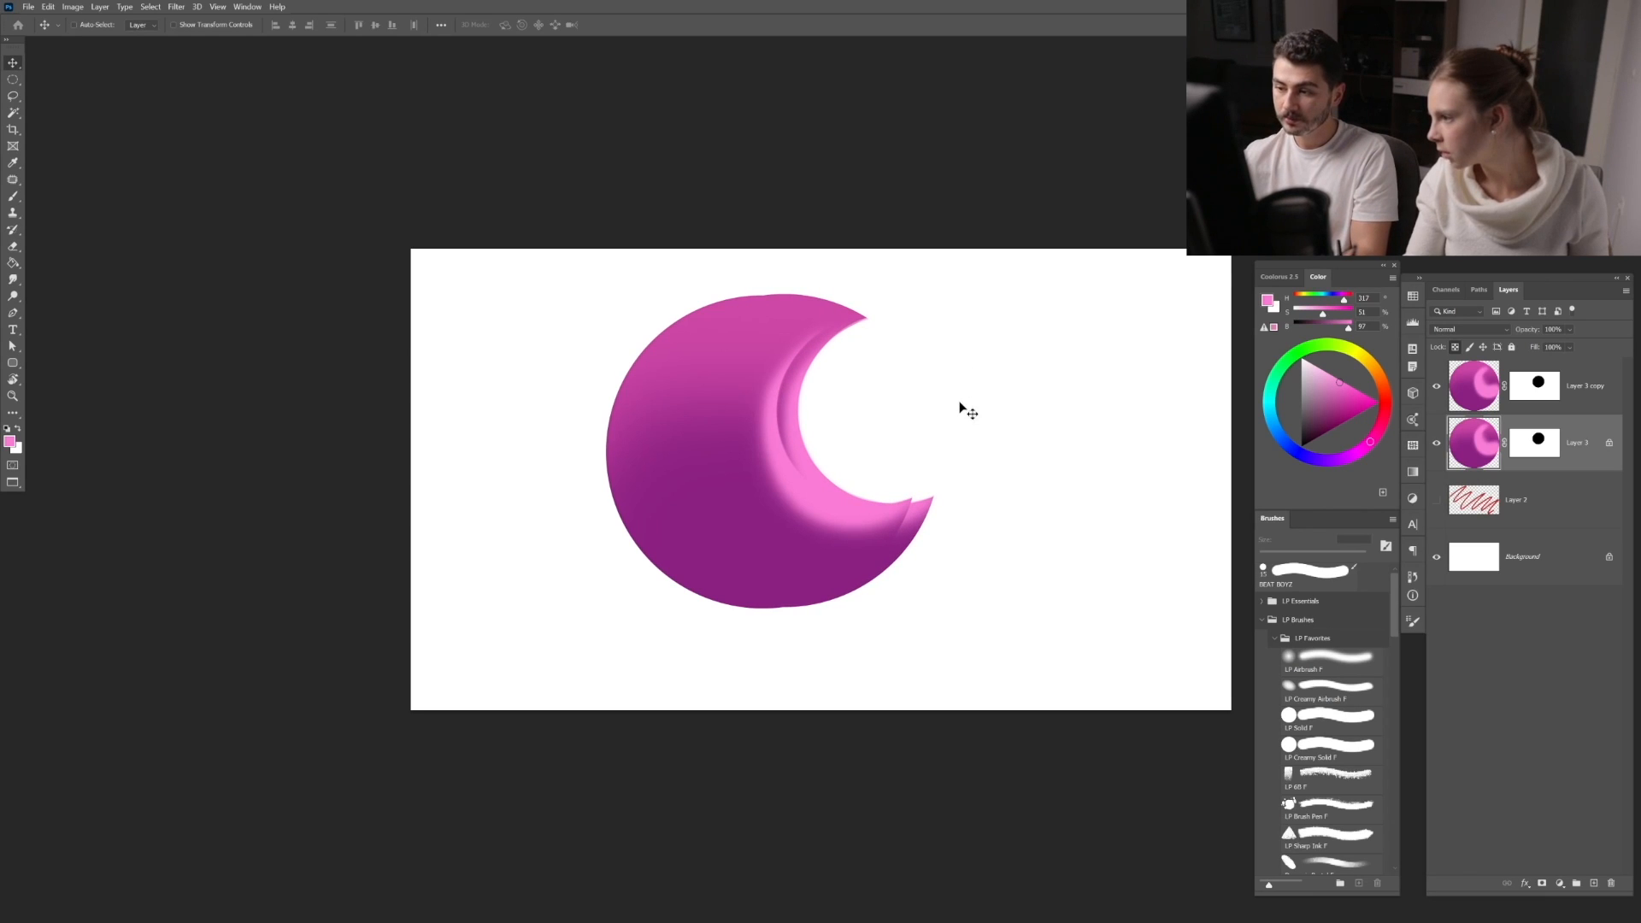
Step: Sample the crescent's dark purple, choose an even darker shade, and fill the original Layer 3 with it
key("ctrl+u")
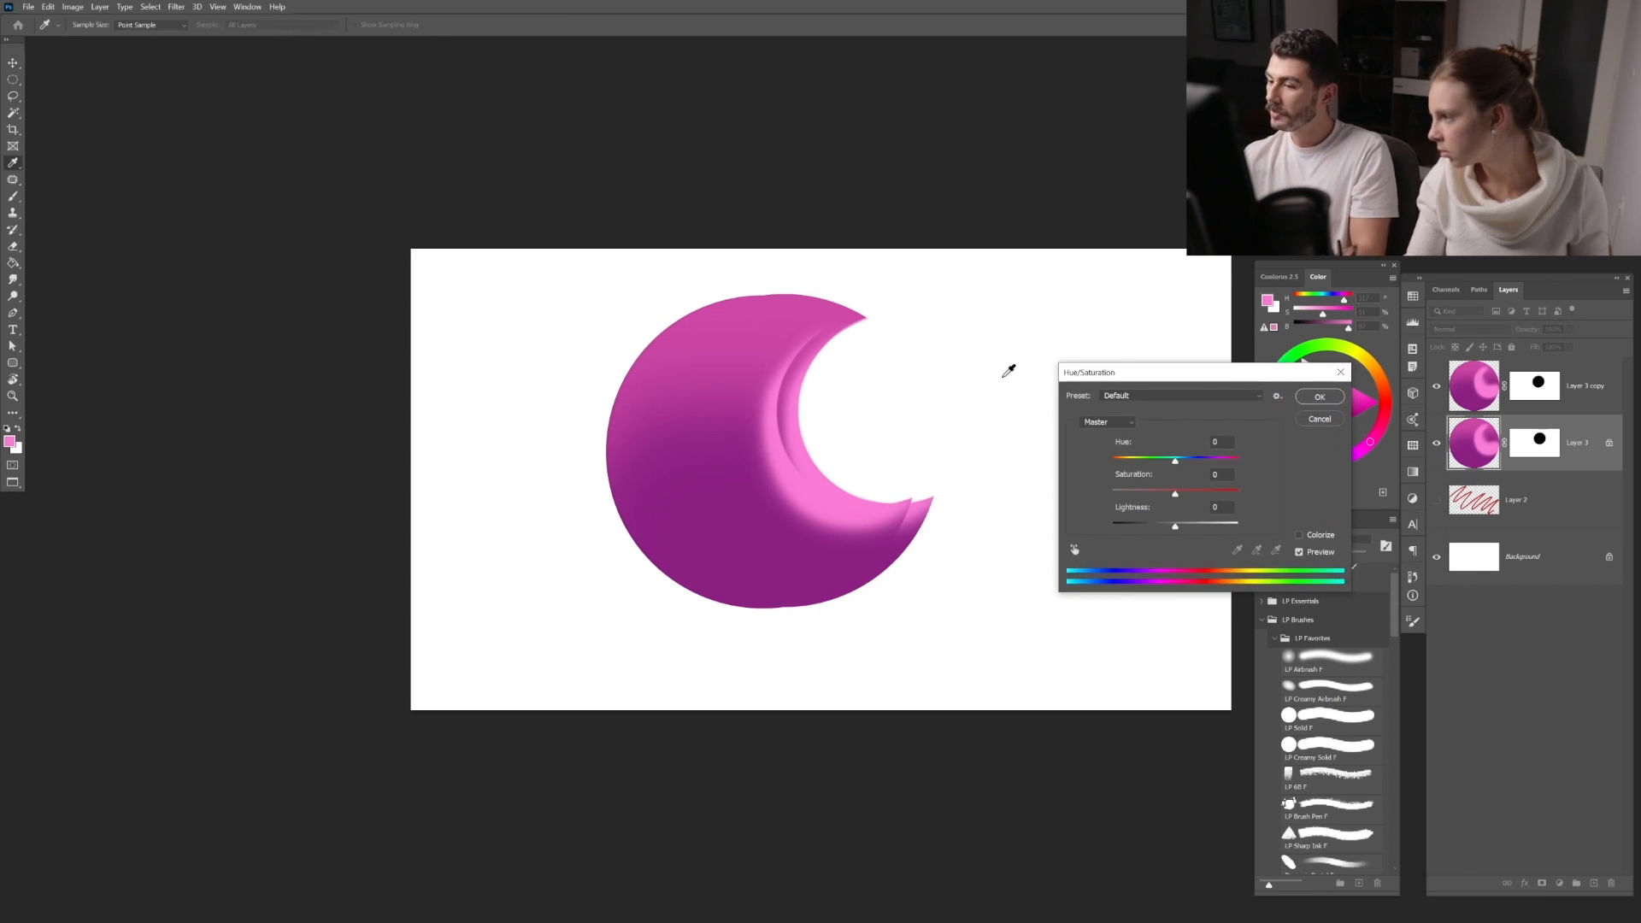
key("Escape")
key("b")
left_click(708, 537, "alt")
left_click(710, 543, "alt")
left_click(1327, 424)
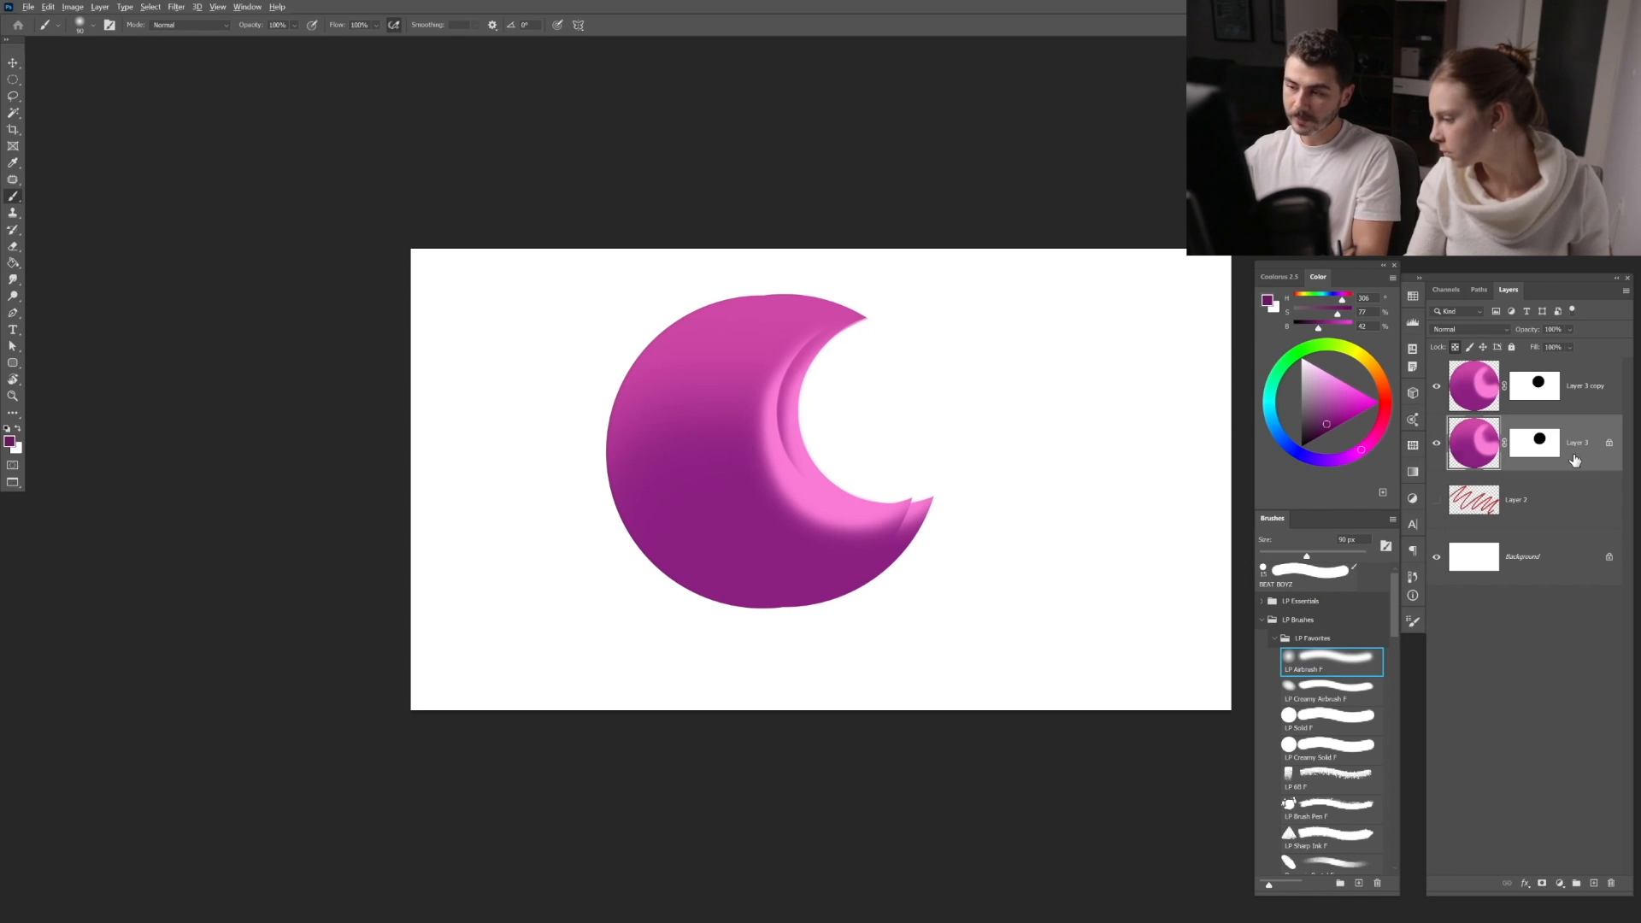
key("alt+BackSpace")
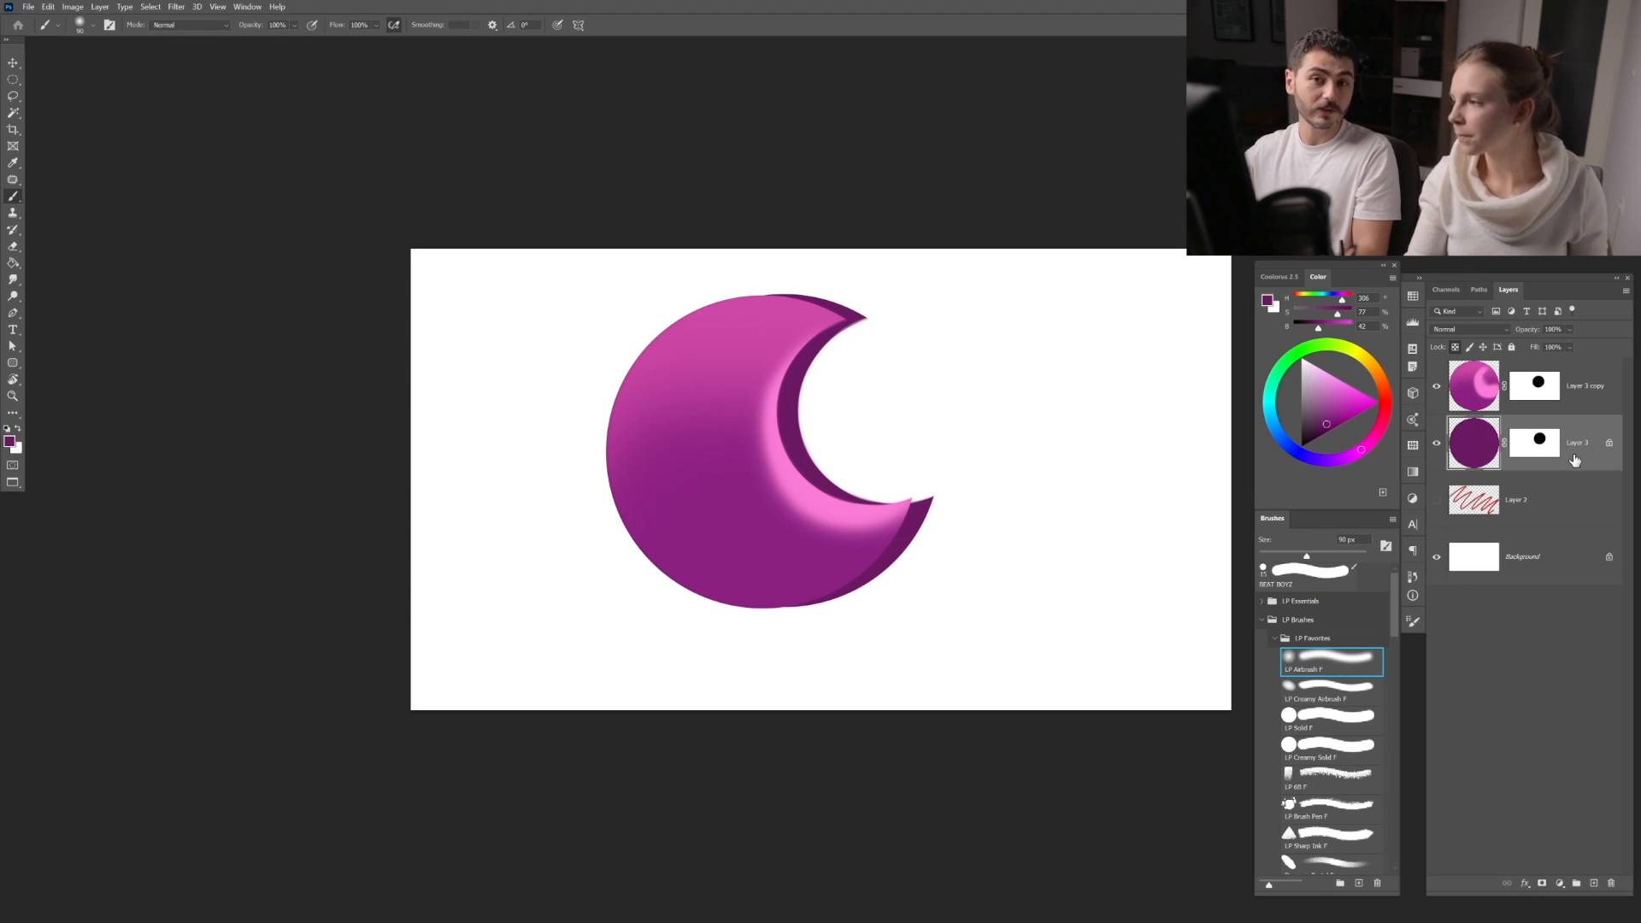
key("v")
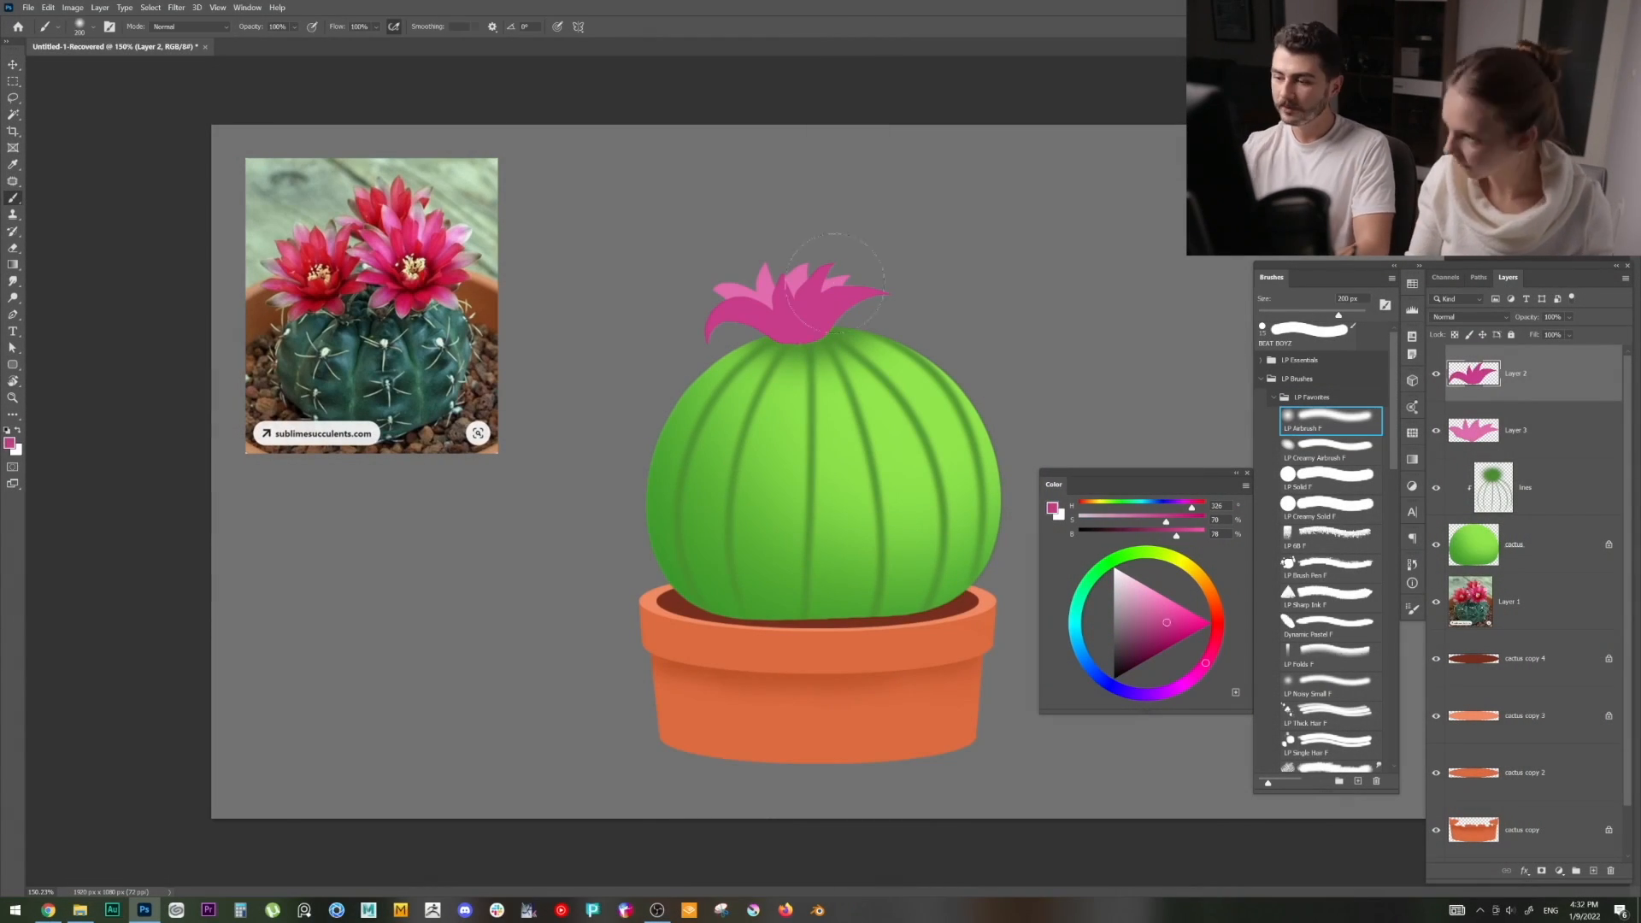
Step: Choose a darker magenta and airbrush soft shading over the base of the cactus flower's front petals on Layer 2
left_click(1162, 624)
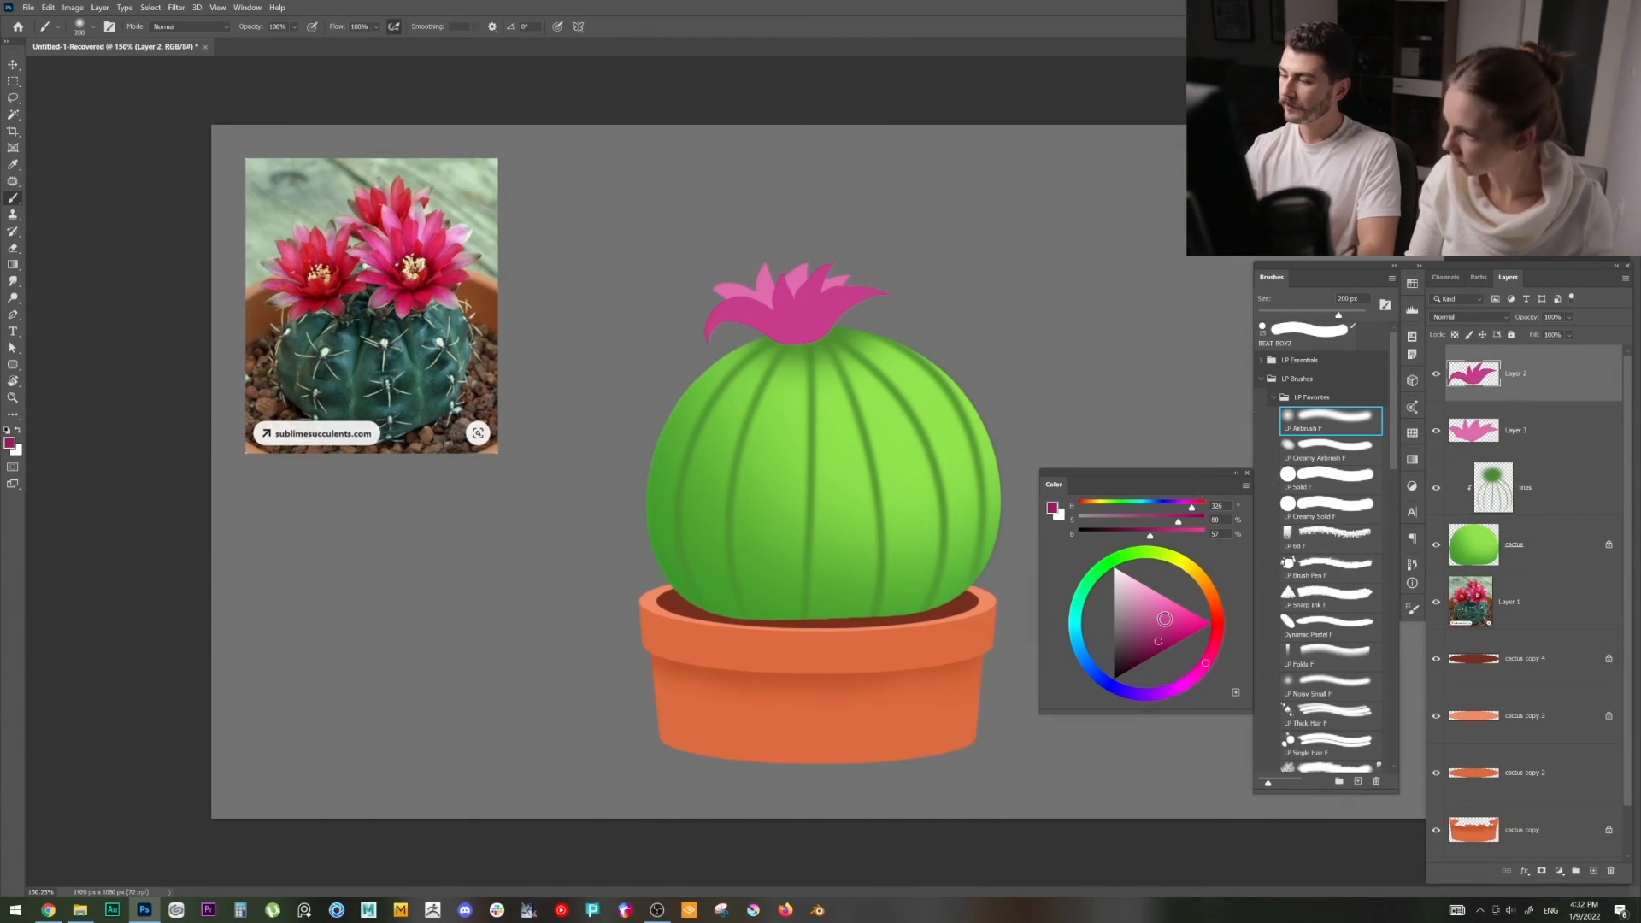
left_click_drag(752, 325, 833, 316)
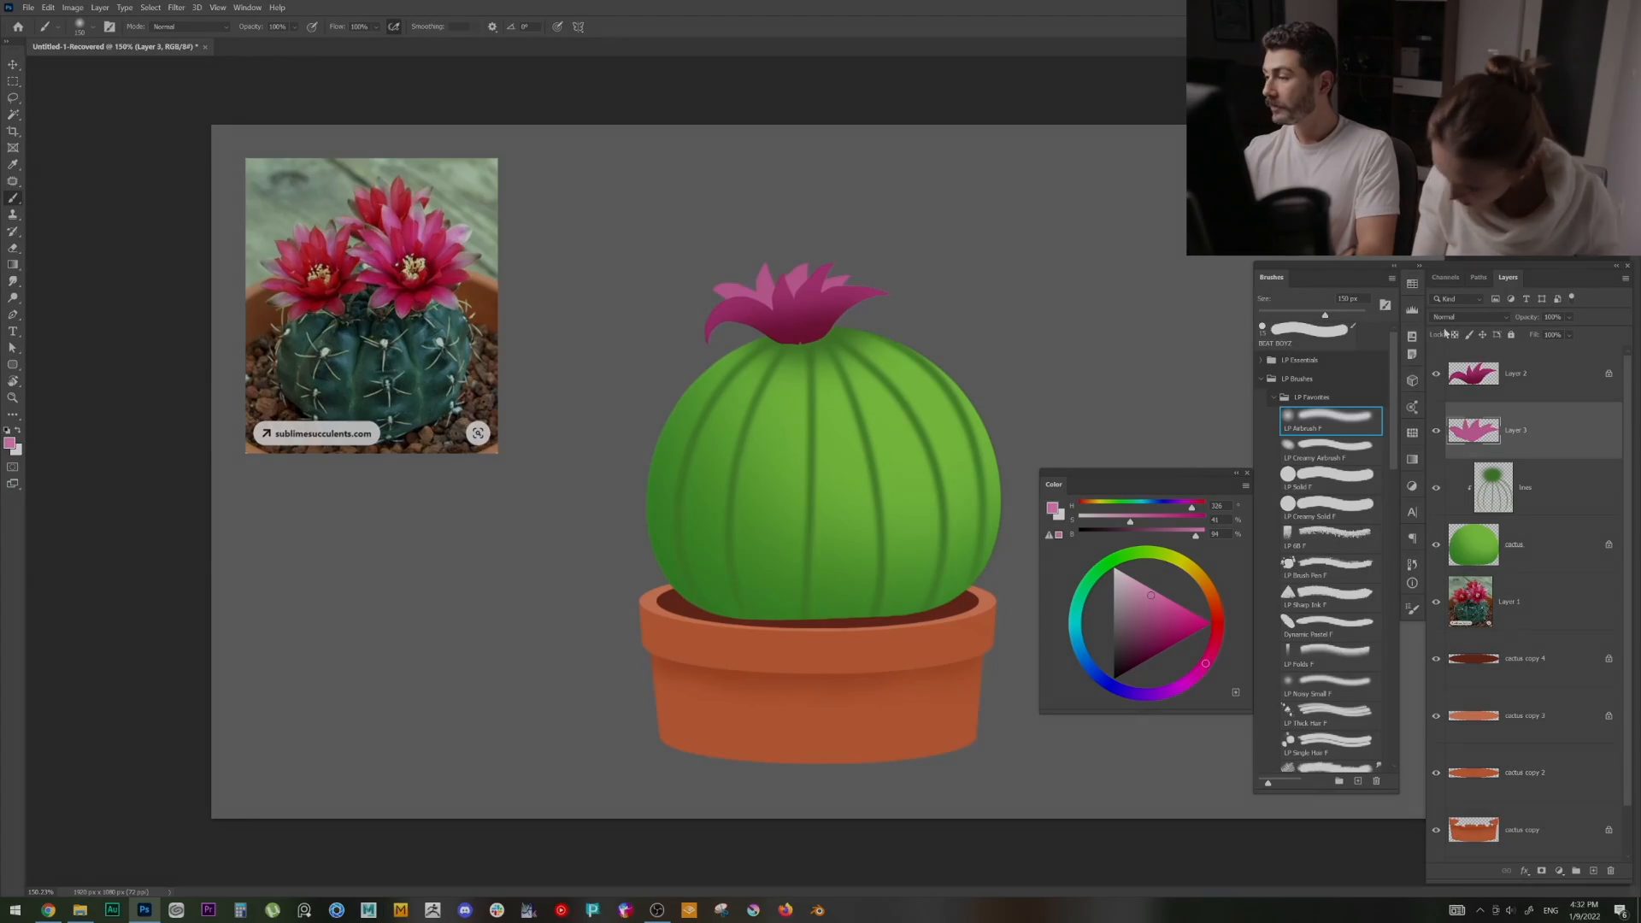